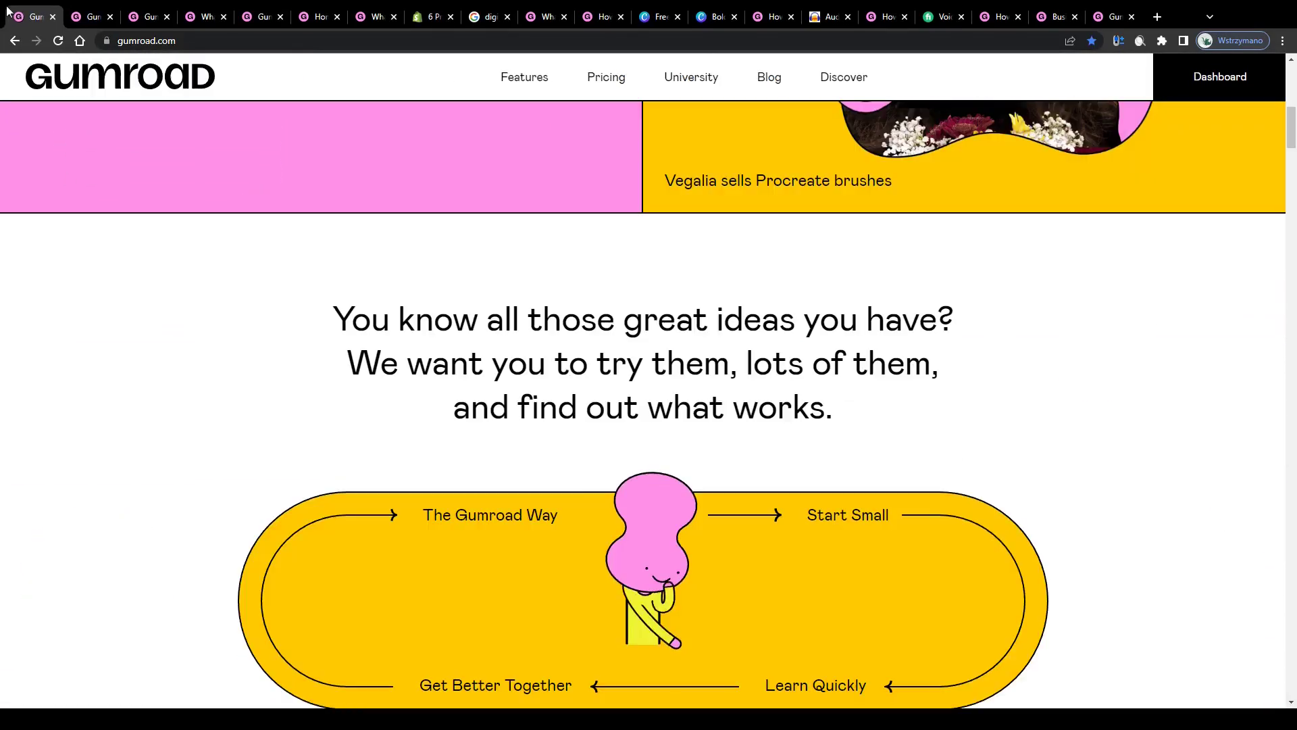
# Browse down the Gumroad homepage, then close the first Gumroad homepage tabs with Ctrl+W
pyautogui.scroll(-8, 373, 366)
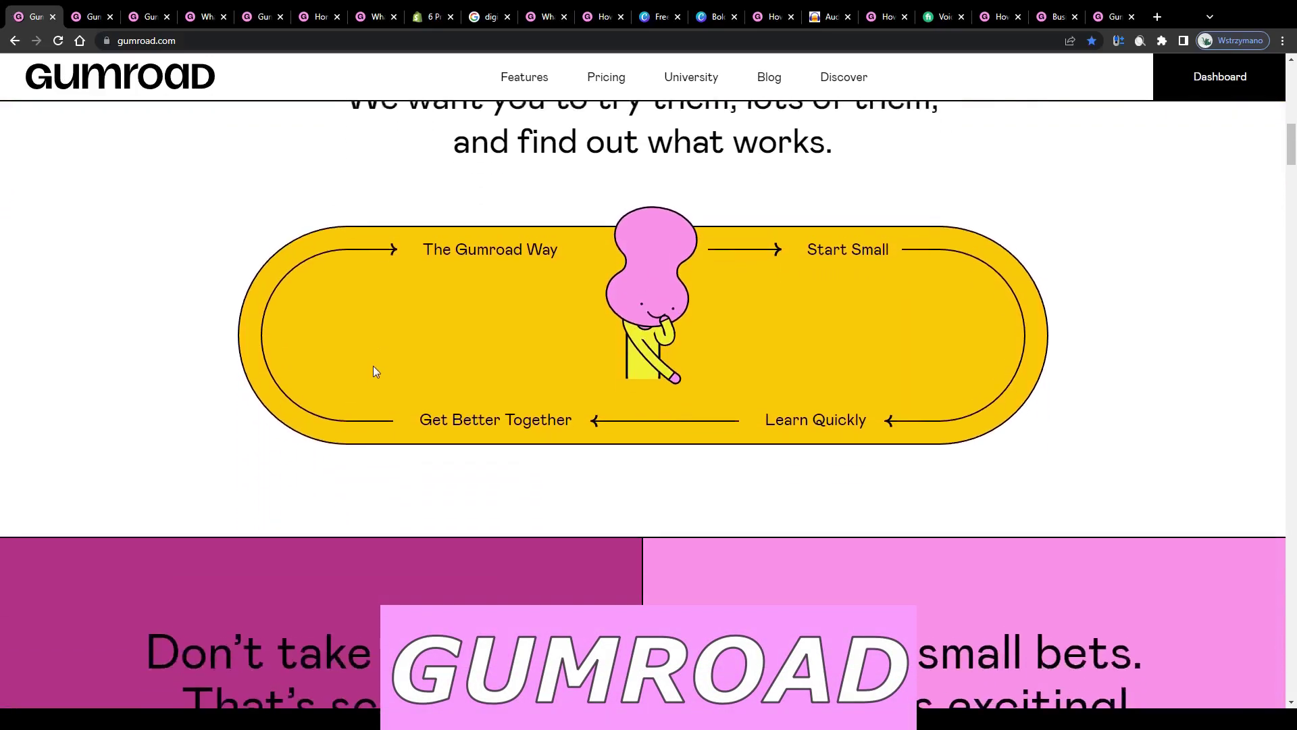
pyautogui.scroll(-12, 371, 364)
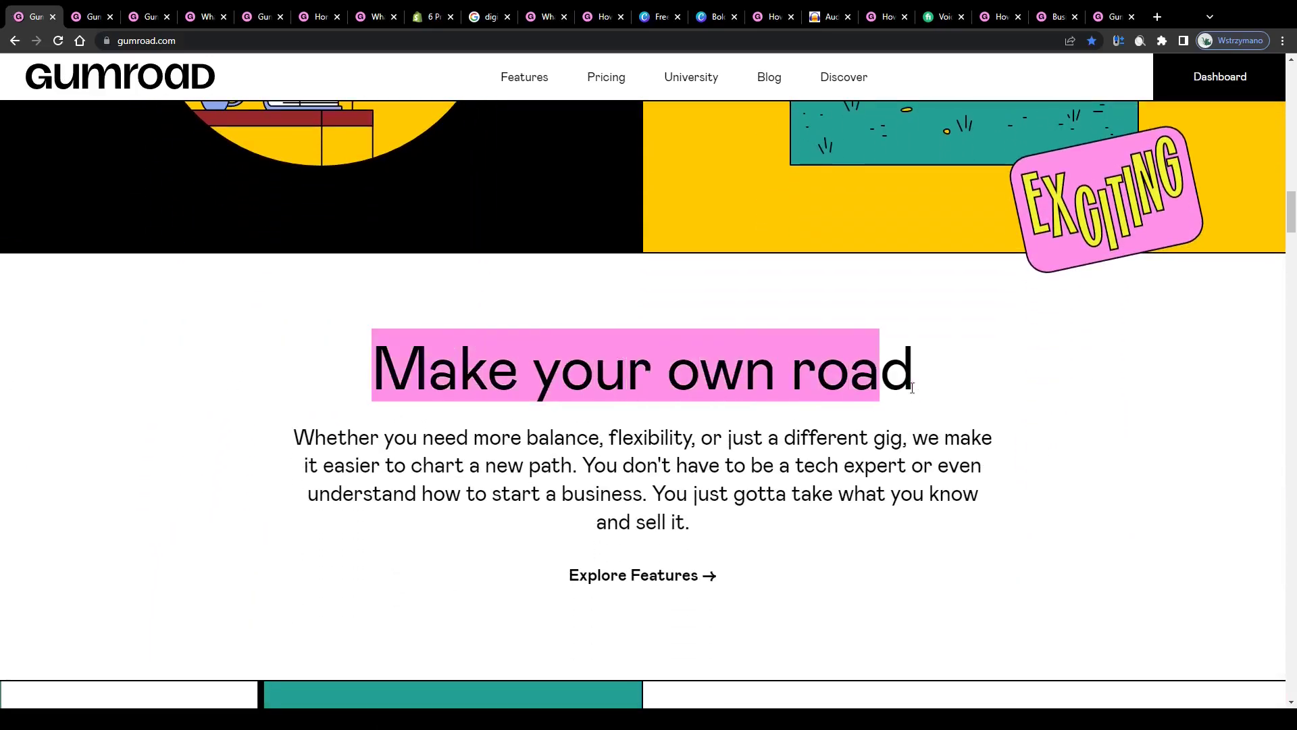
pyautogui.scroll(-7, 578, 437)
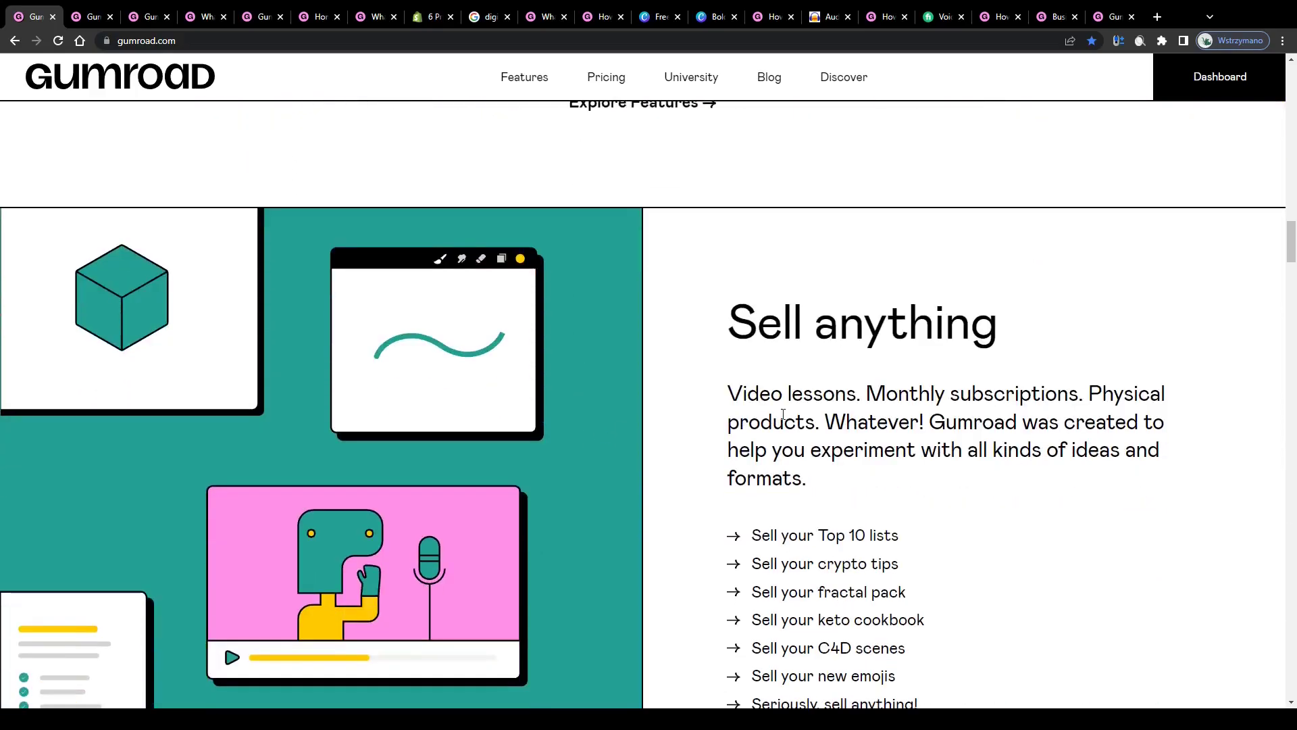
pyautogui.keyDown('ctrl'); pyautogui.scroll(2, 1175, 368); pyautogui.keyUp('ctrl')
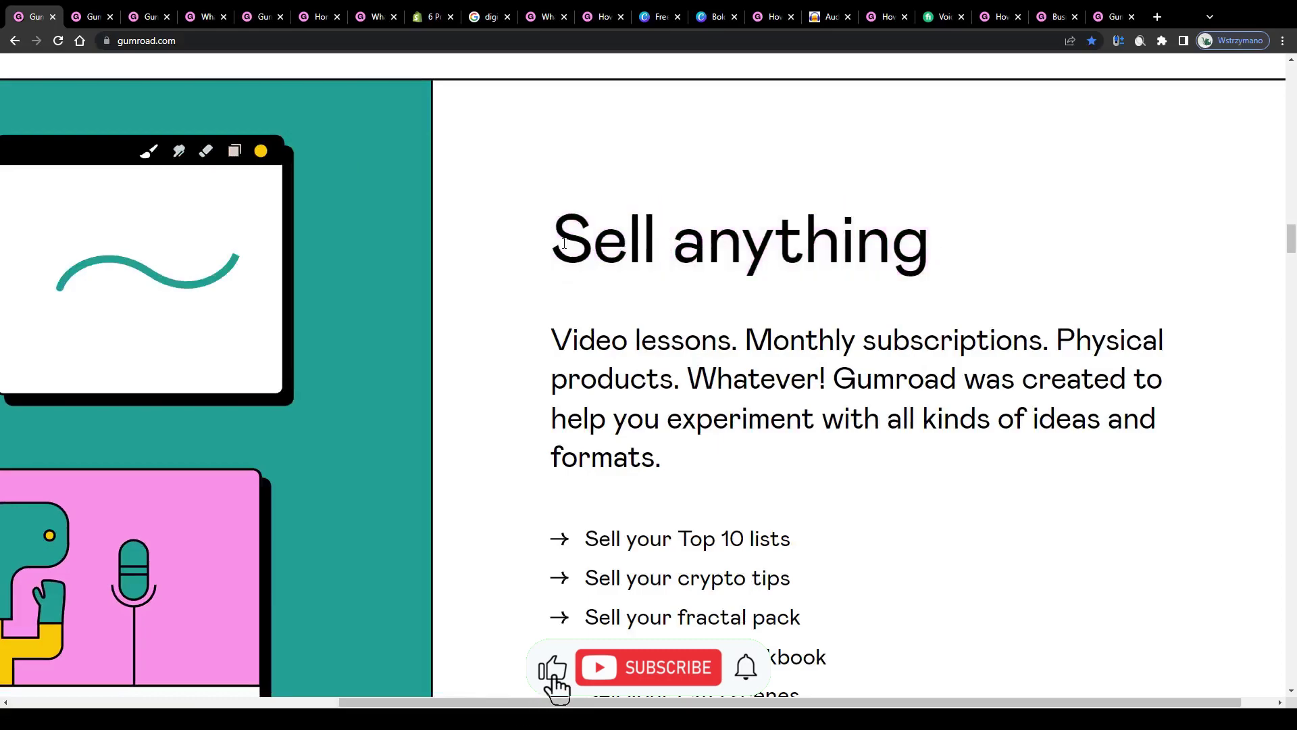
pyautogui.keyDown('ctrl'); pyautogui.scroll(-2, 564, 267); pyautogui.keyUp('ctrl')
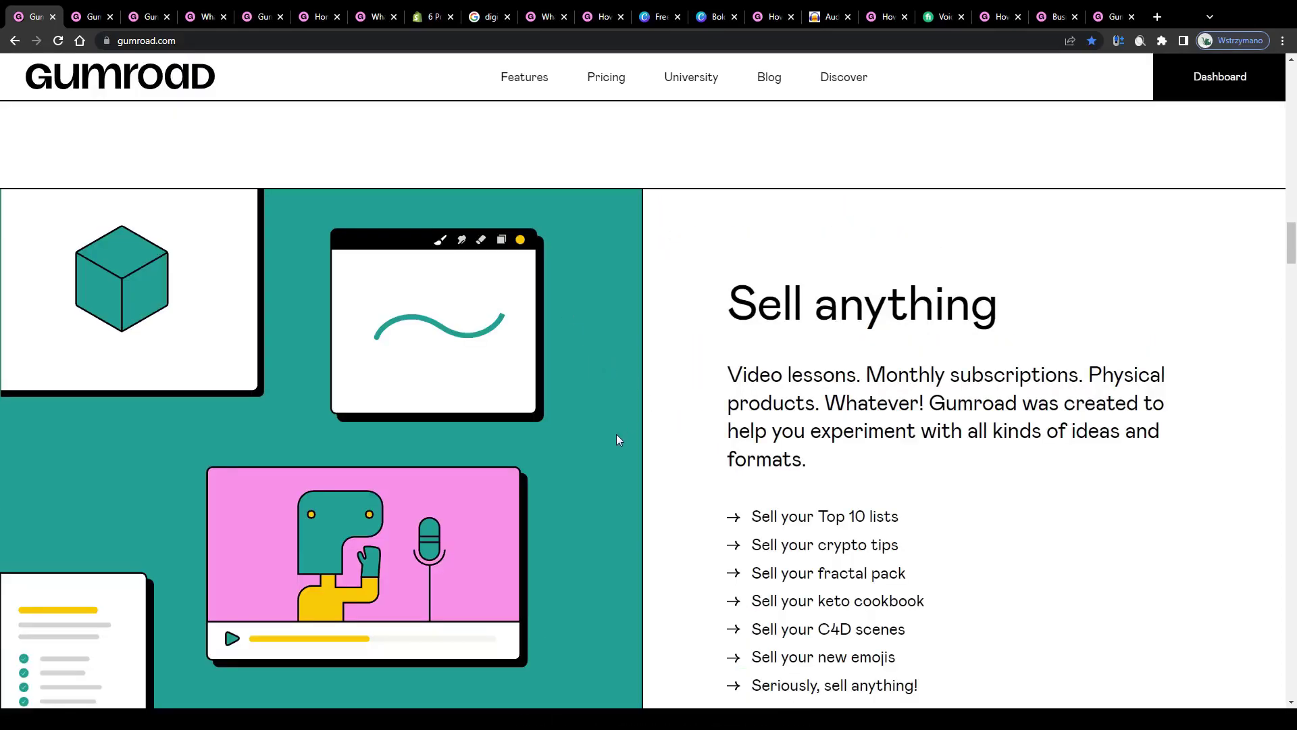
pyautogui.hotkey('ctrl', 'w')
pyautogui.hotkey('ctrl', 'w')
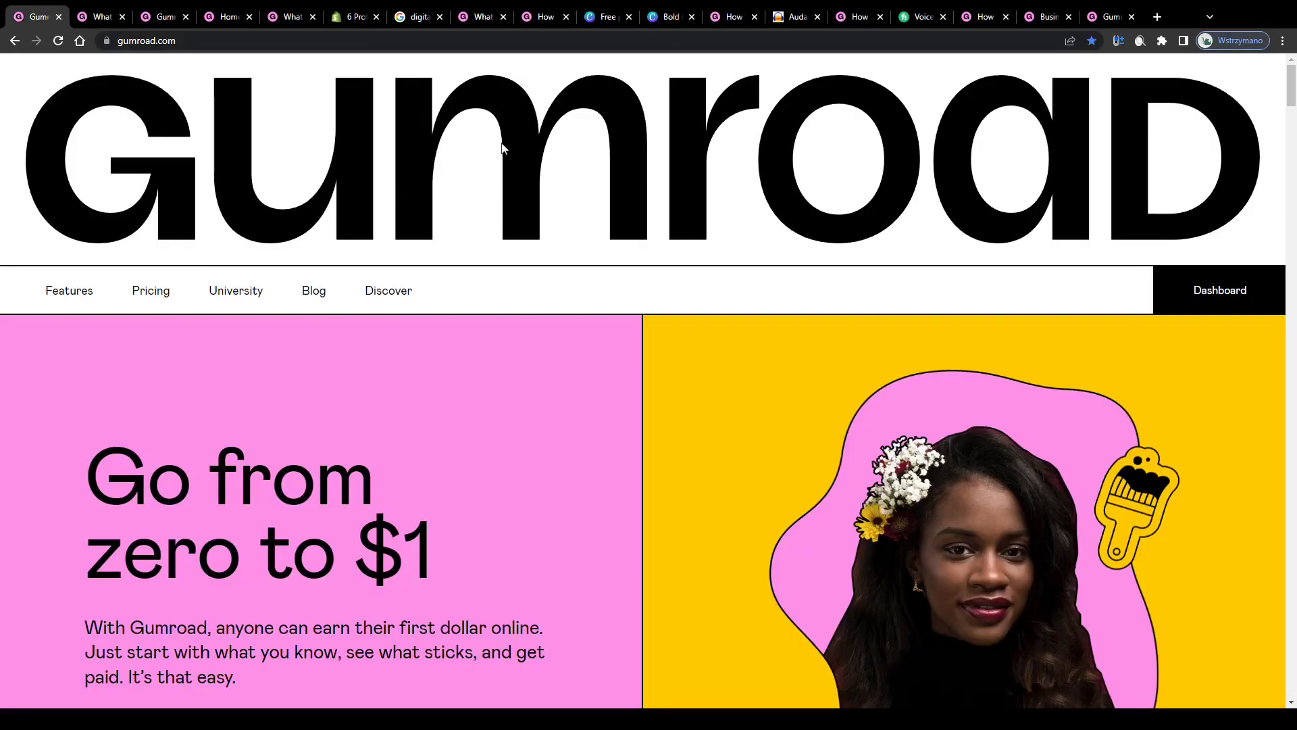
pyautogui.scroll(-7, 502, 147)
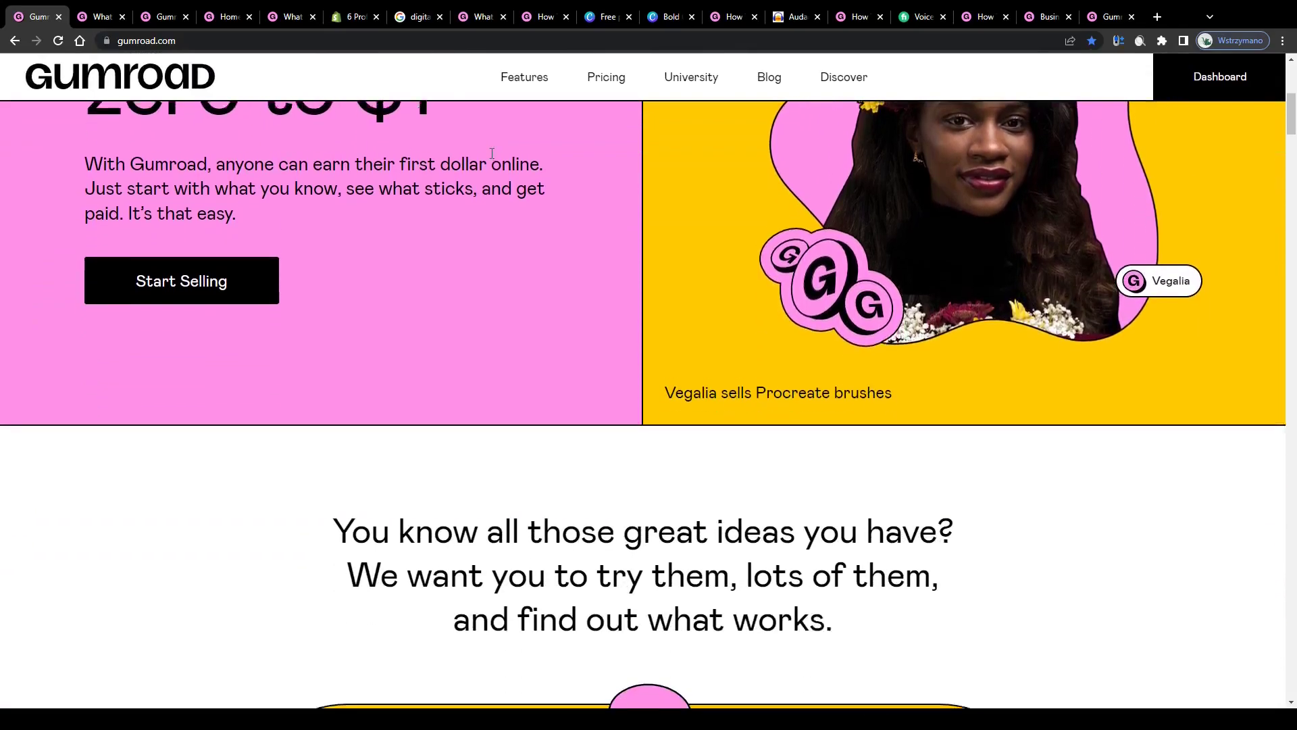
pyautogui.scroll(-2, 491, 163)
pyautogui.moveTo(333, 387)
pyautogui.mouseDown()
pyautogui.moveTo(979, 385)
pyautogui.moveTo(318, 376)
pyautogui.mouseUp()
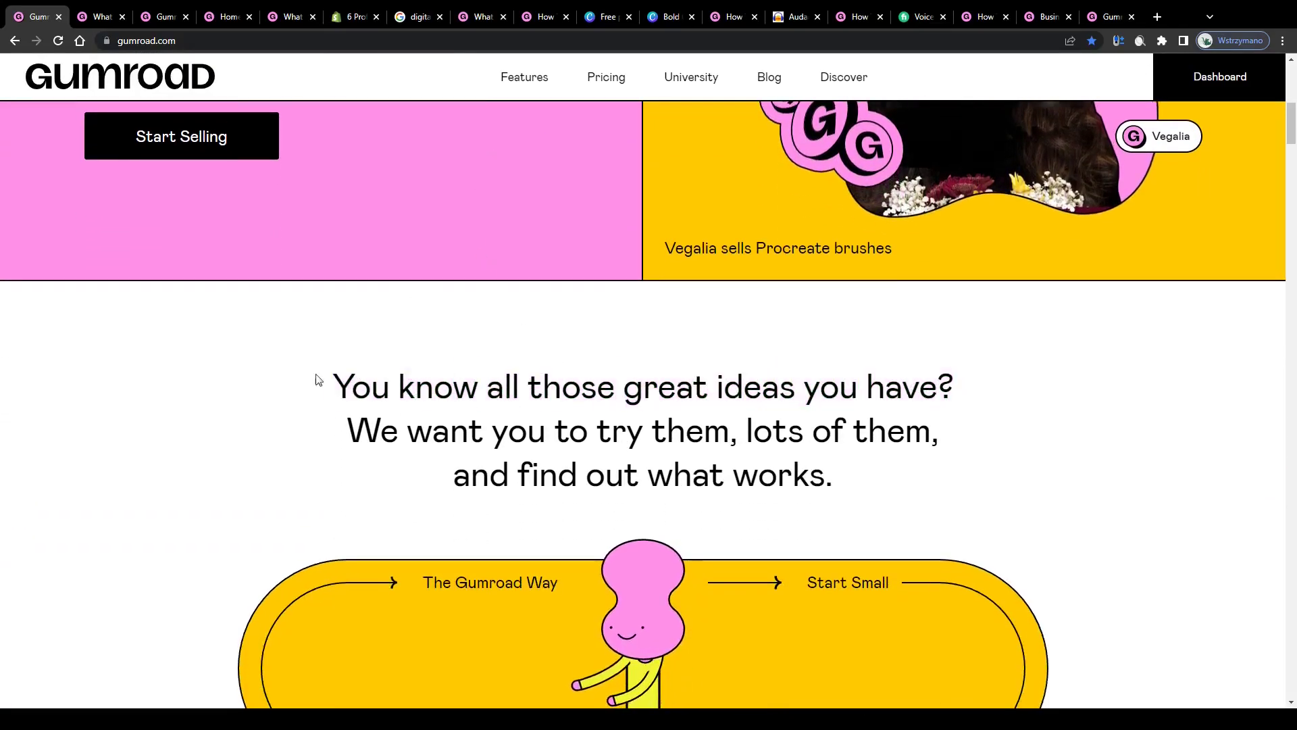
pyautogui.scroll(3, 276, 347)
pyautogui.scroll(2, 276, 347)
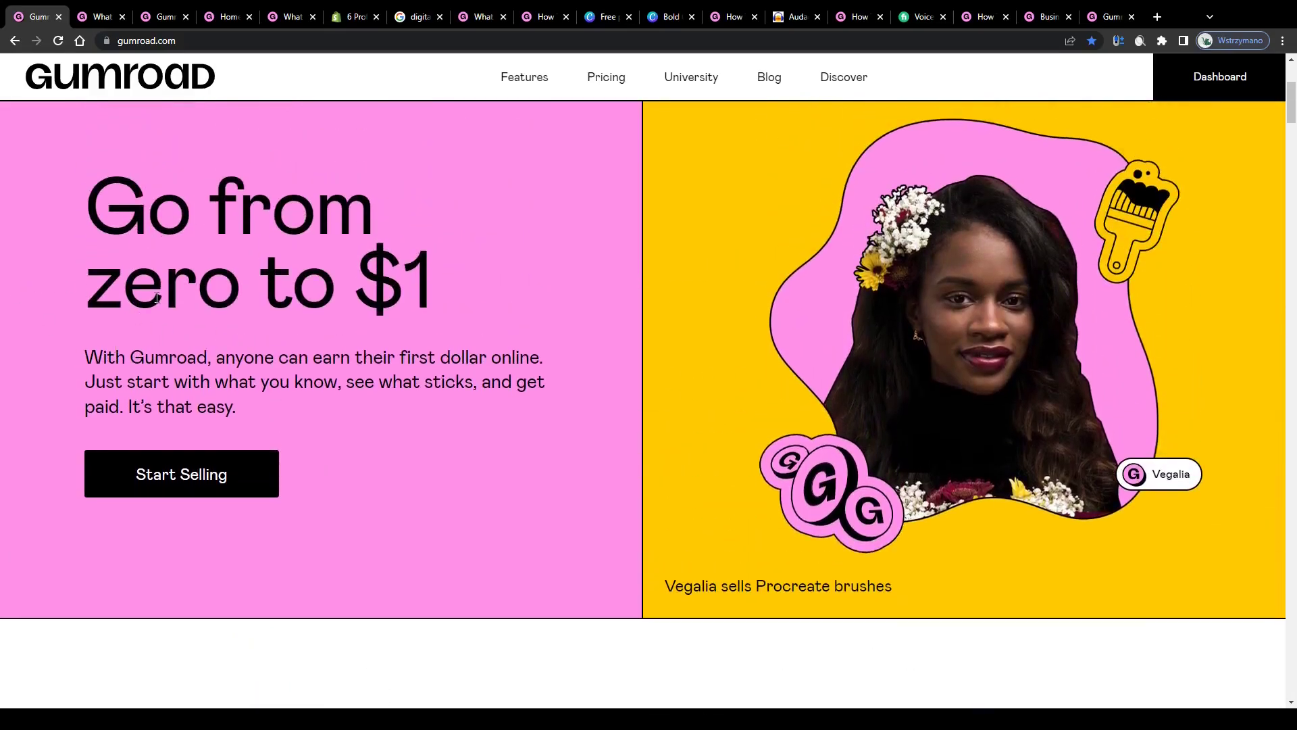
pyautogui.scroll(-12, 704, 403)
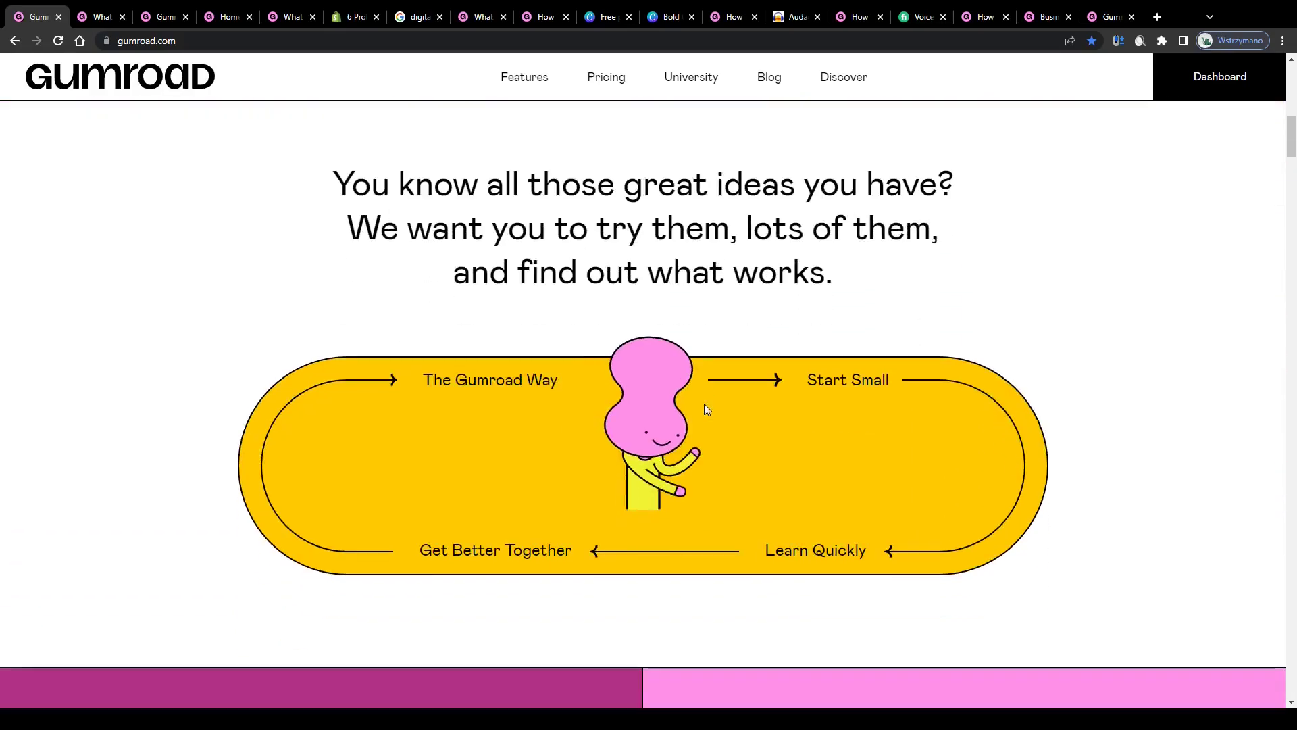
pyautogui.scroll(-10, 513, 348)
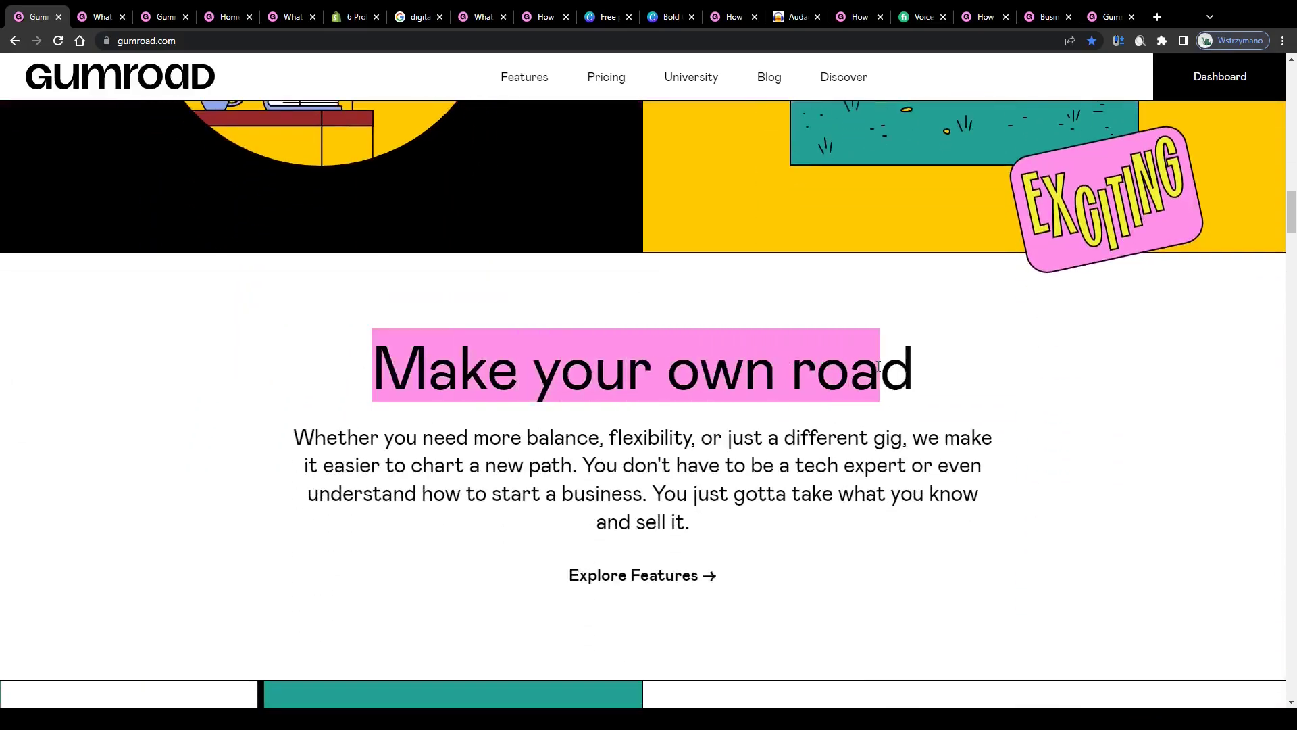
pyautogui.scroll(18, 362, 364)
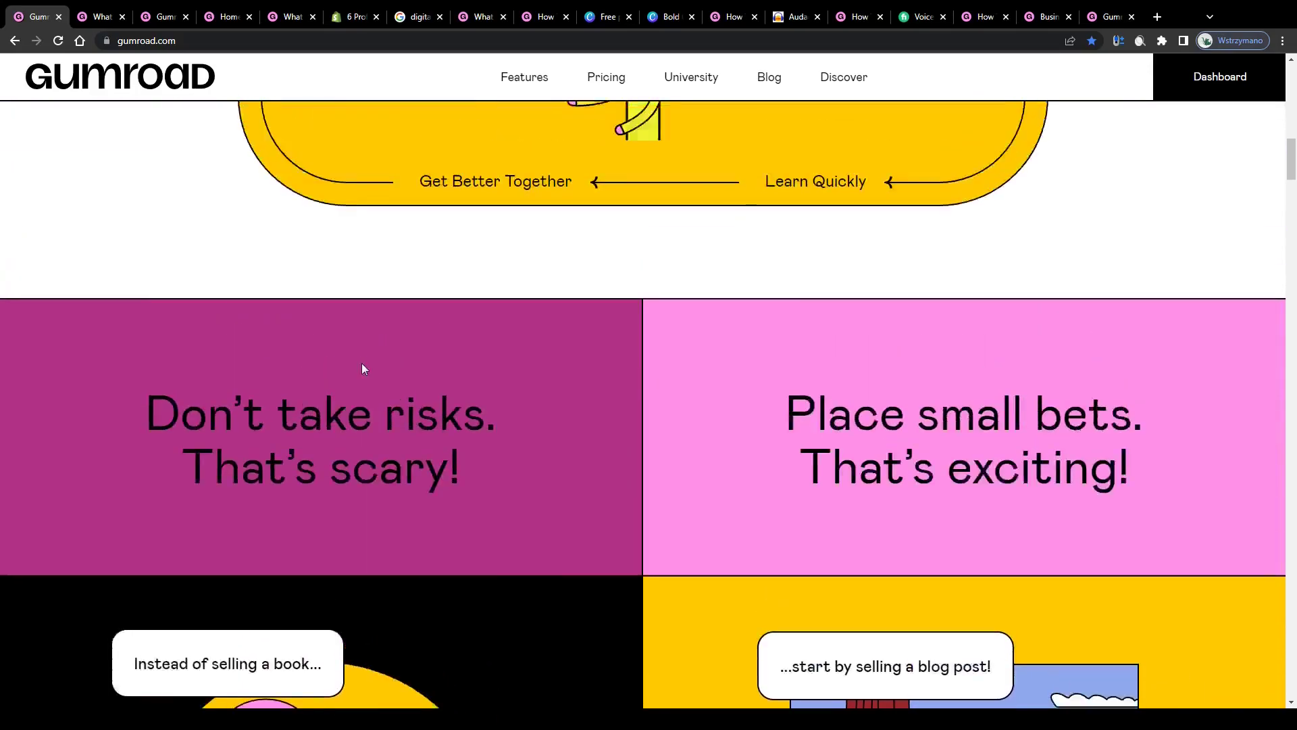
pyautogui.scroll(5, 362, 369)
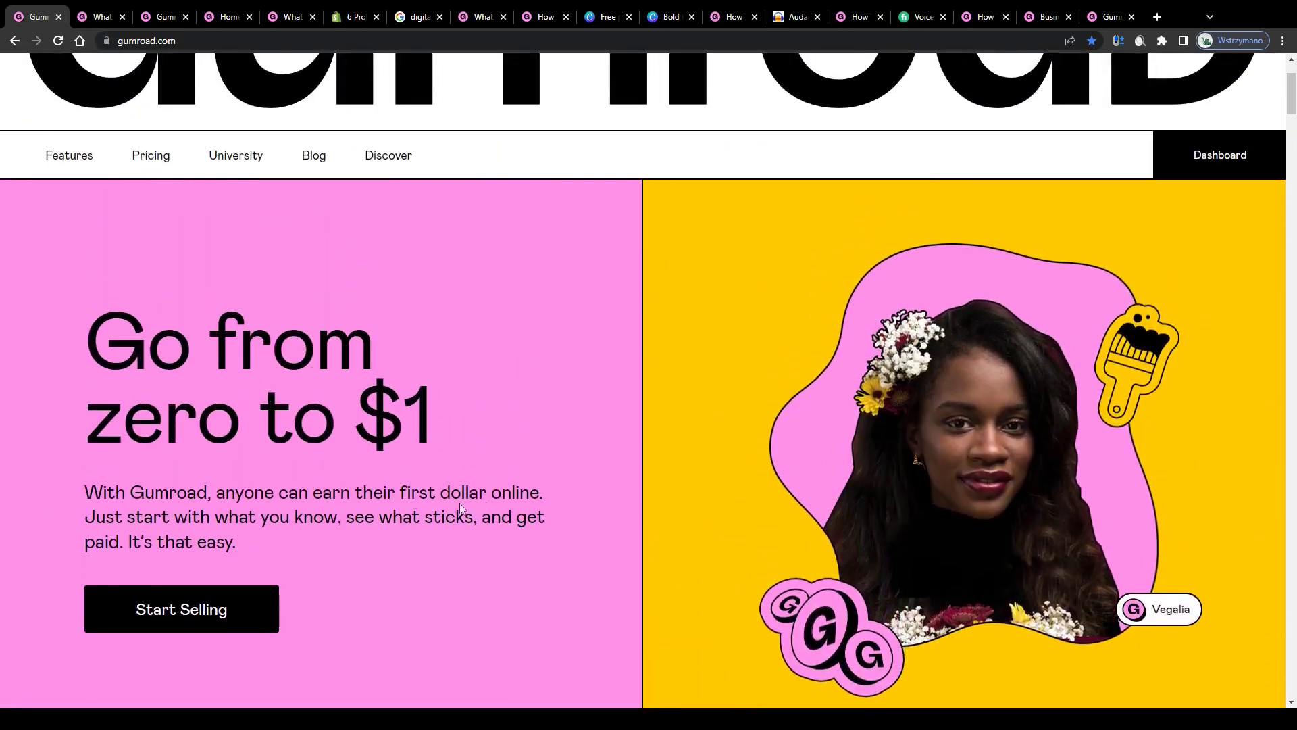
pyautogui.scroll(3, 30, 514)
pyautogui.scroll(-1, 47, 493)
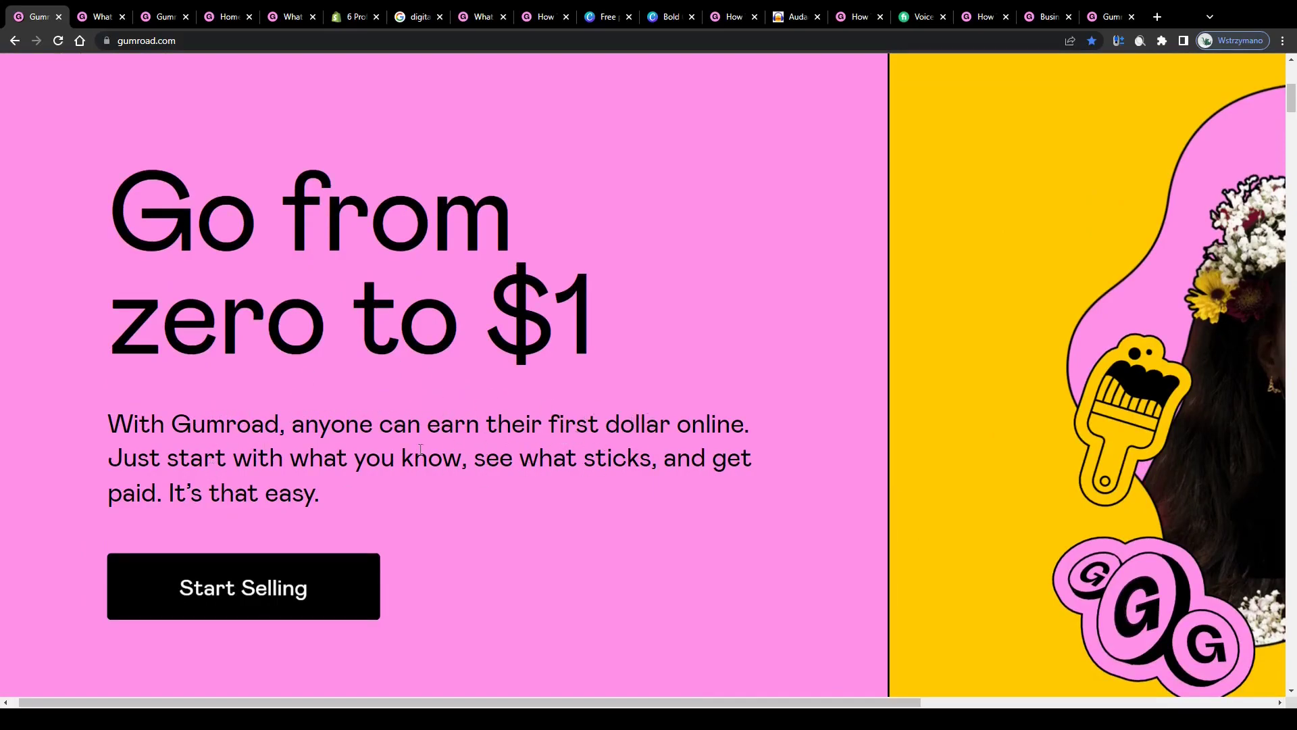
pyautogui.hotkey('ctrl', '0')
pyautogui.scroll(-10, 469, 445)
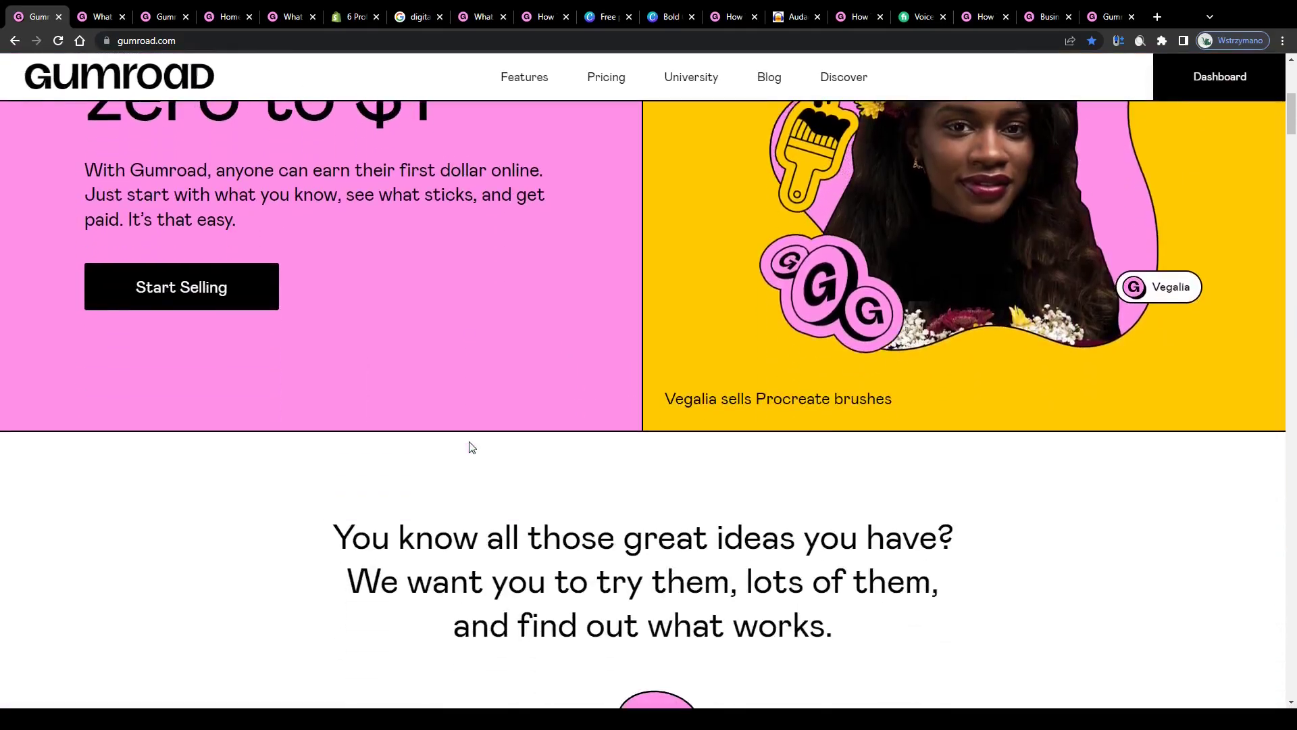
pyautogui.scroll(-15, 472, 447)
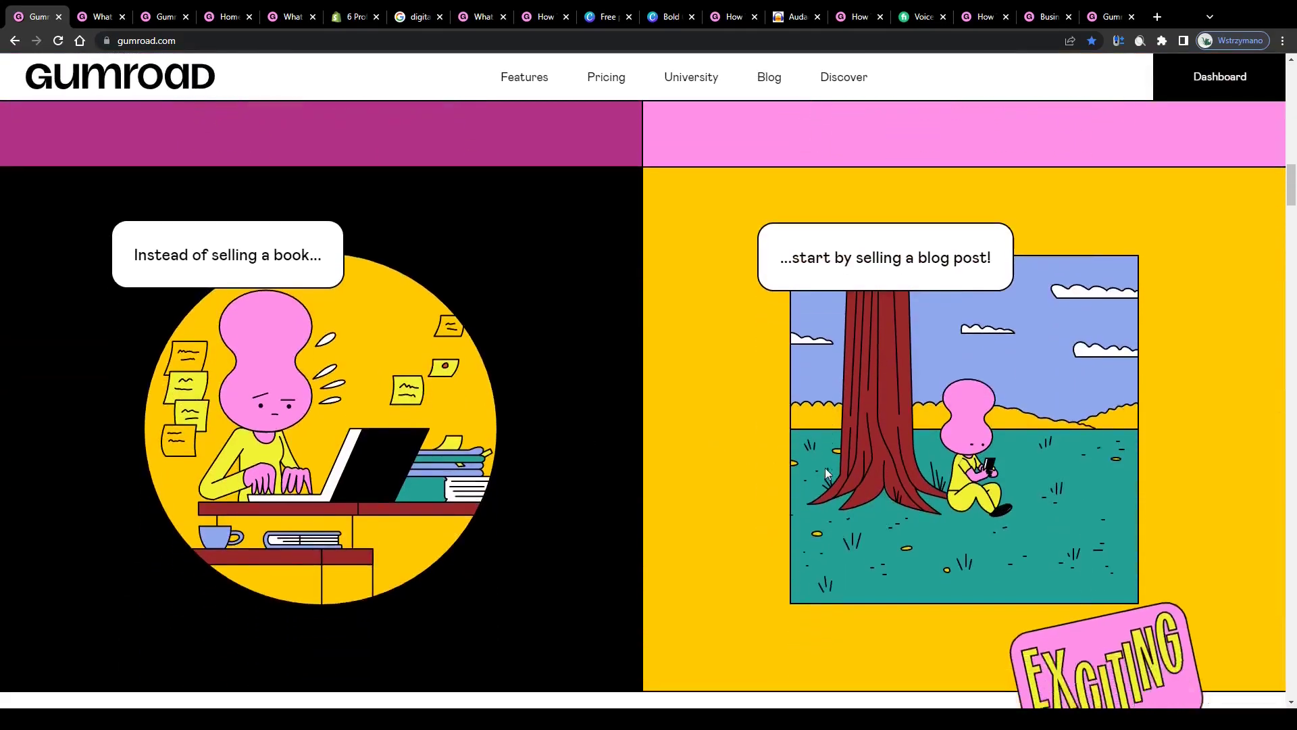
pyautogui.scroll(-16, 547, 430)
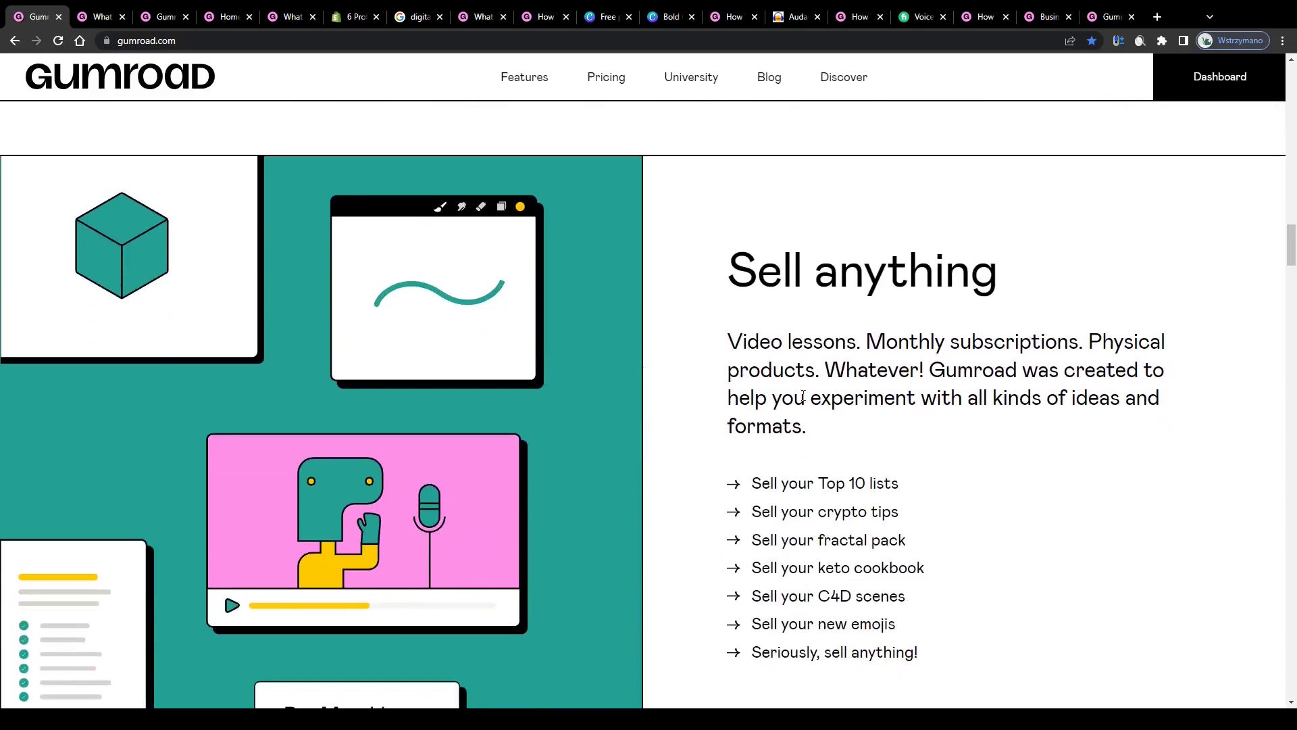
pyautogui.scroll(-9, 647, 381)
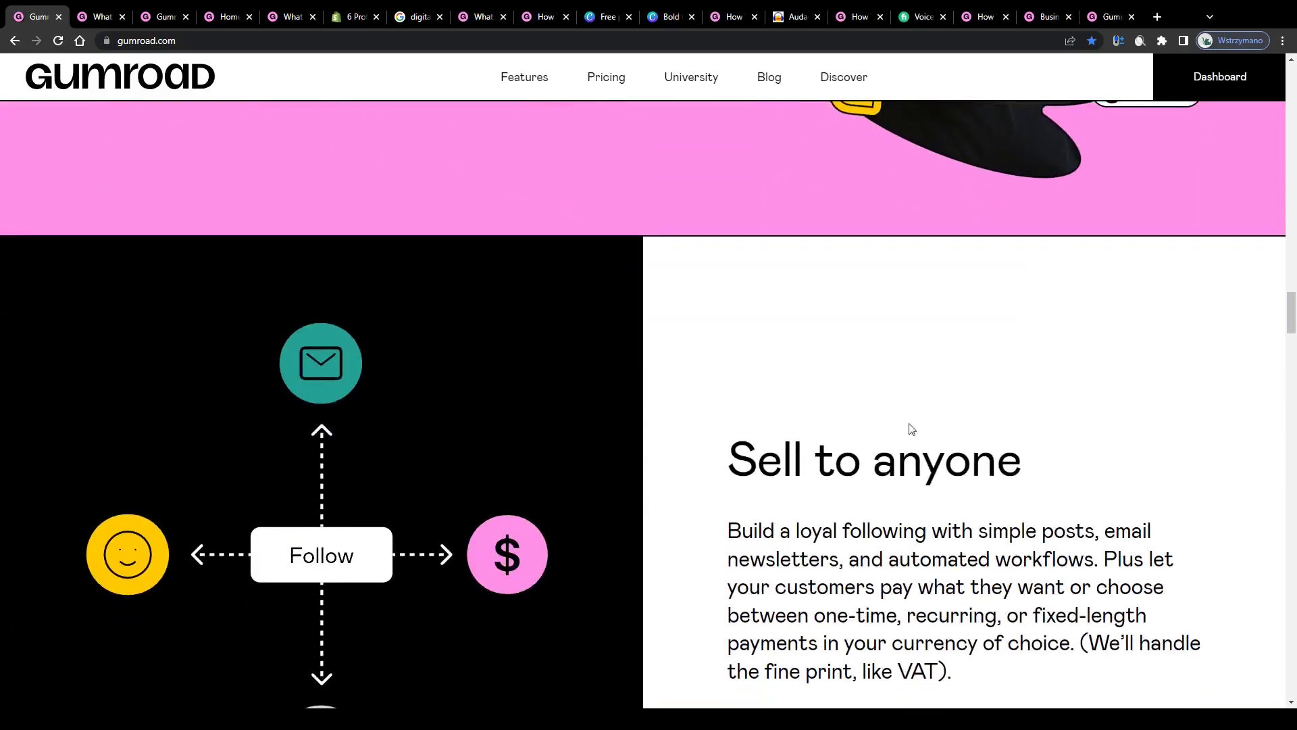
pyautogui.moveTo(728, 456); pyautogui.dragTo(757, 458)
pyautogui.click(920, 450)
pyautogui.scroll(20, 921, 450)
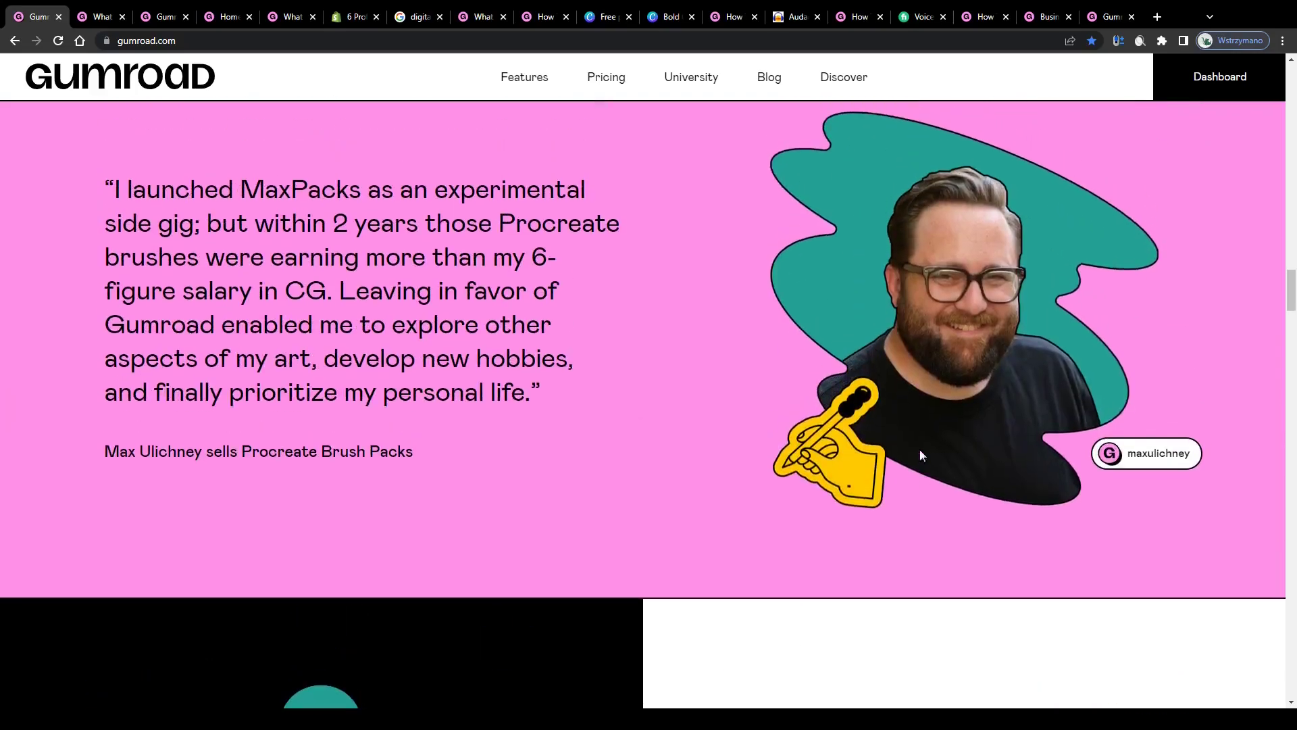
pyautogui.scroll(1, 923, 455)
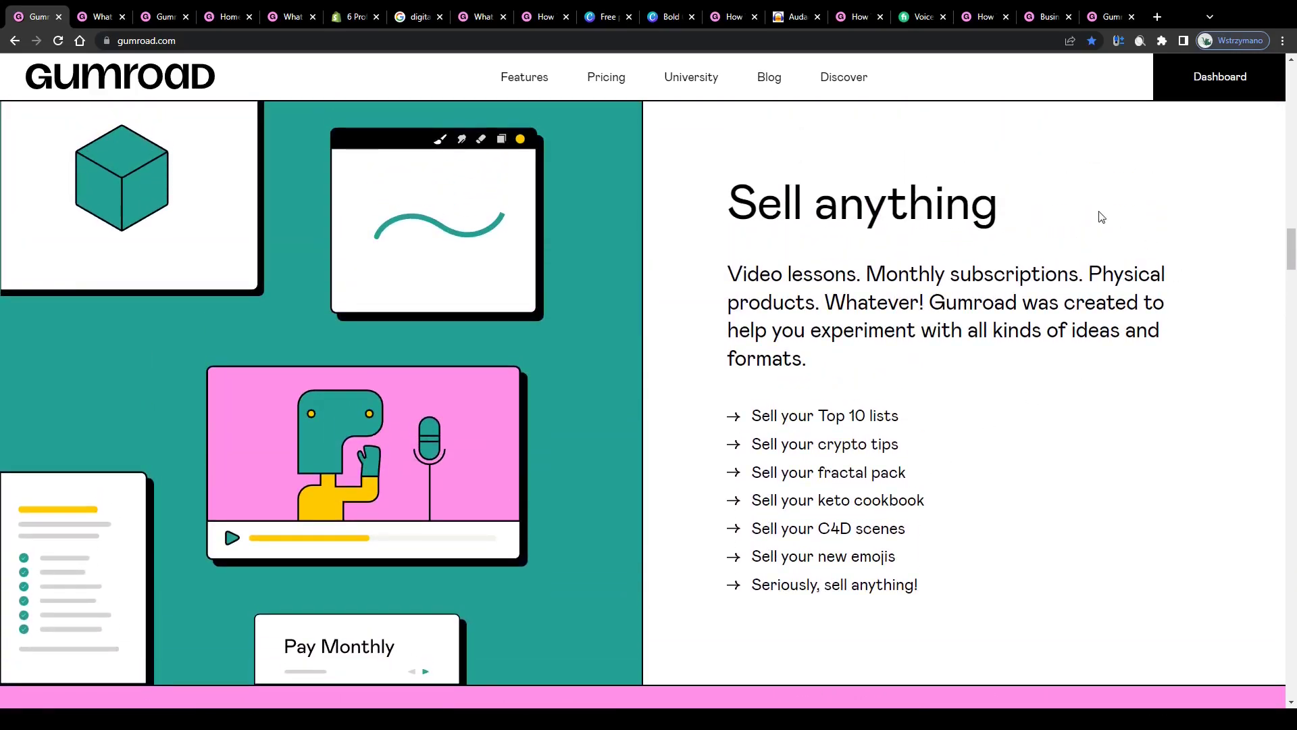
pyautogui.scroll(3, 1236, 219)
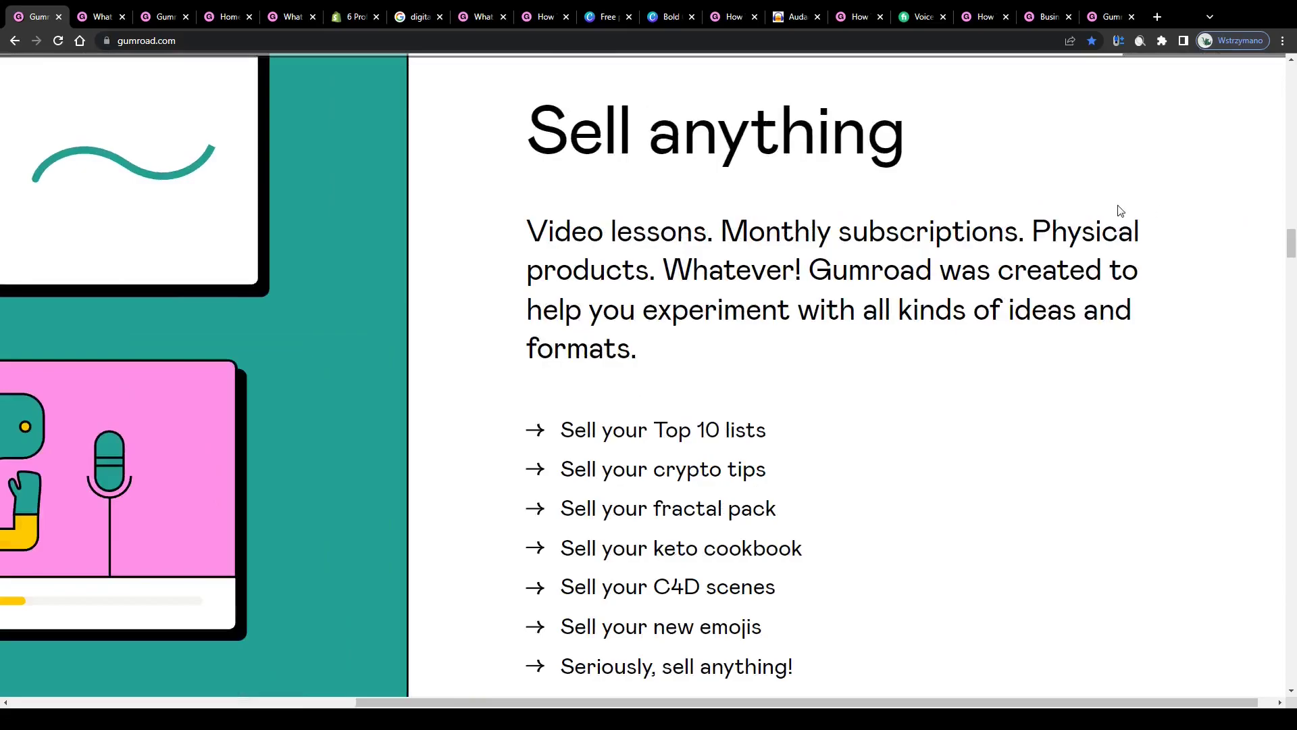
pyautogui.scroll(1, 1115, 208)
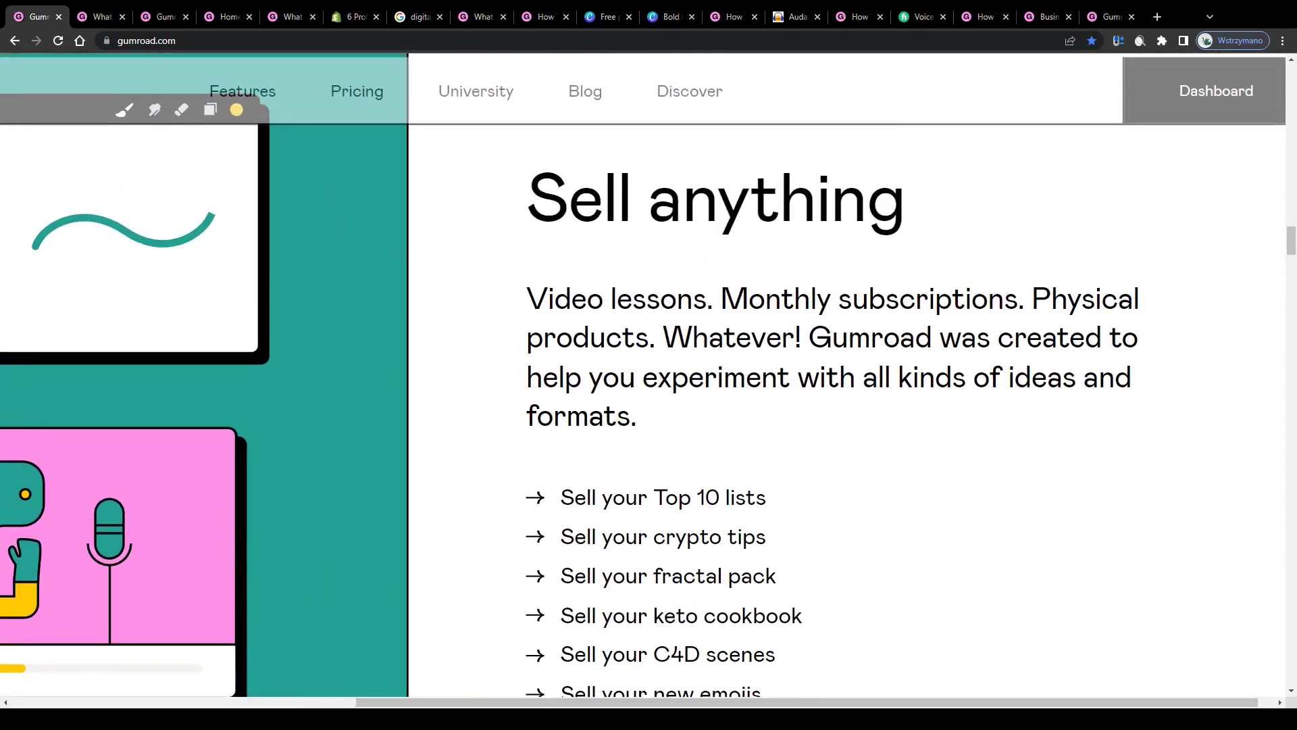
pyautogui.moveTo(530, 194); pyautogui.dragTo(565, 218)
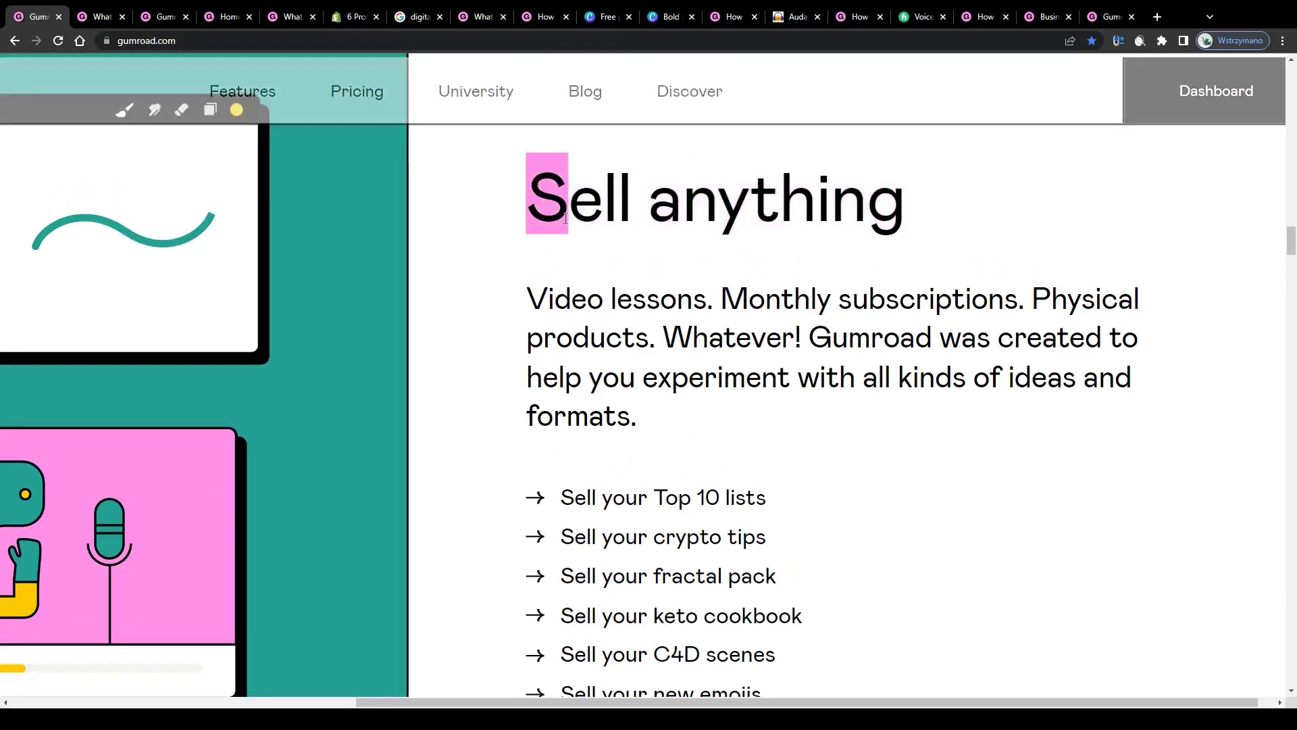
pyautogui.moveTo(526, 298); pyautogui.dragTo(808, 337)
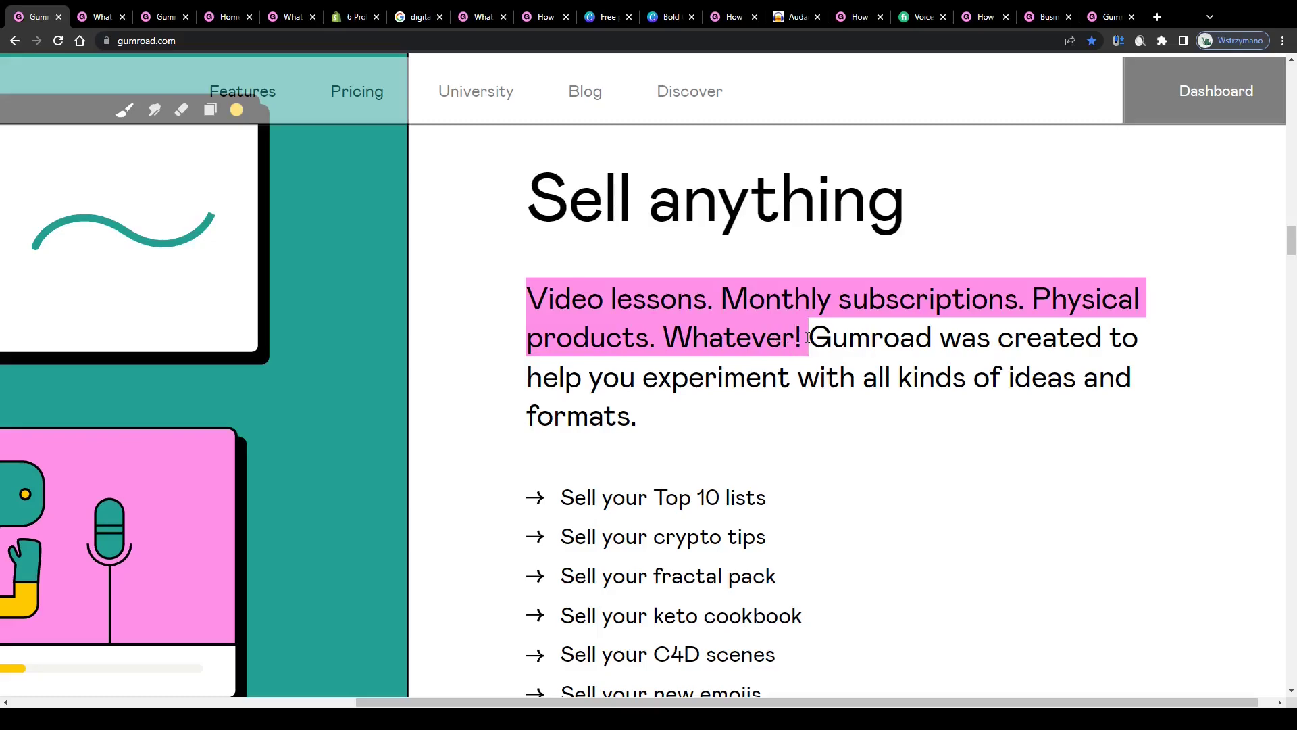
pyautogui.scroll(-2, 782, 340)
pyautogui.moveTo(574, 362)
pyautogui.mouseDown()
pyautogui.moveTo(635, 519)
pyautogui.moveTo(661, 420)
pyautogui.moveTo(586, 359)
pyautogui.mouseUp()
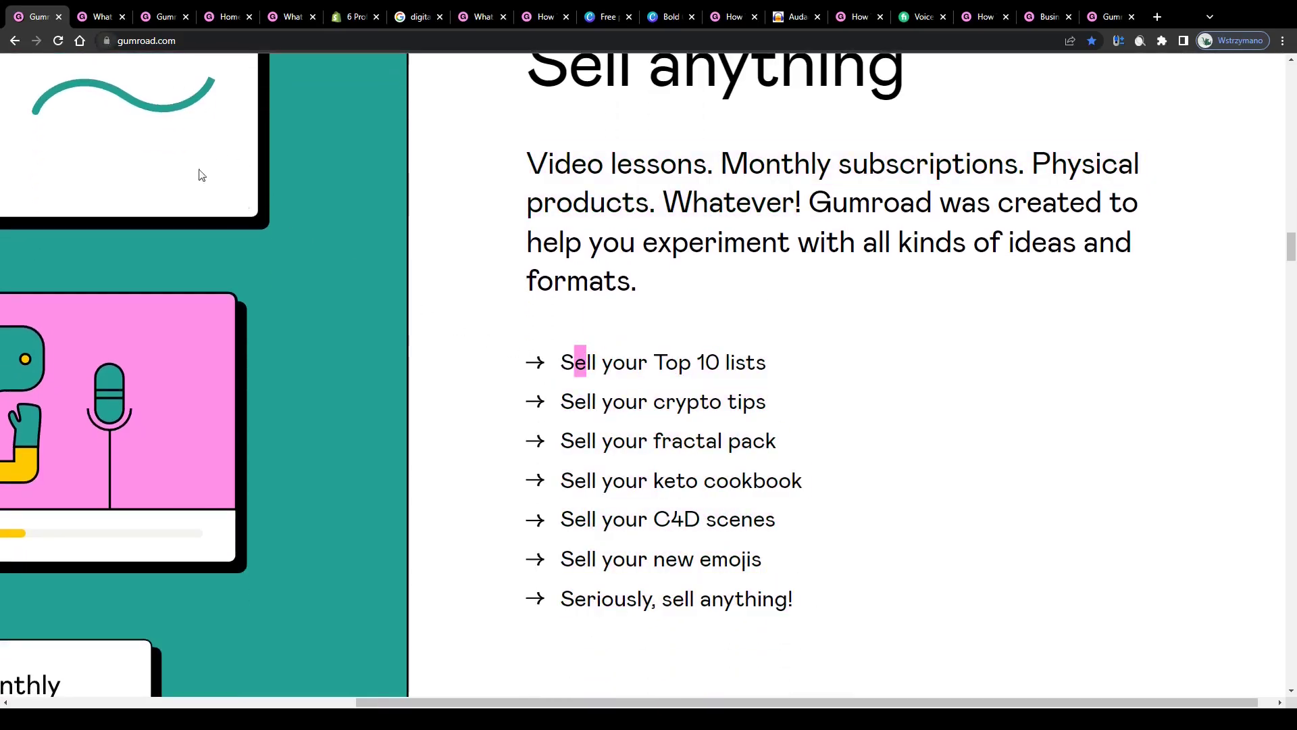
# Switch to the Publish your first product page and scroll down to the price field
pyautogui.hotkey('ctrl', 'Tab')
pyautogui.scroll(3, 566, 316)
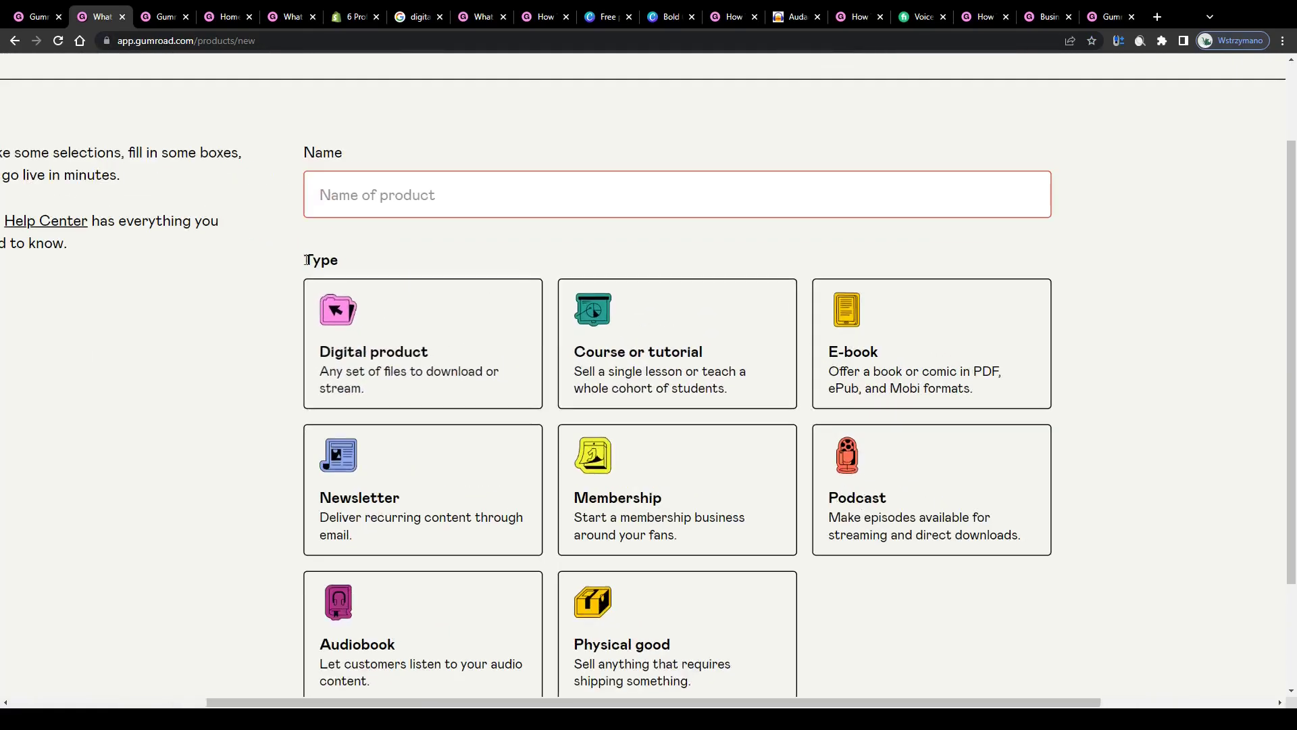
pyautogui.moveTo(302, 263); pyautogui.dragTo(367, 264)
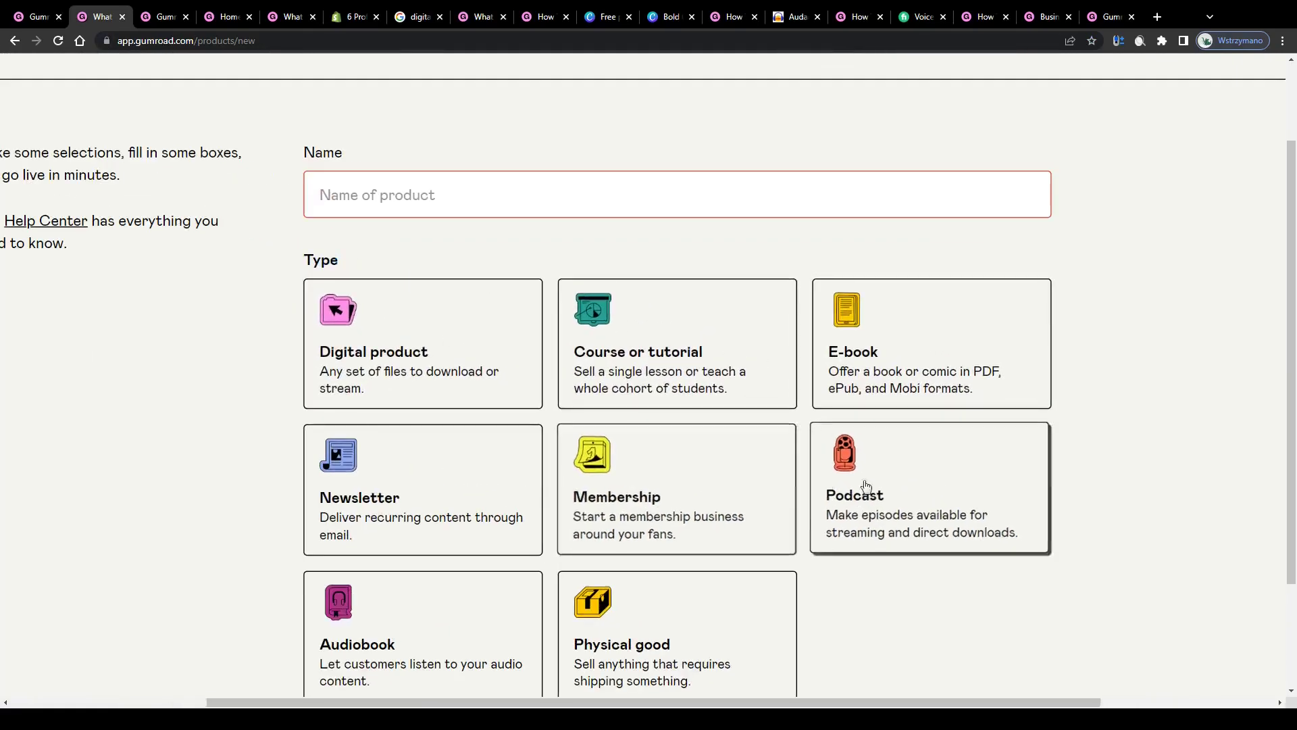
pyautogui.scroll(-3, 277, 492)
# Enter 9.99 as the product price, fixing the mistyped digits
pyautogui.click(417, 565)
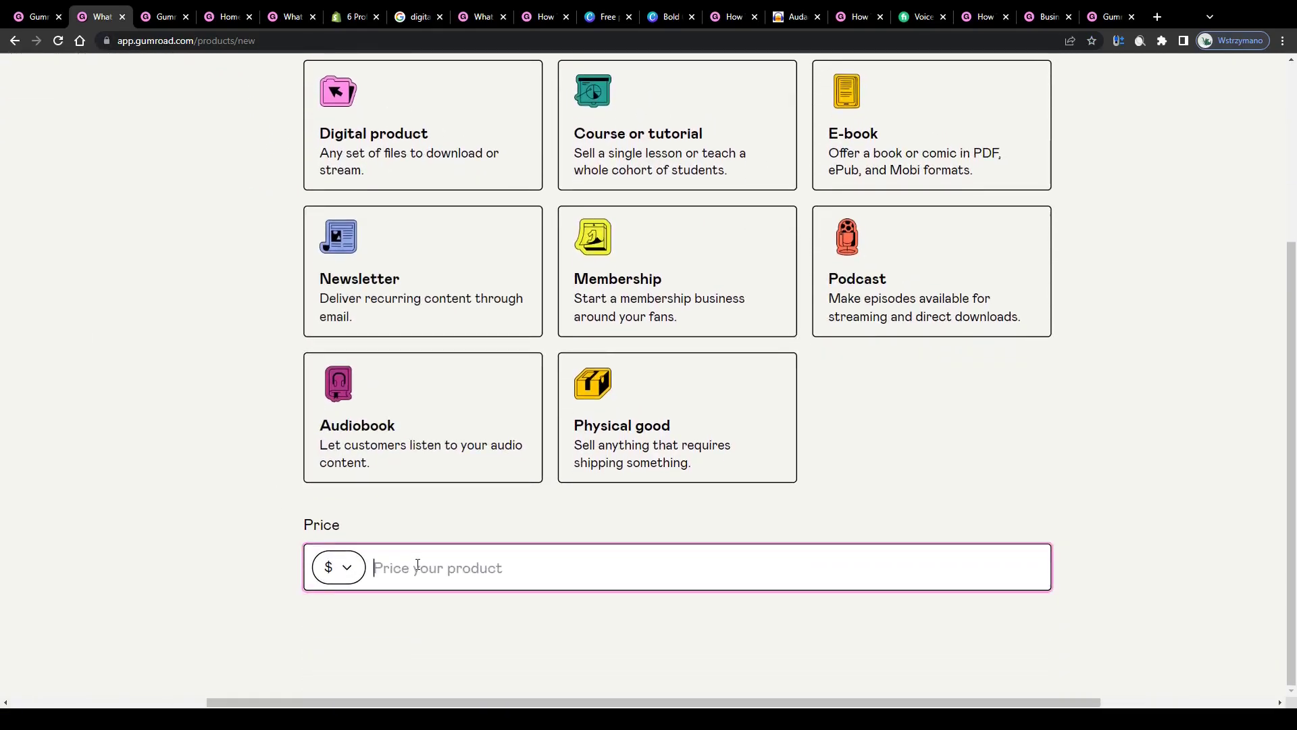
pyautogui.write('5')
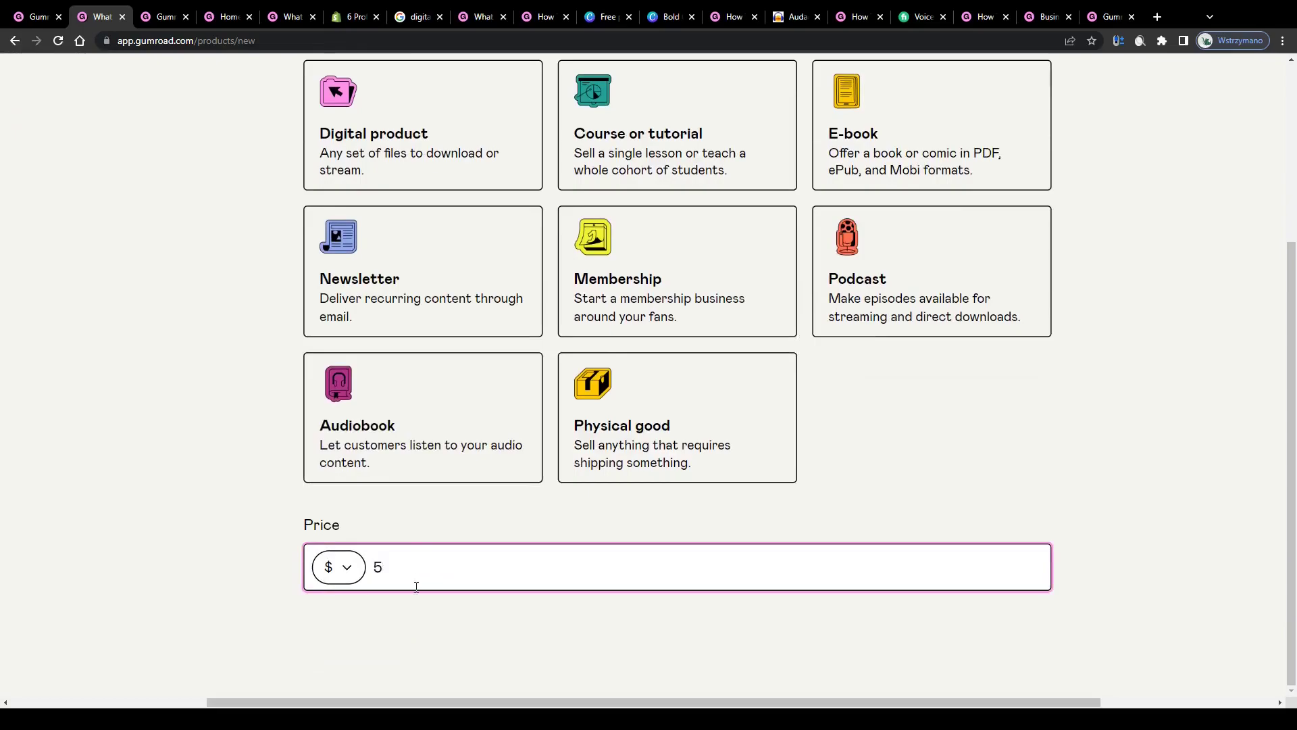
pyautogui.press('BackSpace')
pyautogui.write('1')
pyautogui.press('BackSpace')
pyautogui.press('BackSpace')
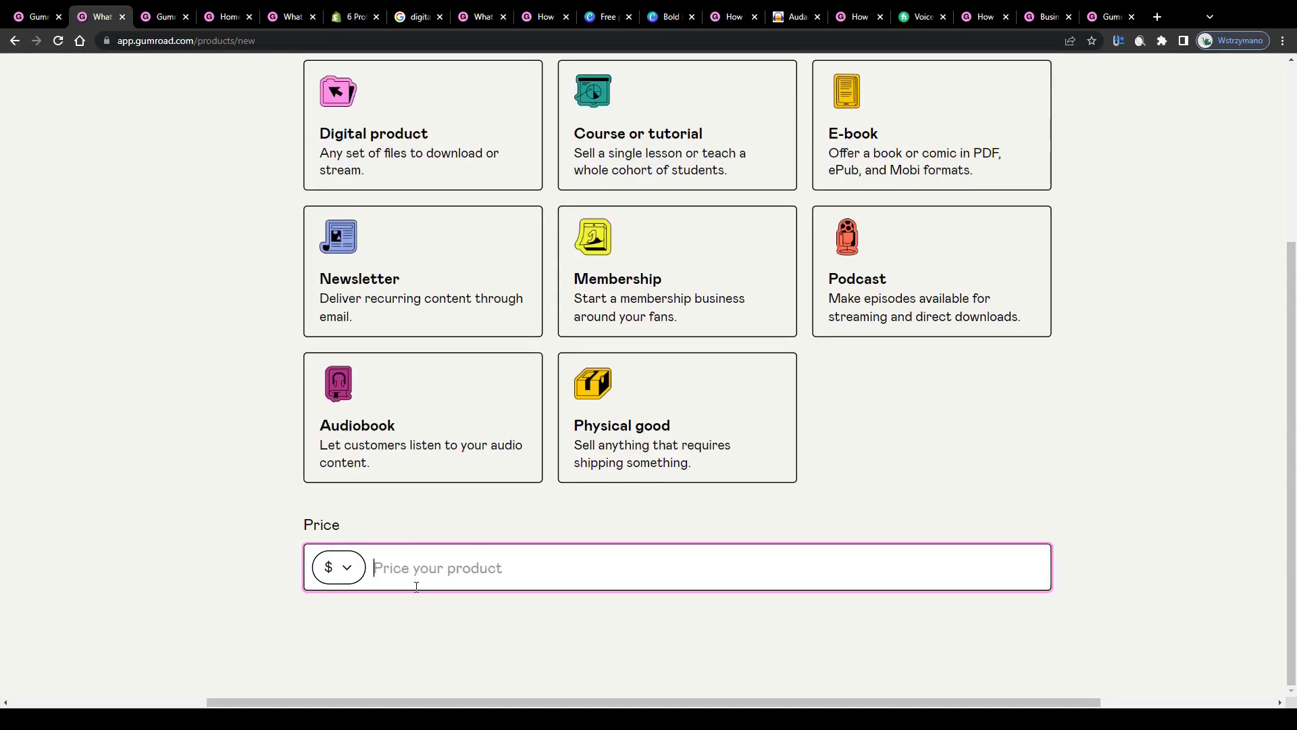
pyautogui.write('9.99')
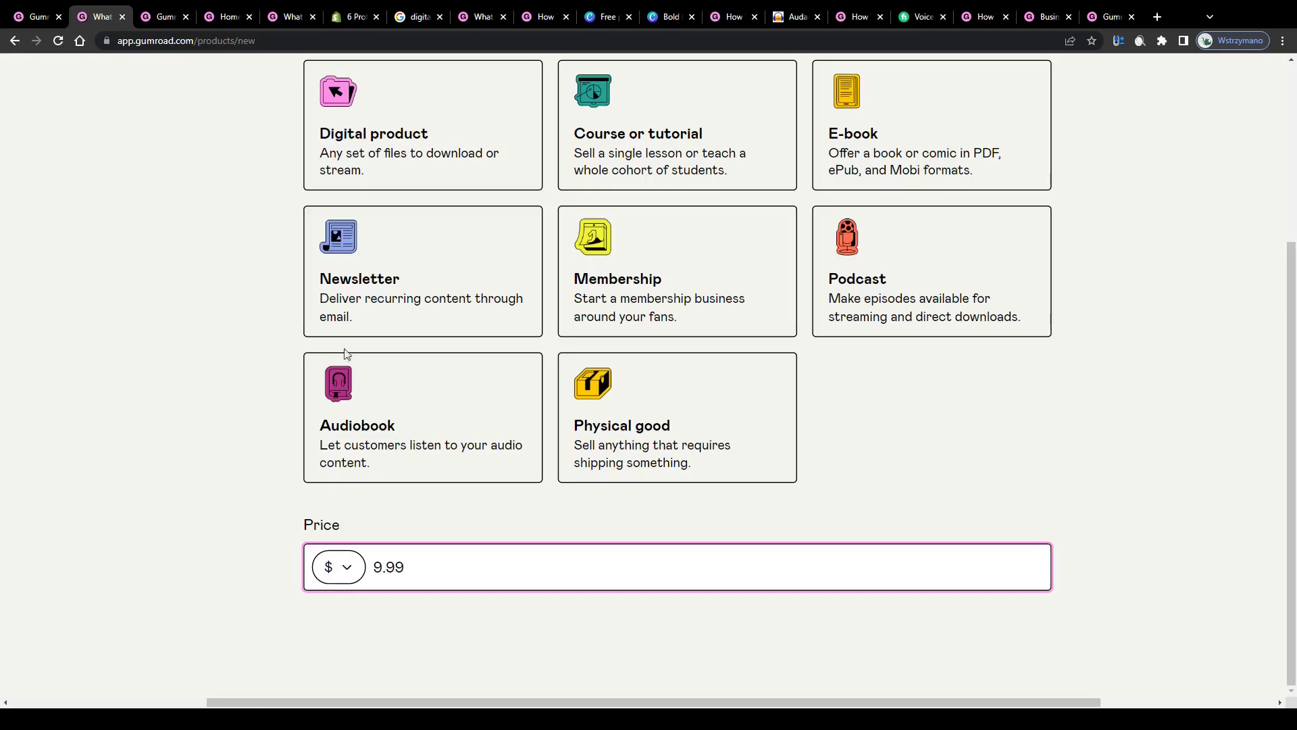
pyautogui.click(348, 321)
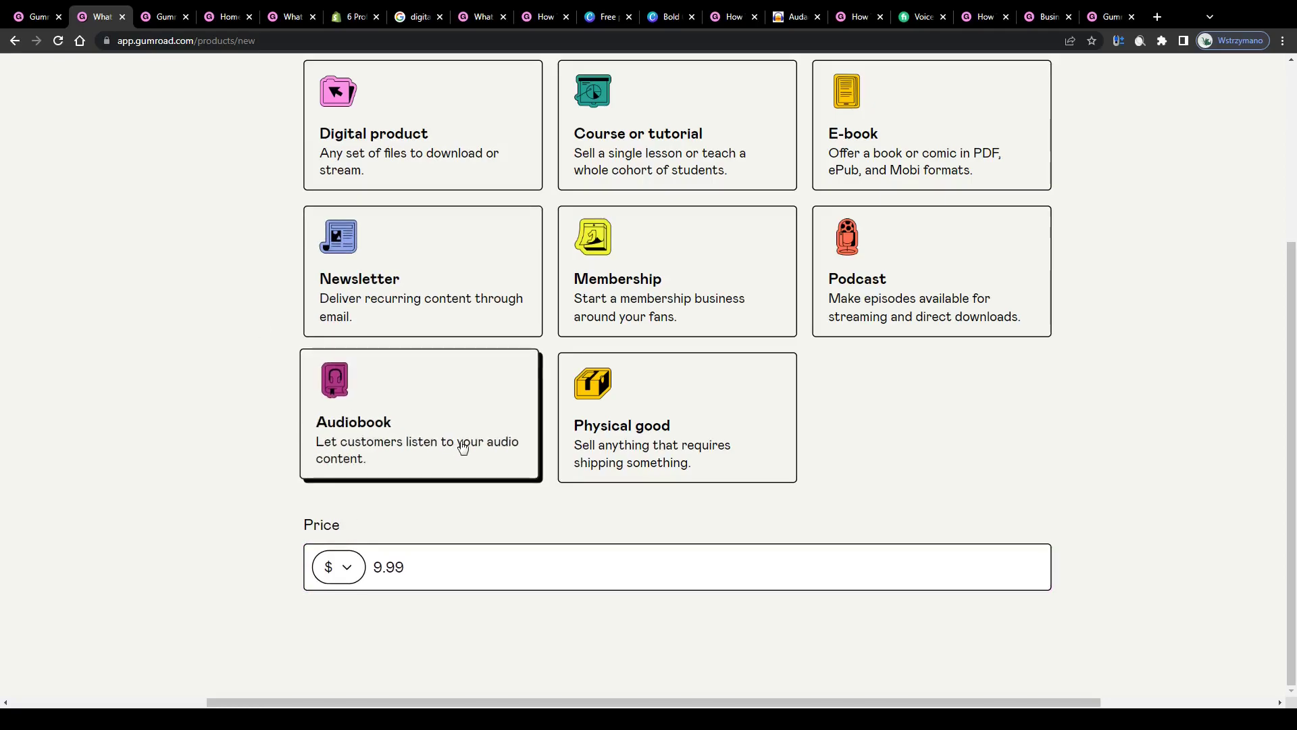
pyautogui.hotkey('ctrl', '-')
pyautogui.hotkey('ctrl', '-')
pyautogui.scroll(1, 421, 297)
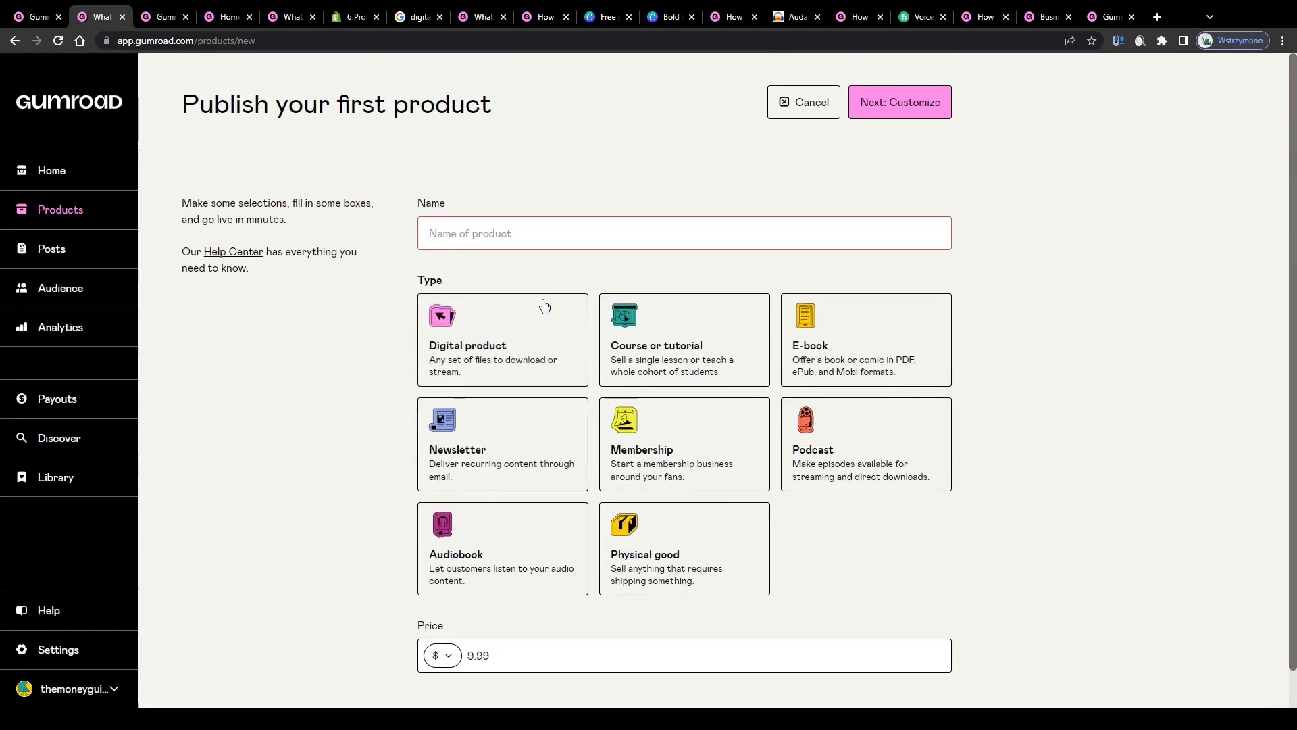
pyautogui.hotkey('ctrl', '+')
pyautogui.hotkey('ctrl', '+')
pyautogui.hotkey('ctrl', '+')
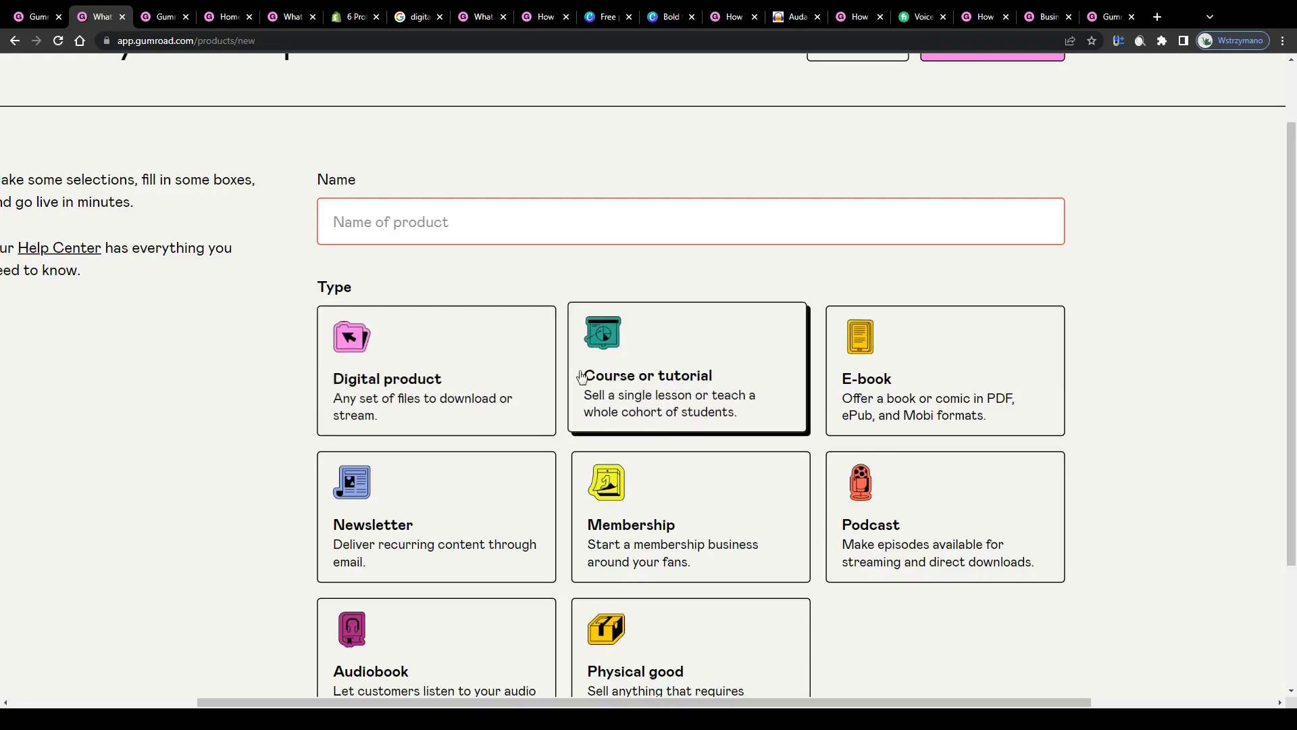
pyautogui.scroll(-1, 886, 395)
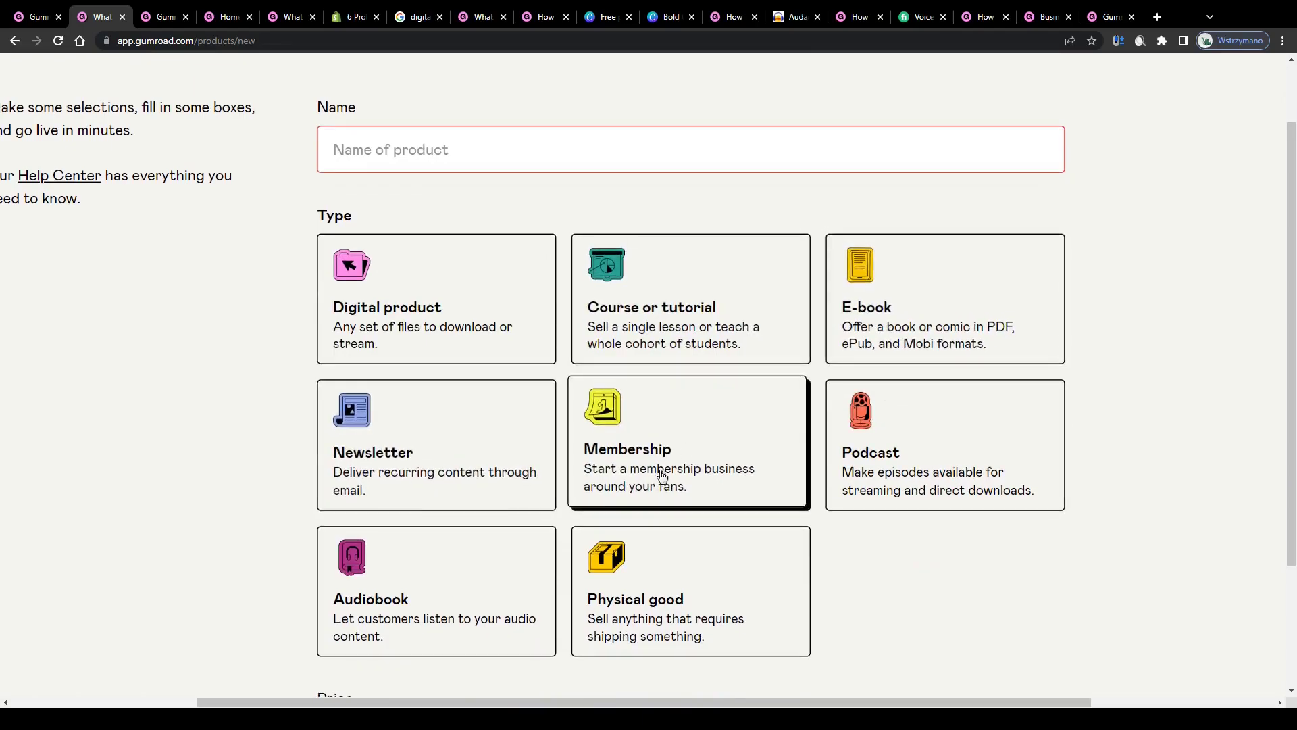
pyautogui.scroll(-1, 660, 429)
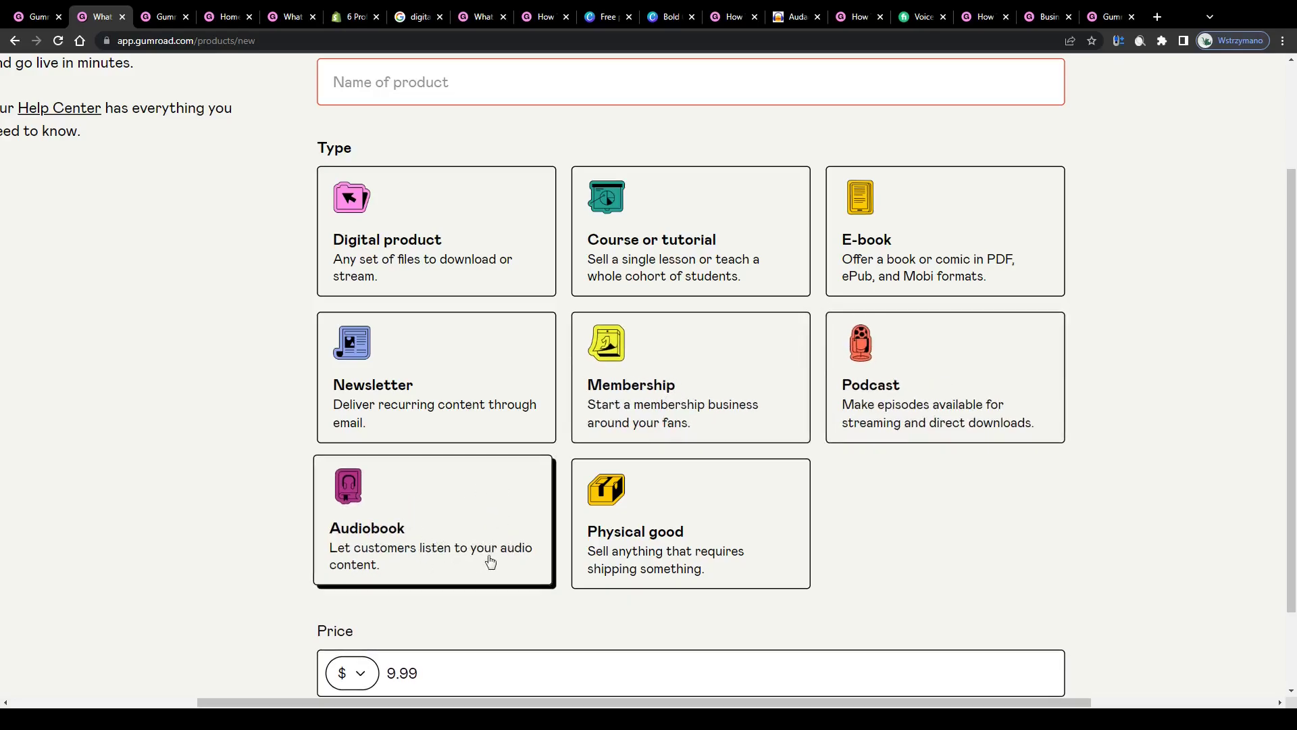
pyautogui.scroll(5, 665, 561)
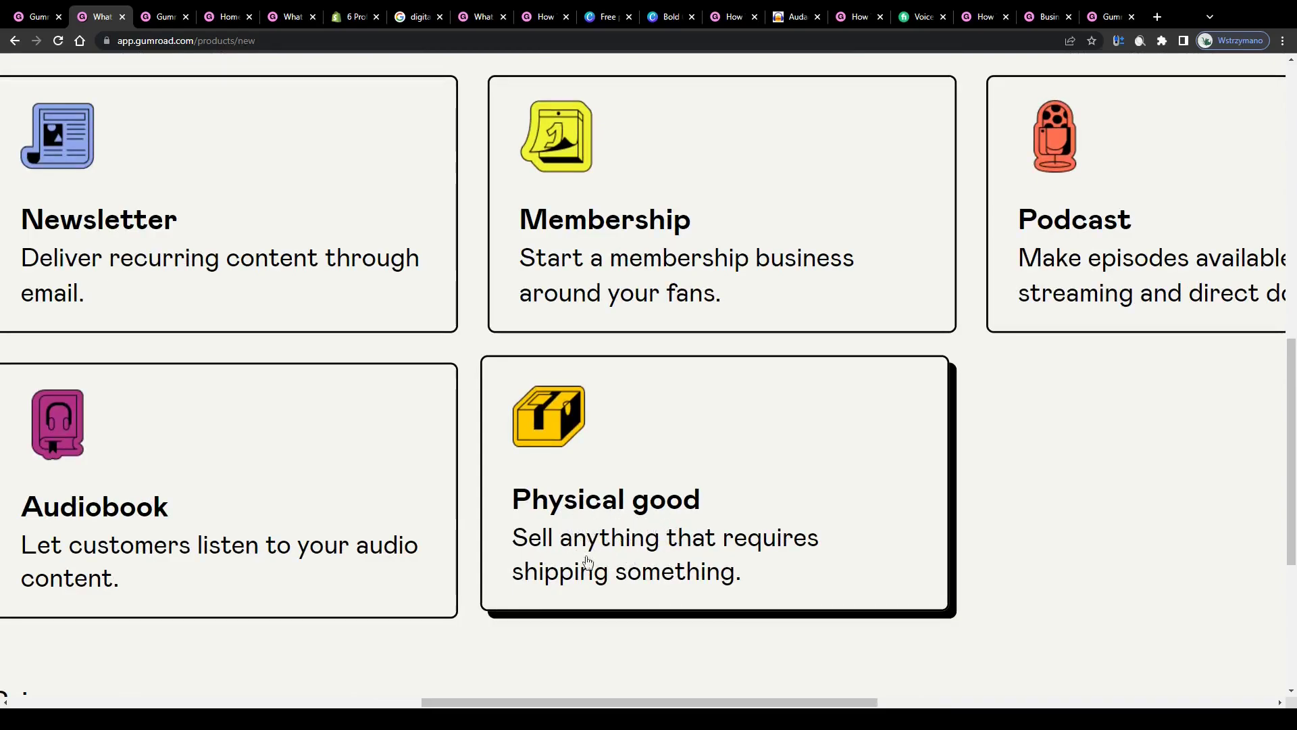
pyautogui.scroll(-5, 633, 556)
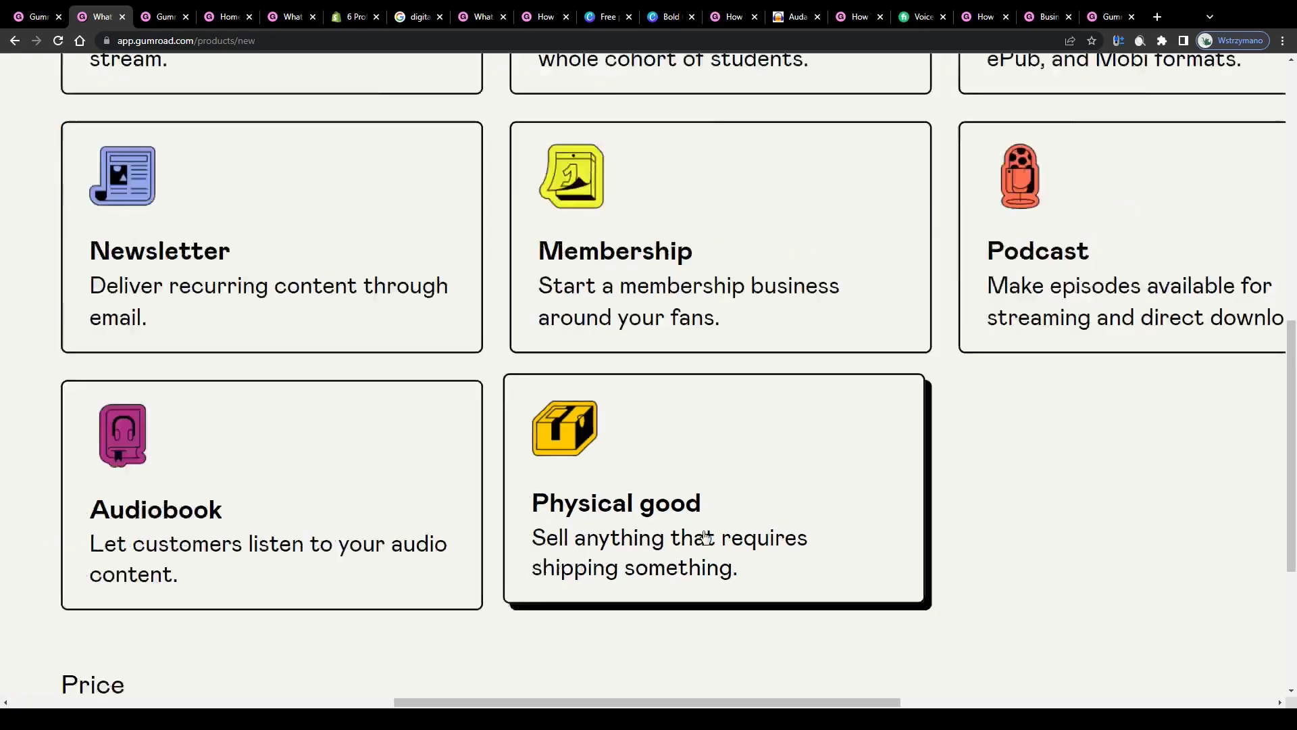
pyautogui.scroll(1, 743, 515)
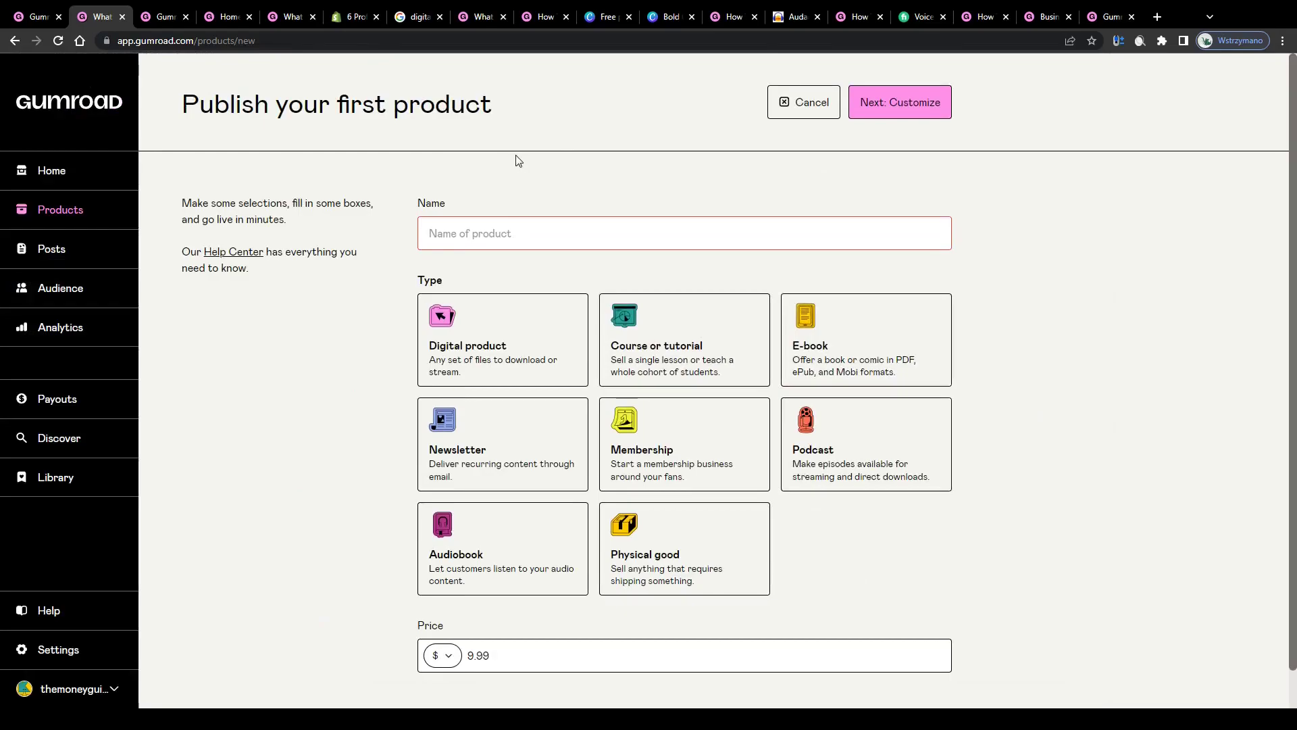
pyautogui.scroll(-1, 518, 160)
pyautogui.scroll(1, 577, 170)
pyautogui.scroll(6, 480, 339)
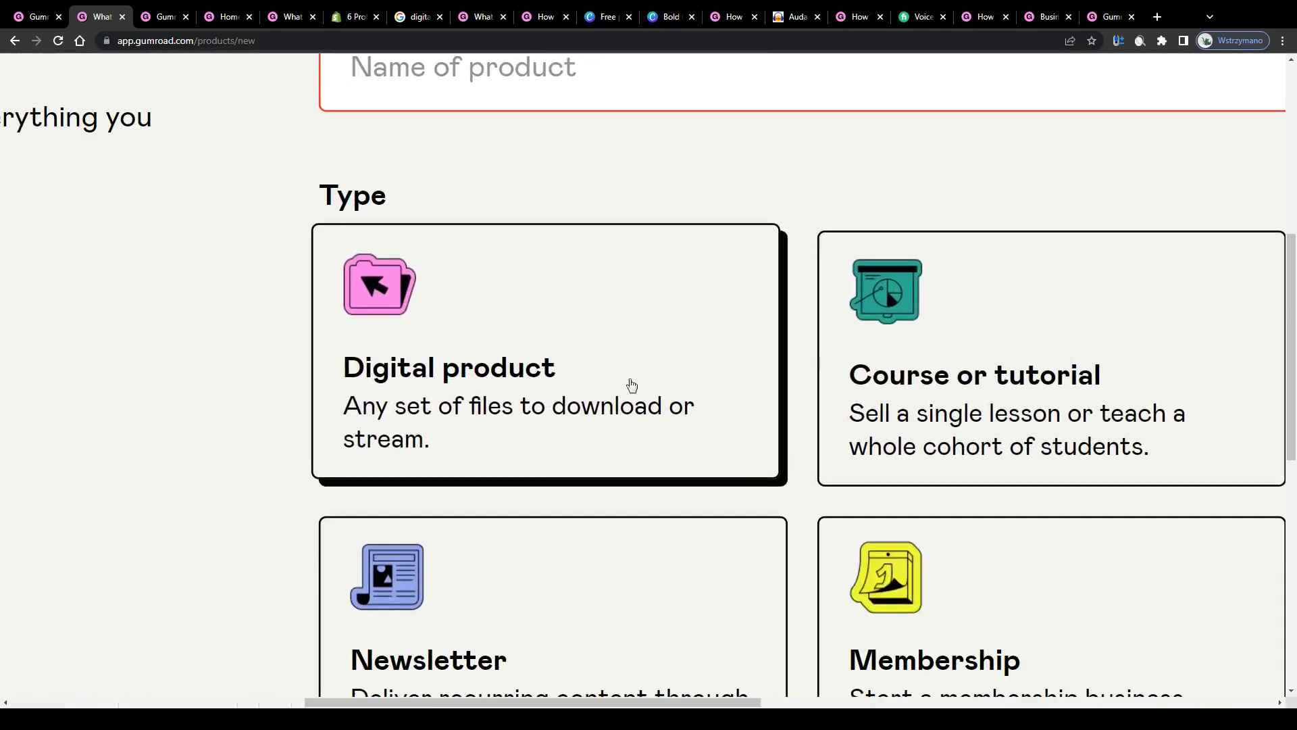
pyautogui.scroll(-6, 964, 396)
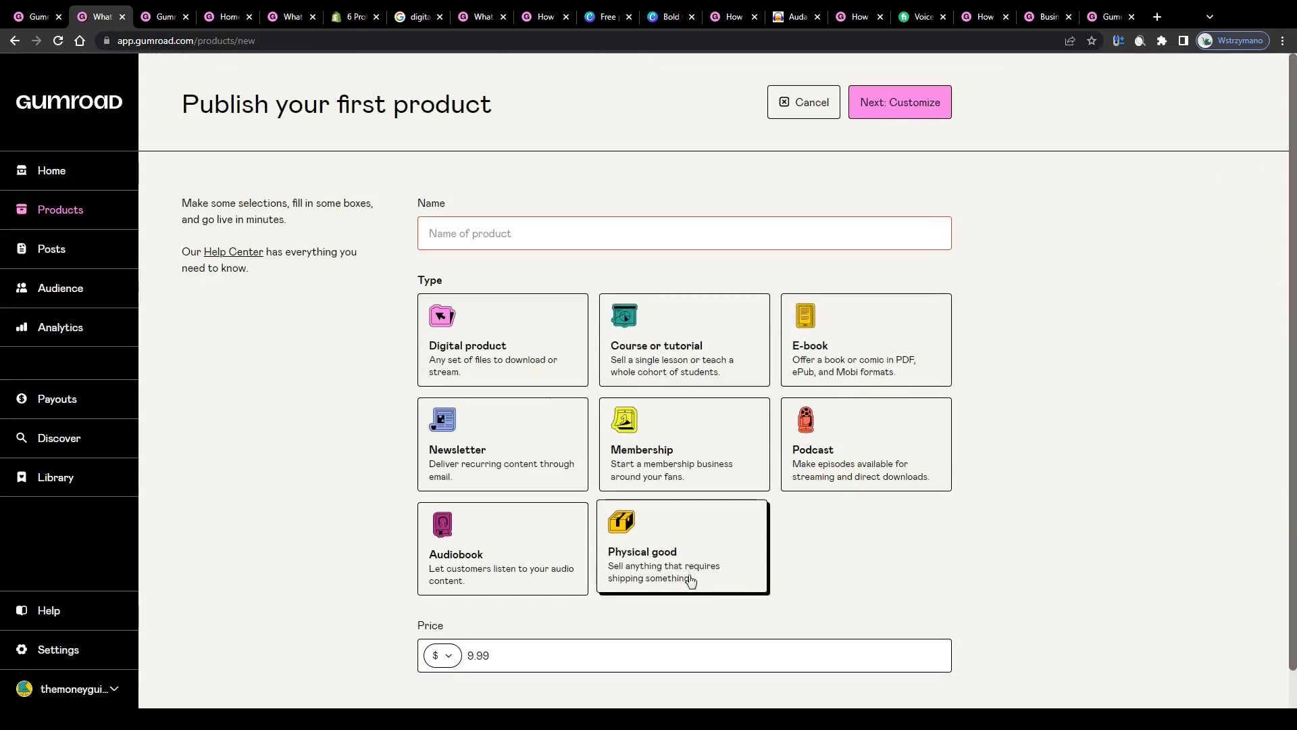
pyautogui.scroll(3, 686, 579)
pyautogui.scroll(-2, 625, 524)
pyautogui.scroll(3, 807, 272)
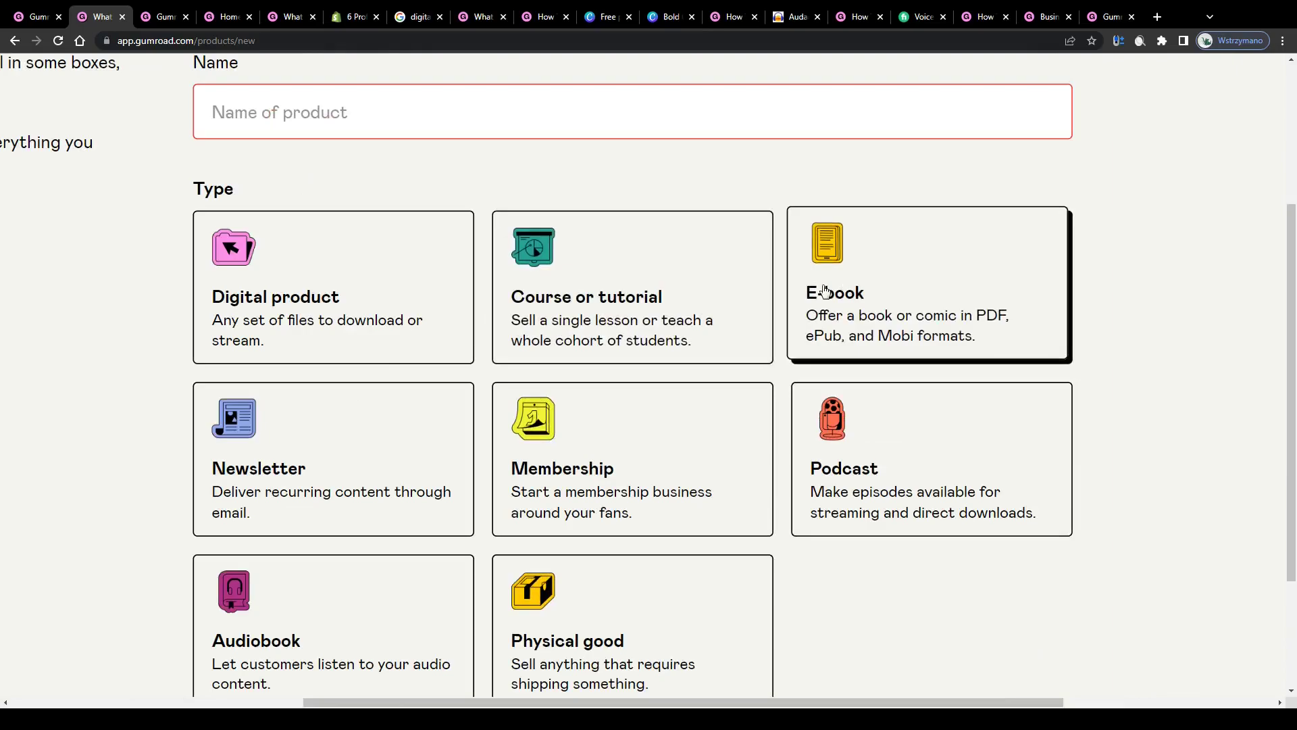
pyautogui.scroll(-1, 277, 608)
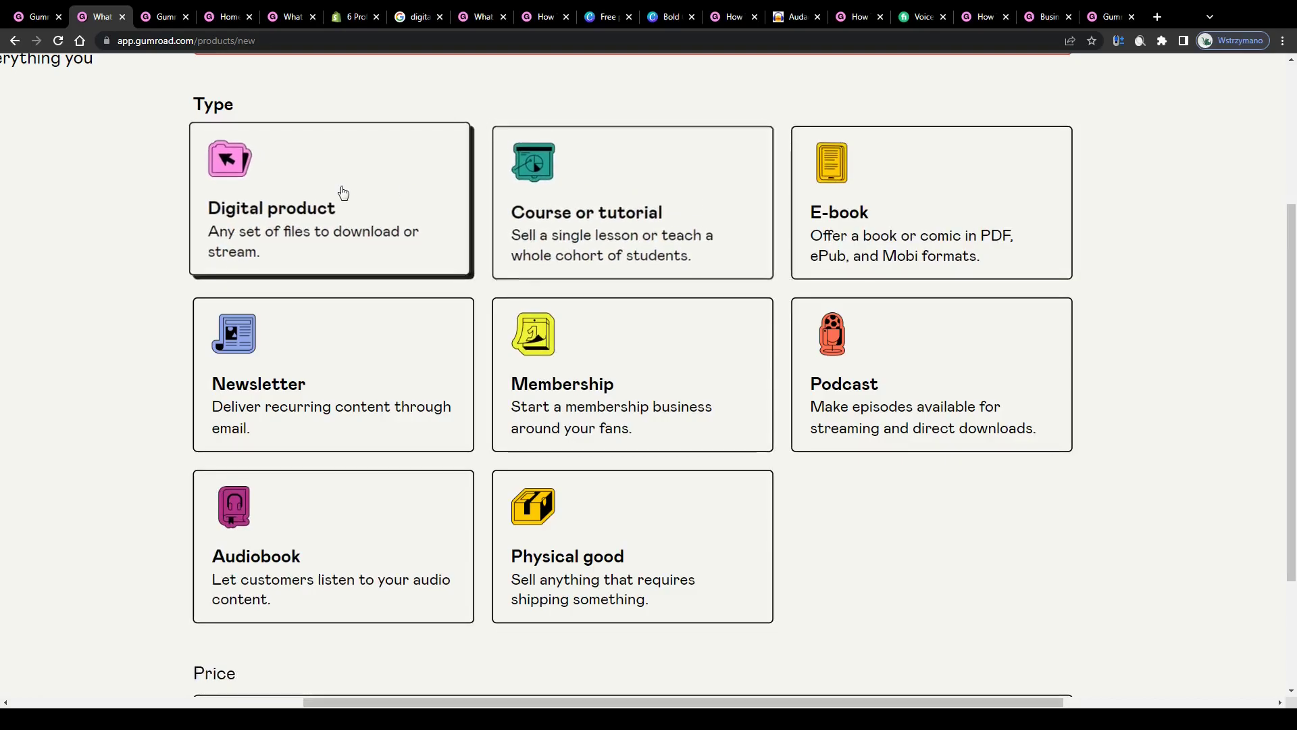
pyautogui.scroll(1, 342, 194)
pyautogui.keyDown('ctrl'); pyautogui.scroll(3, 323, 290); pyautogui.keyUp('ctrl')
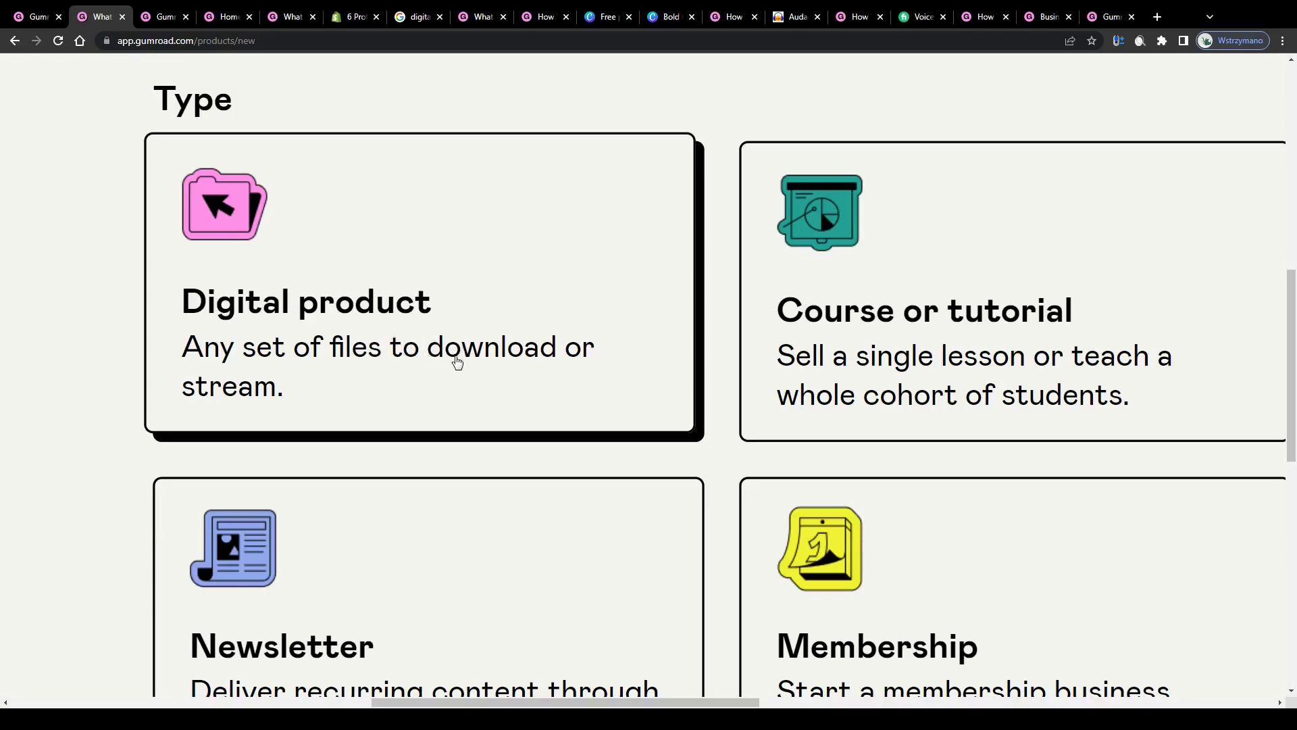
pyautogui.keyDown('ctrl'); pyautogui.scroll(-3, 449, 348); pyautogui.keyUp('ctrl')
pyautogui.keyDown('ctrl'); pyautogui.scroll(3, 878, 341); pyautogui.keyUp('ctrl')
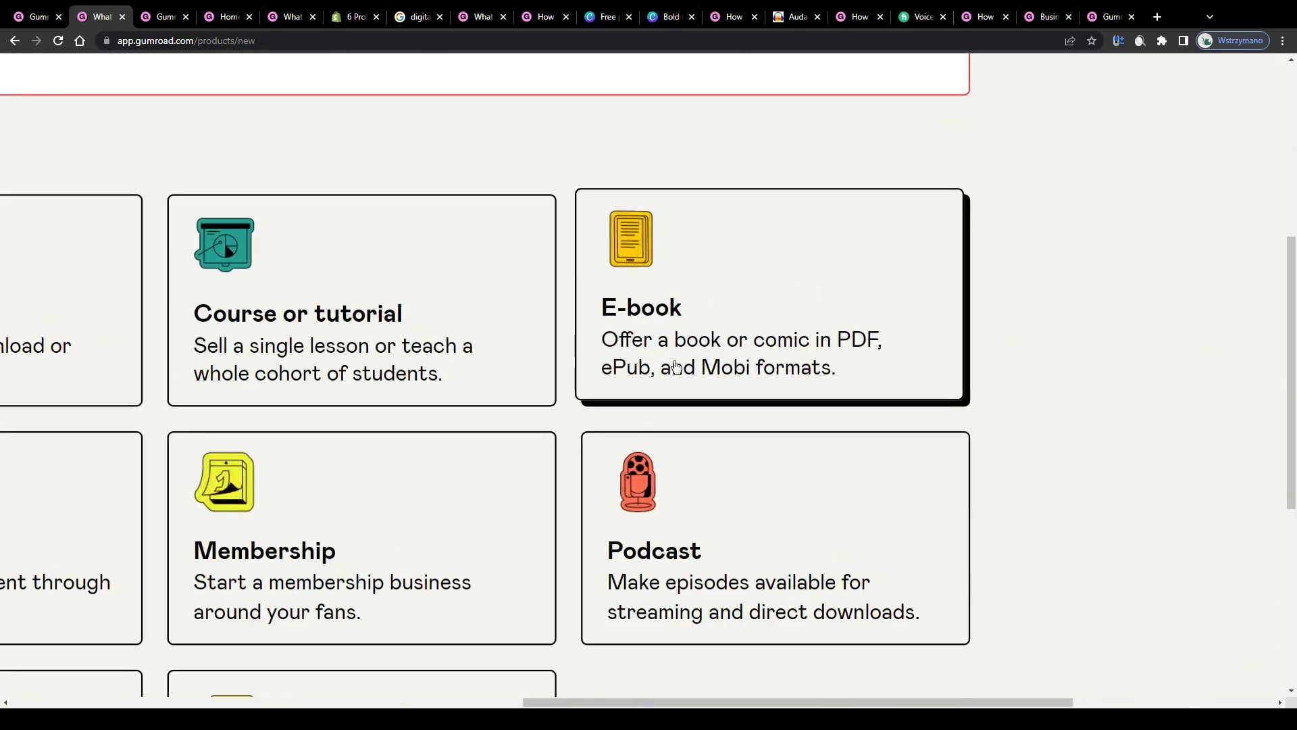
pyautogui.keyDown('ctrl'); pyautogui.scroll(-3, 676, 366); pyautogui.keyUp('ctrl')
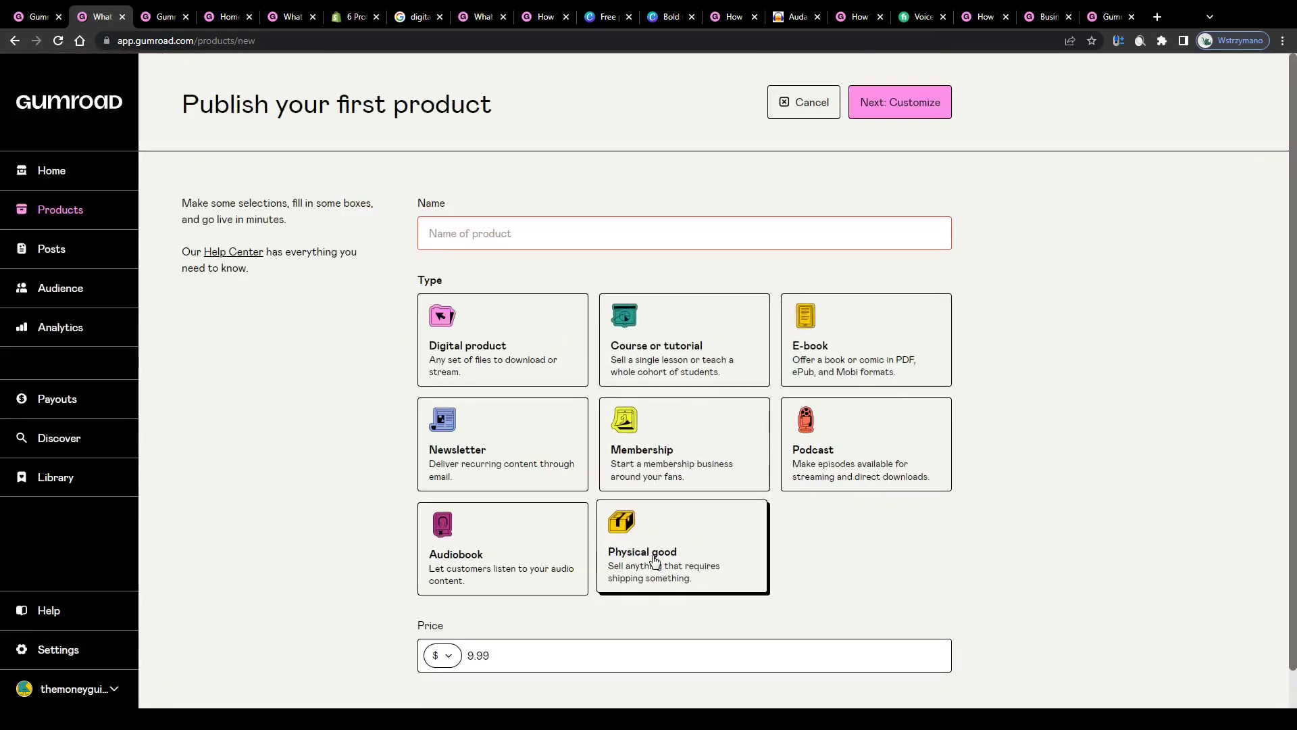
pyautogui.keyDown('ctrl'); pyautogui.scroll(1, 673, 571); pyautogui.keyUp('ctrl')
pyautogui.keyDown('ctrl'); pyautogui.scroll(1, 673, 571); pyautogui.keyUp('ctrl')
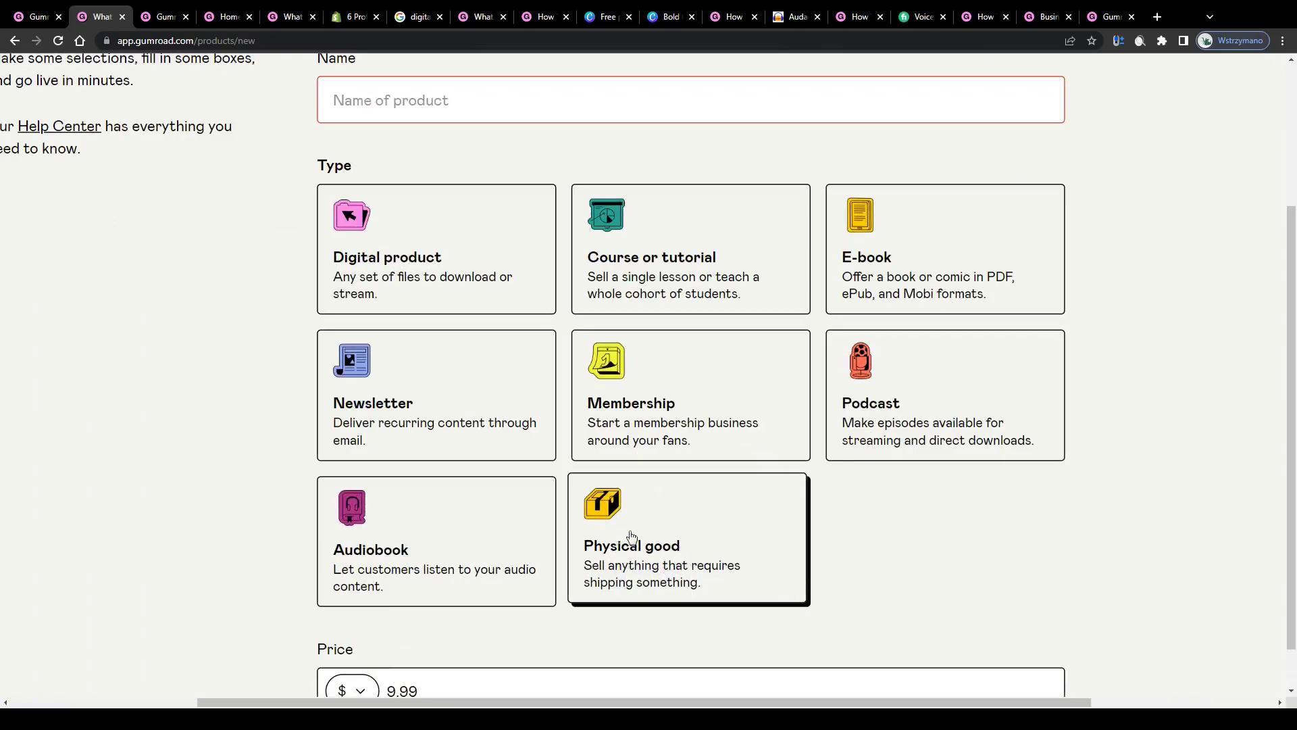
pyautogui.keyDown('ctrl'); pyautogui.scroll(-3, 626, 496); pyautogui.keyUp('ctrl')
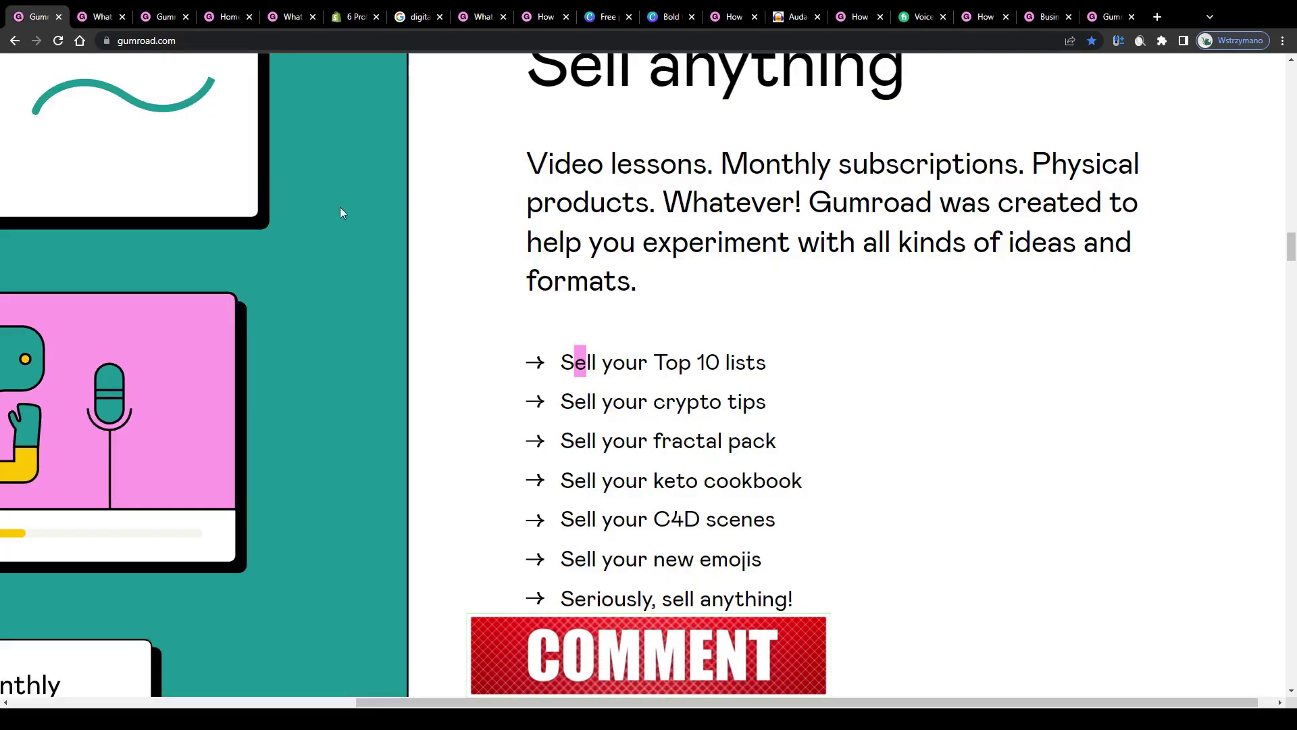
# Scroll down the gumroad.com homepage, then close that tab to return to the product form
pyautogui.scroll(-5, 516, 269)
pyautogui.keyDown('ctrl'); pyautogui.scroll(-4, 667, 296); pyautogui.keyUp('ctrl')
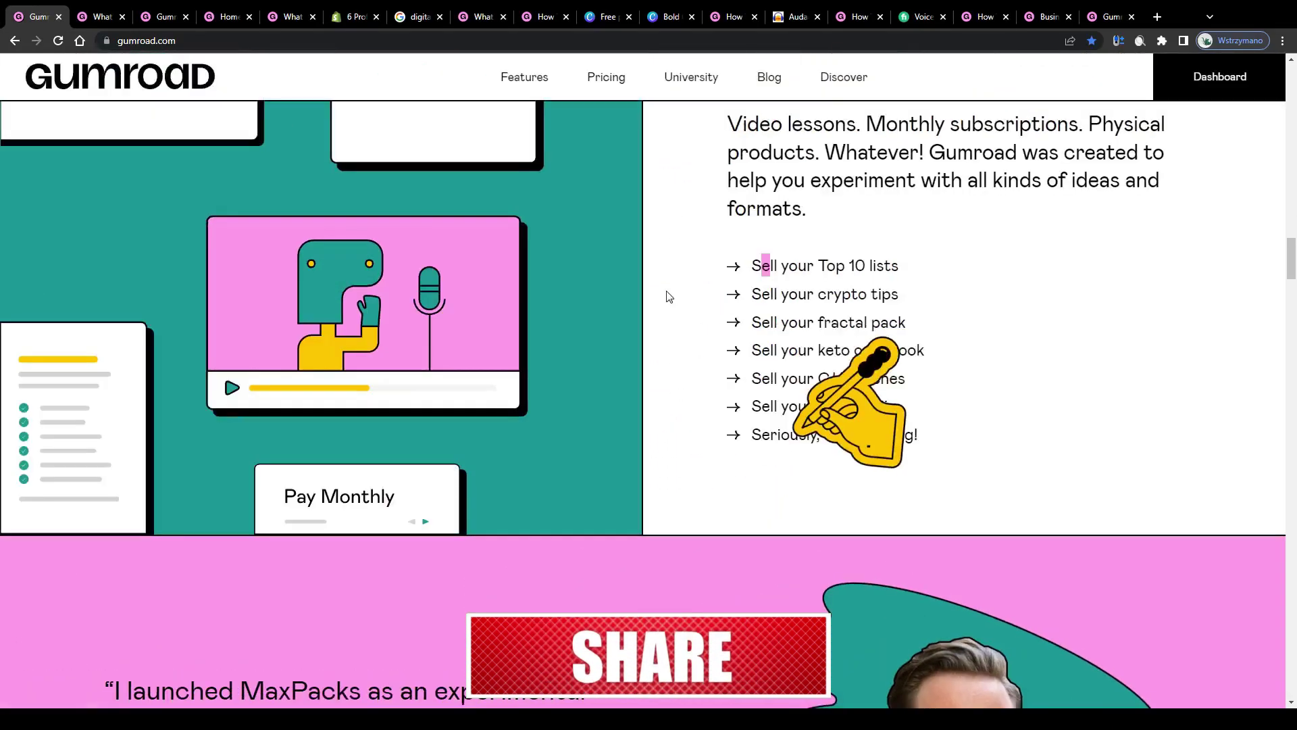
pyautogui.scroll(-6, 677, 306)
pyautogui.scroll(-7, 677, 306)
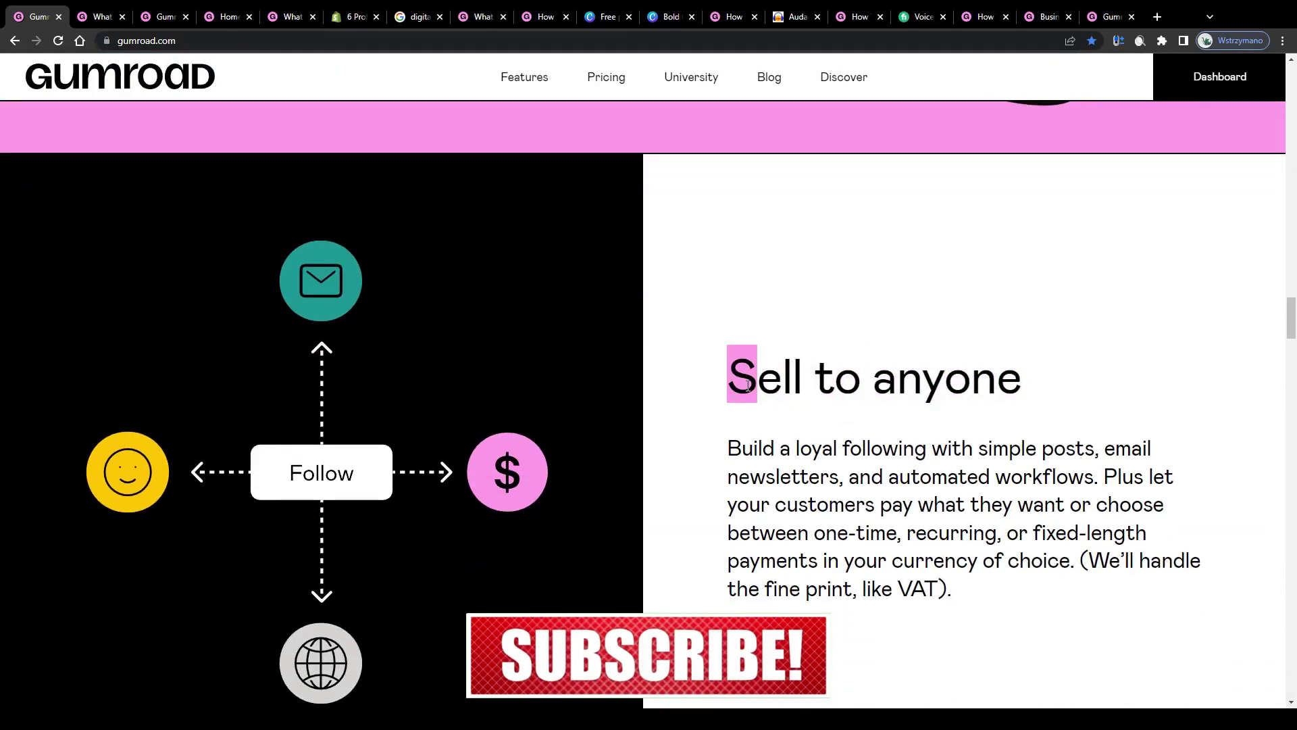
pyautogui.scroll(-4, 728, 349)
pyautogui.scroll(-17, 728, 349)
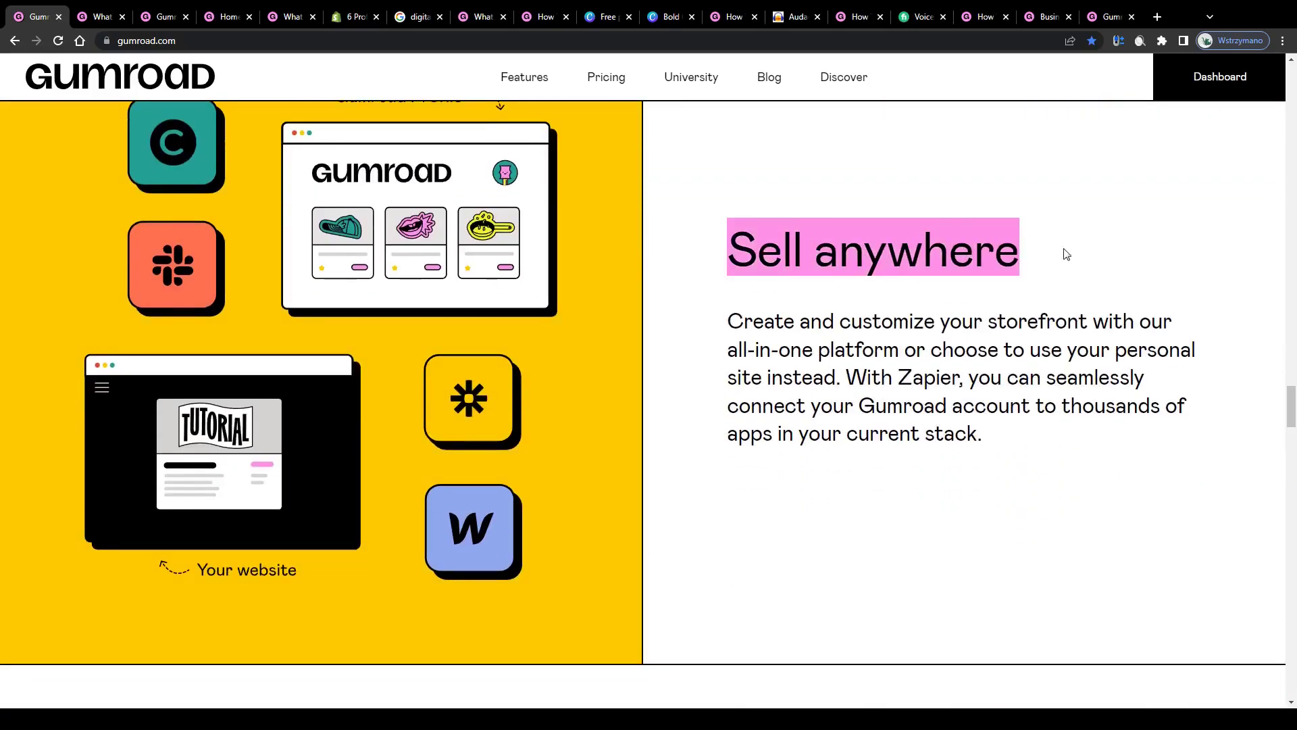
pyautogui.hotkey('ctrl', 'w')
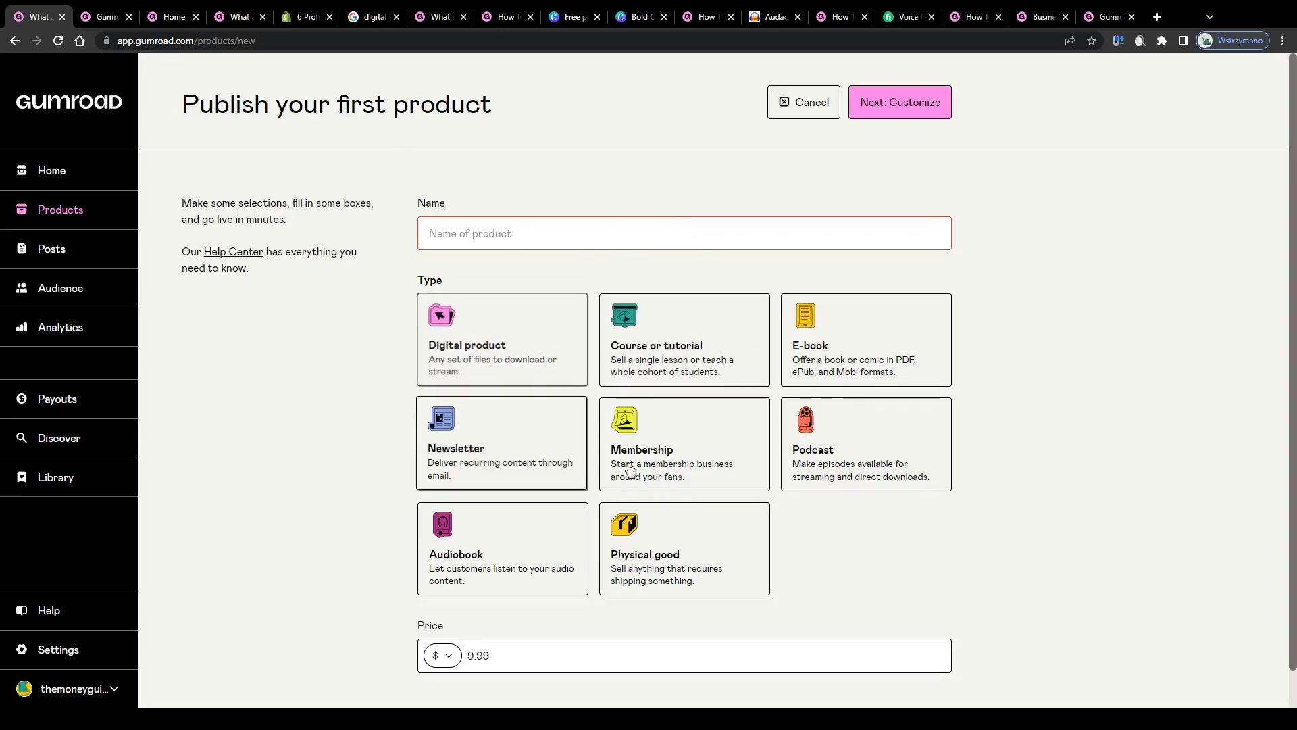
# Check the price reads 9.99 with the Name blank, and reset the page zoom
pyautogui.scroll(5, 525, 667)
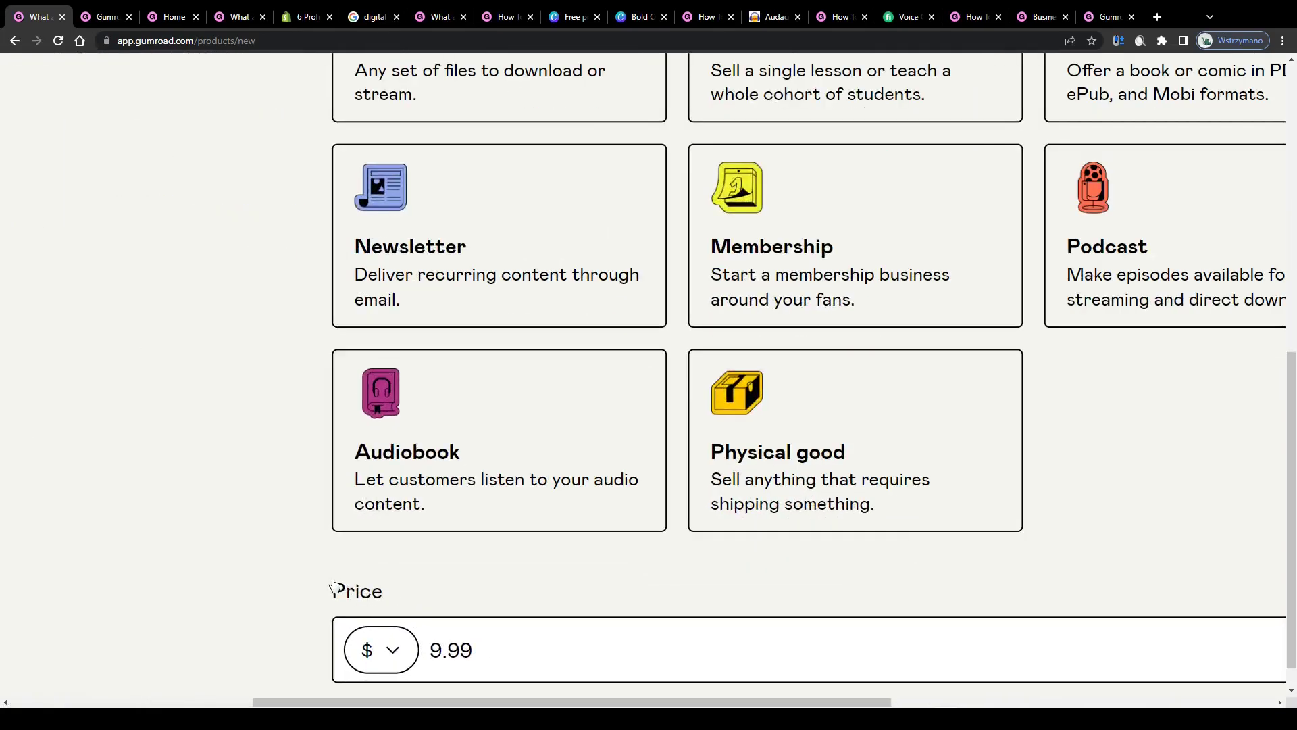
pyautogui.moveTo(334, 585)
pyautogui.mouseDown()
pyautogui.moveTo(454, 602)
pyautogui.moveTo(281, 588)
pyautogui.moveTo(325, 600)
pyautogui.mouseUp()
pyautogui.click(326, 599)
pyautogui.scroll(-1, 423, 641)
pyautogui.moveTo(478, 548); pyautogui.dragTo(420, 551)
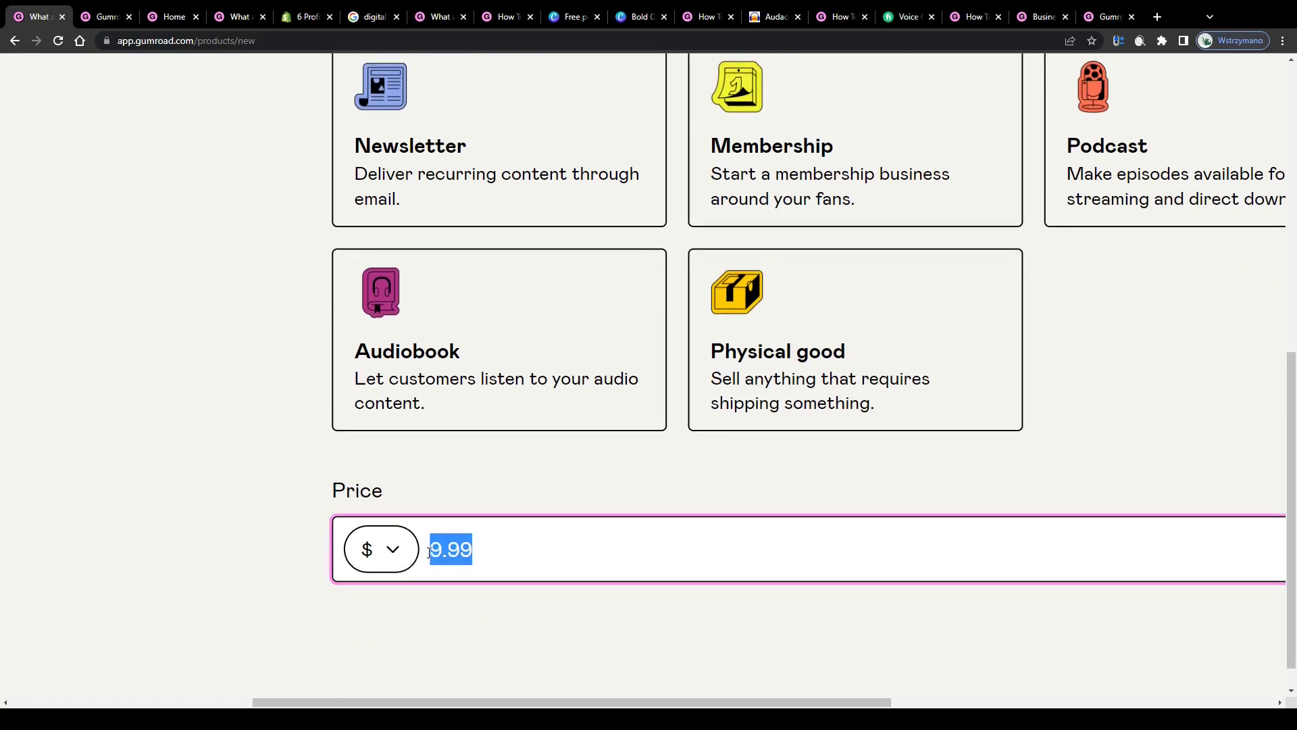
pyautogui.click(479, 554)
pyautogui.hotkey('ctrl', '-')
pyautogui.hotkey('ctrl', '-')
pyautogui.hotkey('ctrl', '-')
pyautogui.hotkey('ctrl', '-')
pyautogui.hotkey('ctrl', '-')
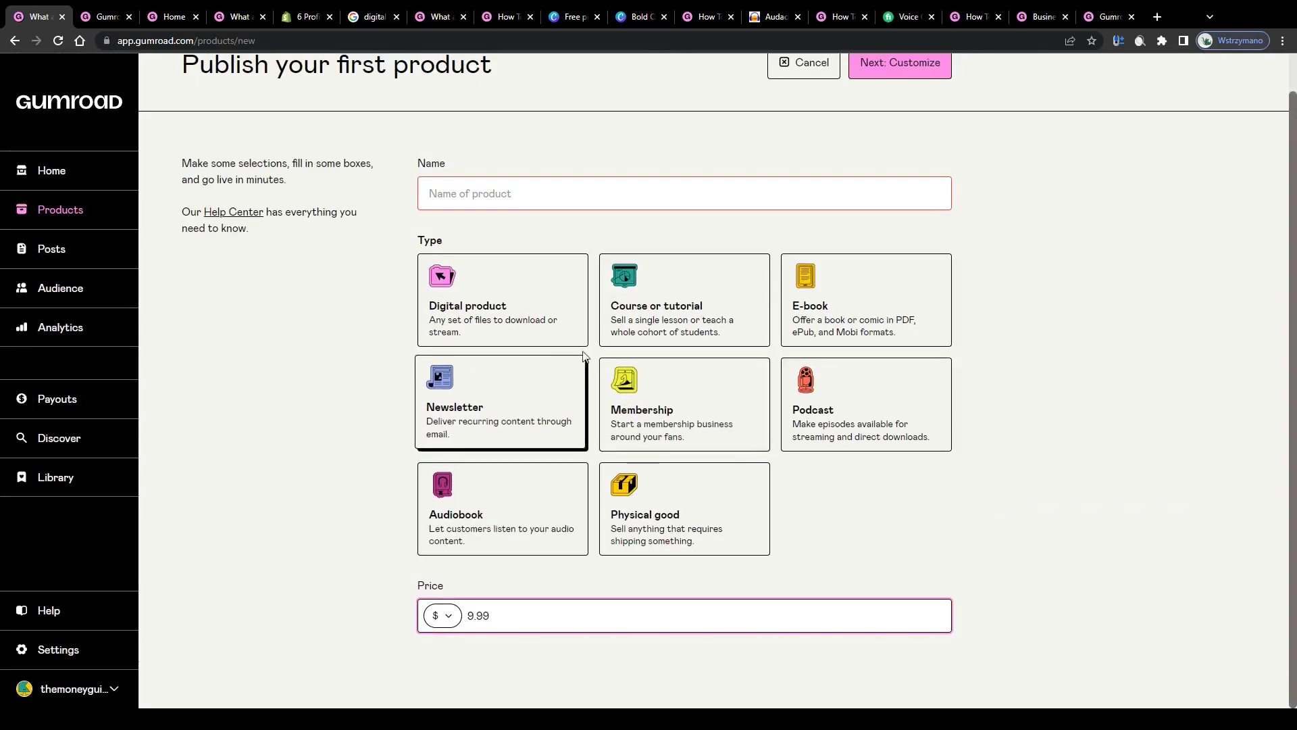
pyautogui.scroll(1, 689, 318)
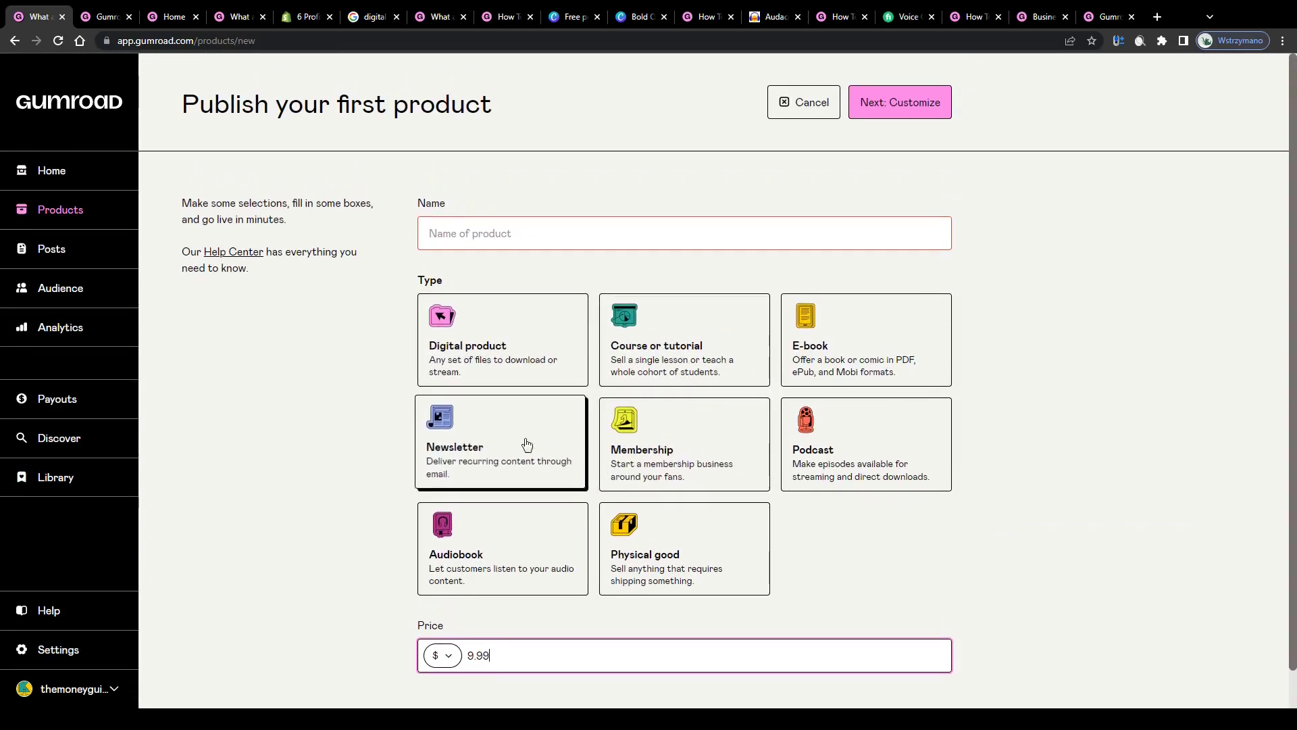
# On the zoomed sign-up page, highlight the $772,234,667 earnings figure and the digital products heading
pyautogui.hotkey('ctrl', 'Tab')
pyautogui.hotkey('ctrl', '+')
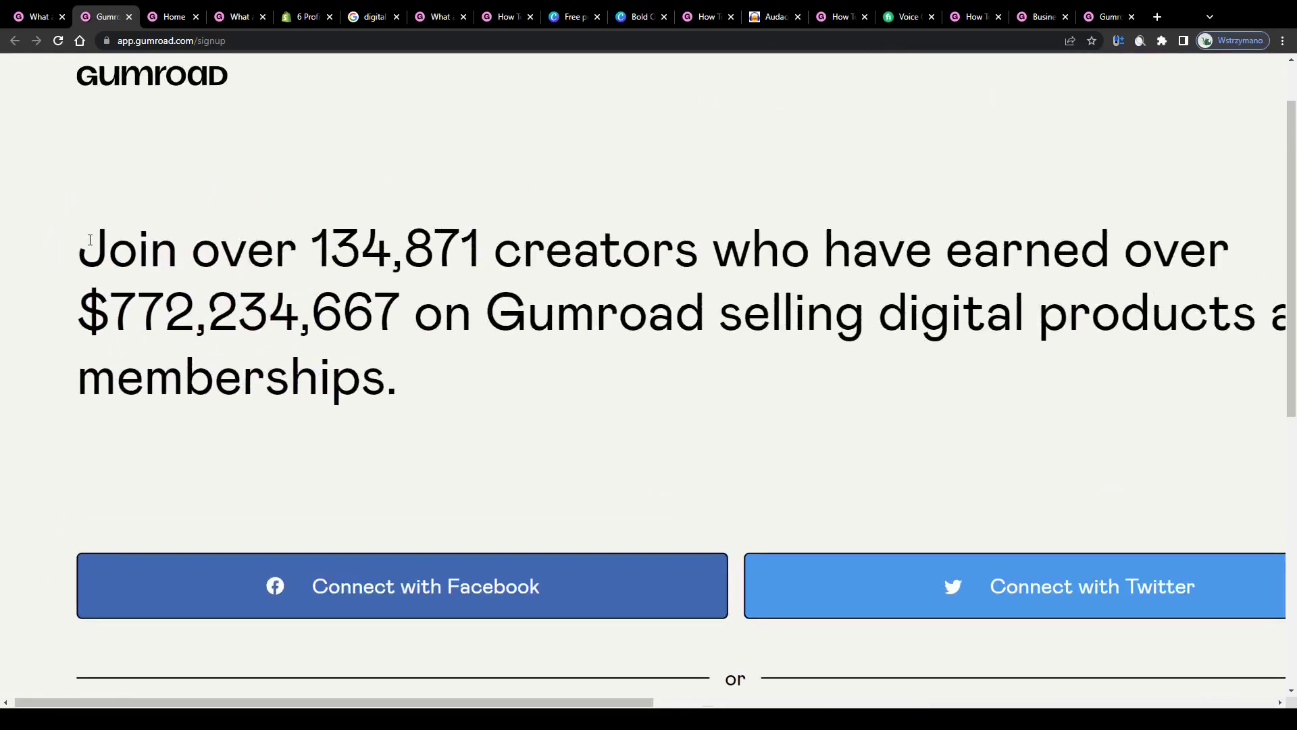
pyautogui.moveTo(80, 317); pyautogui.dragTo(378, 329)
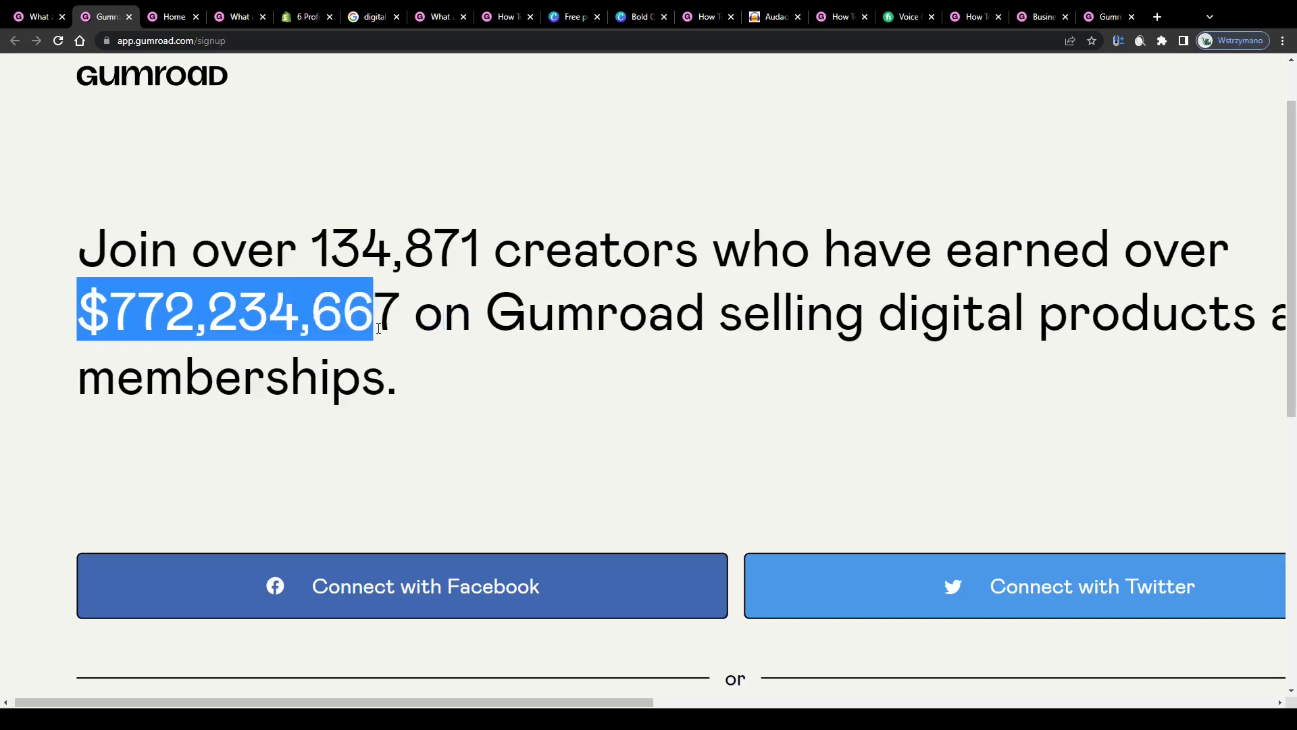
pyautogui.click(735, 365)
pyautogui.moveTo(724, 325); pyautogui.dragTo(481, 396)
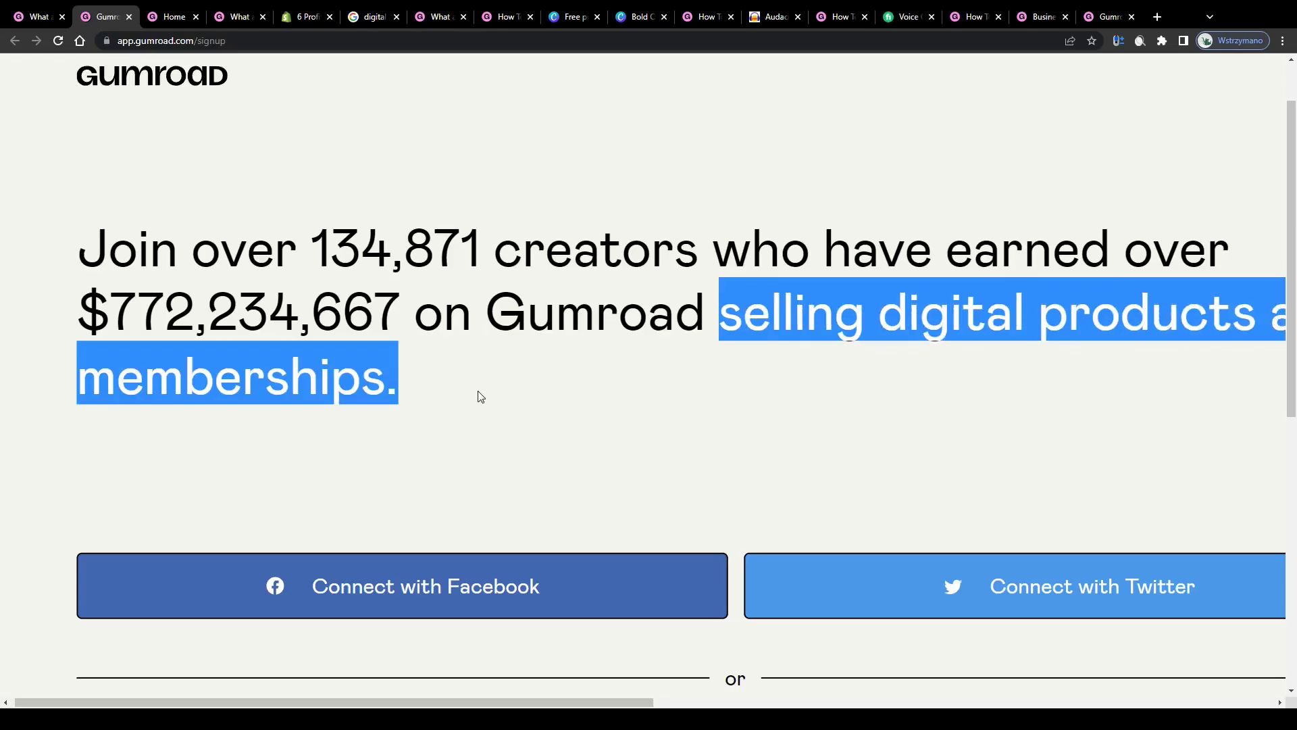
pyautogui.click(556, 397)
# Highlight the 134,871 creators count, reset the zoom, then zoom in again
pyautogui.moveTo(322, 255); pyautogui.dragTo(701, 254)
pyautogui.hotkey('ctrl', '0')
pyautogui.click(318, 287)
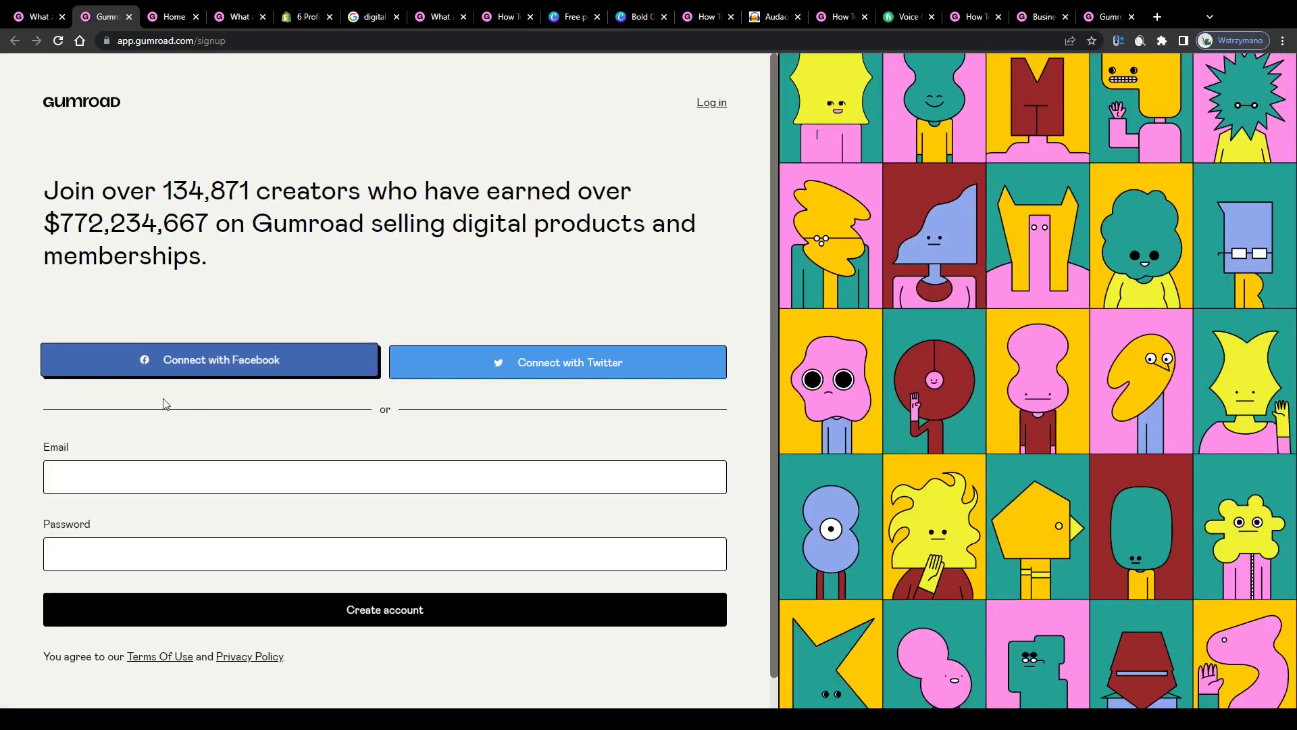
pyautogui.scroll(-1, 232, 439)
pyautogui.hotkey('ctrl', '+')
pyautogui.hotkey('ctrl', '+')
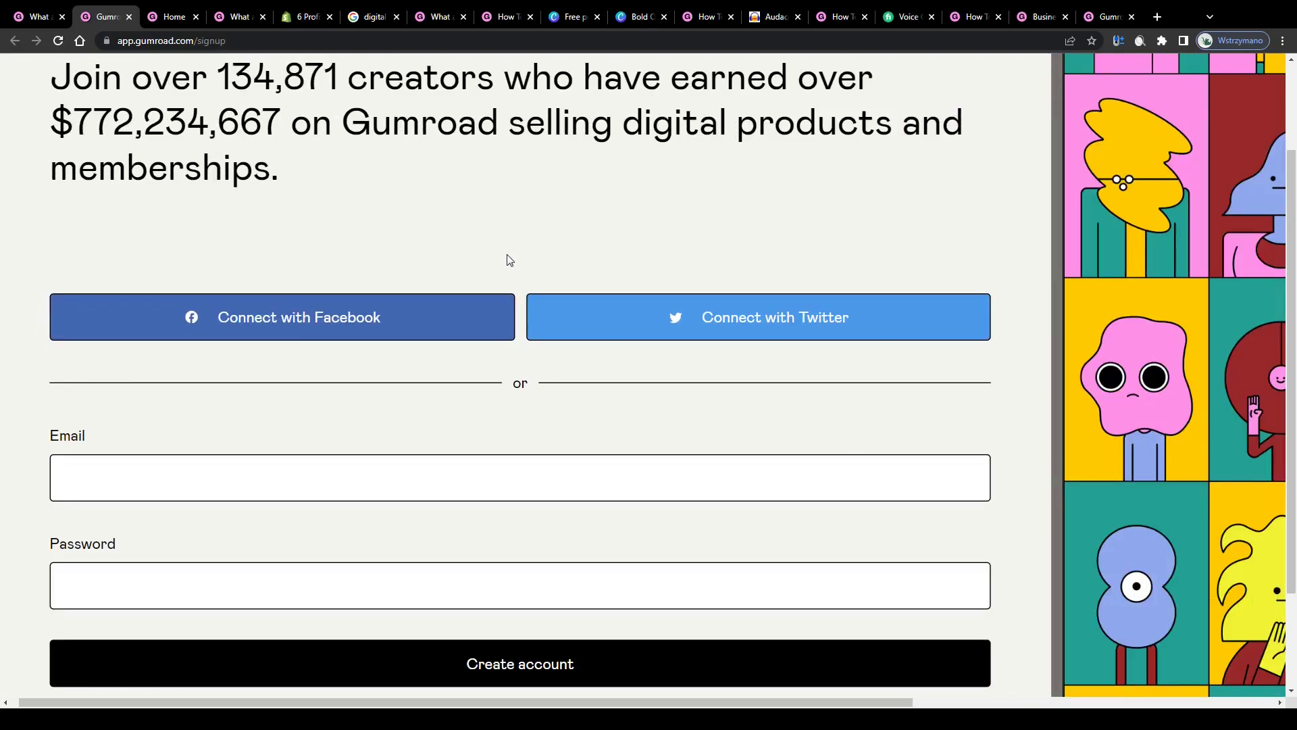
# On the zoomed dashboard, highlight the Welcome to Gumroad and Getting started headings
pyautogui.hotkey('ctrl', 'Tab')
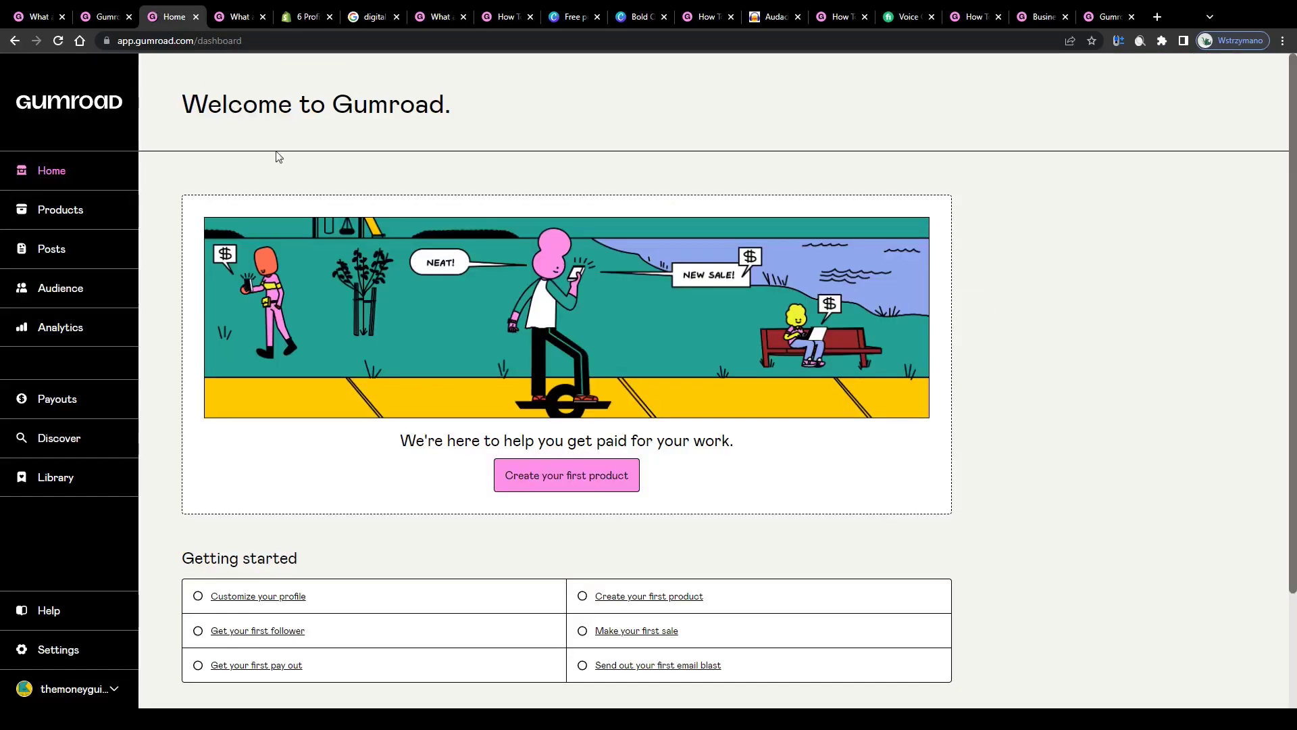
pyautogui.moveTo(181, 100)
pyautogui.mouseDown()
pyautogui.moveTo(463, 107)
pyautogui.moveTo(171, 108)
pyautogui.mouseUp()
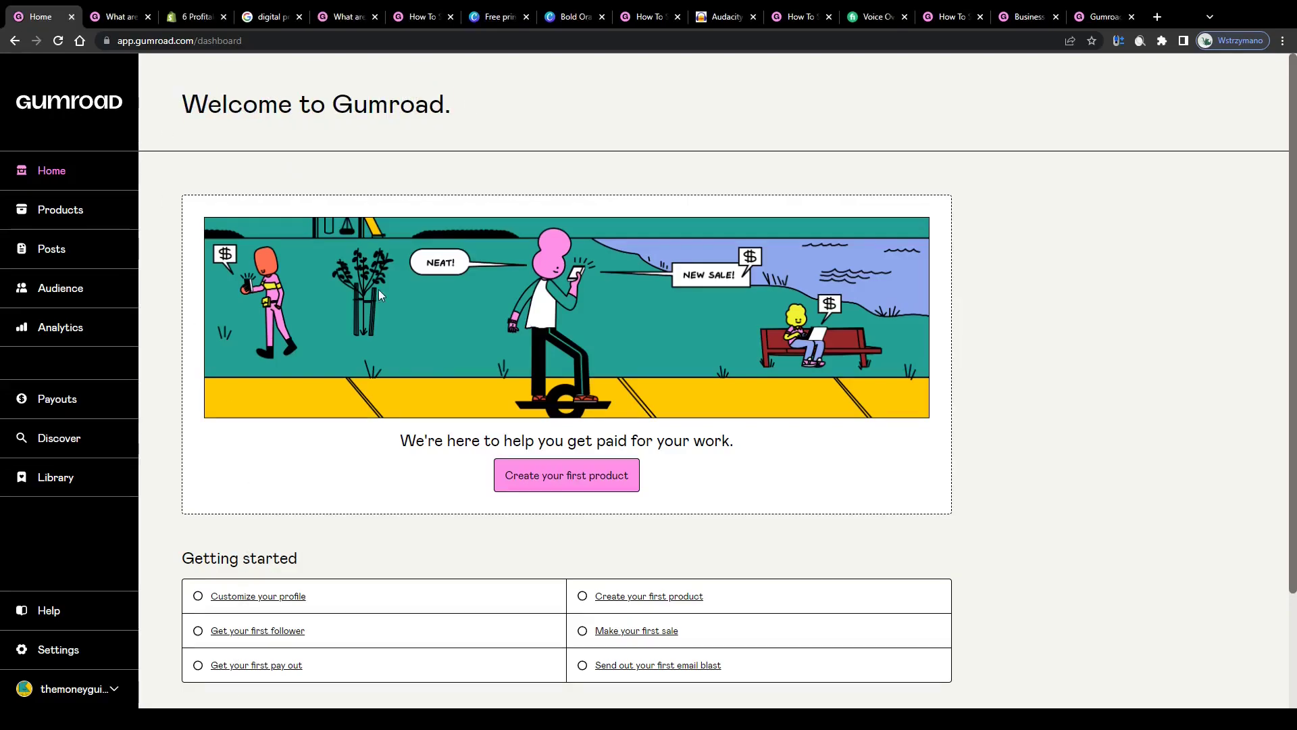
pyautogui.scroll(-2, 480, 323)
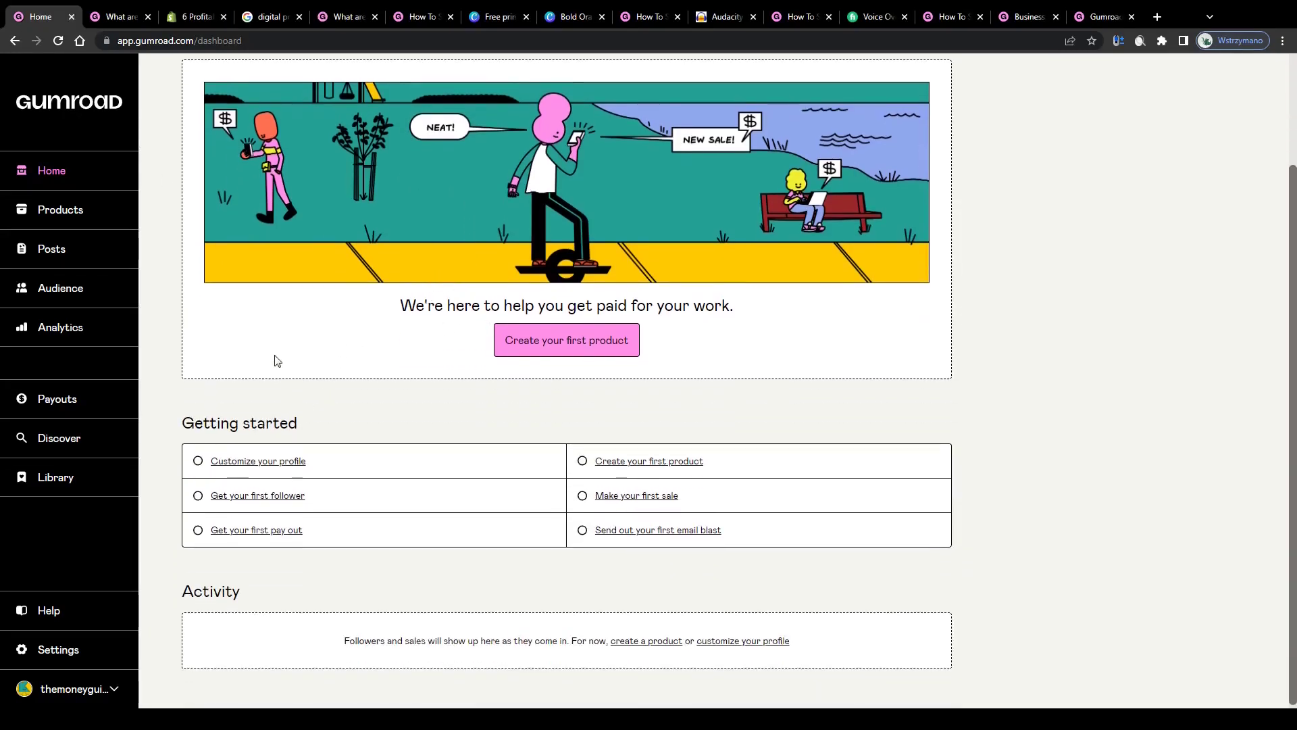
pyautogui.hotkey('ctrl', '+')
pyautogui.hotkey('ctrl', '+')
pyautogui.moveTo(137, 424)
pyautogui.mouseDown()
pyautogui.moveTo(325, 429)
pyautogui.moveTo(134, 423)
pyautogui.mouseUp()
pyautogui.scroll(-1, 260, 393)
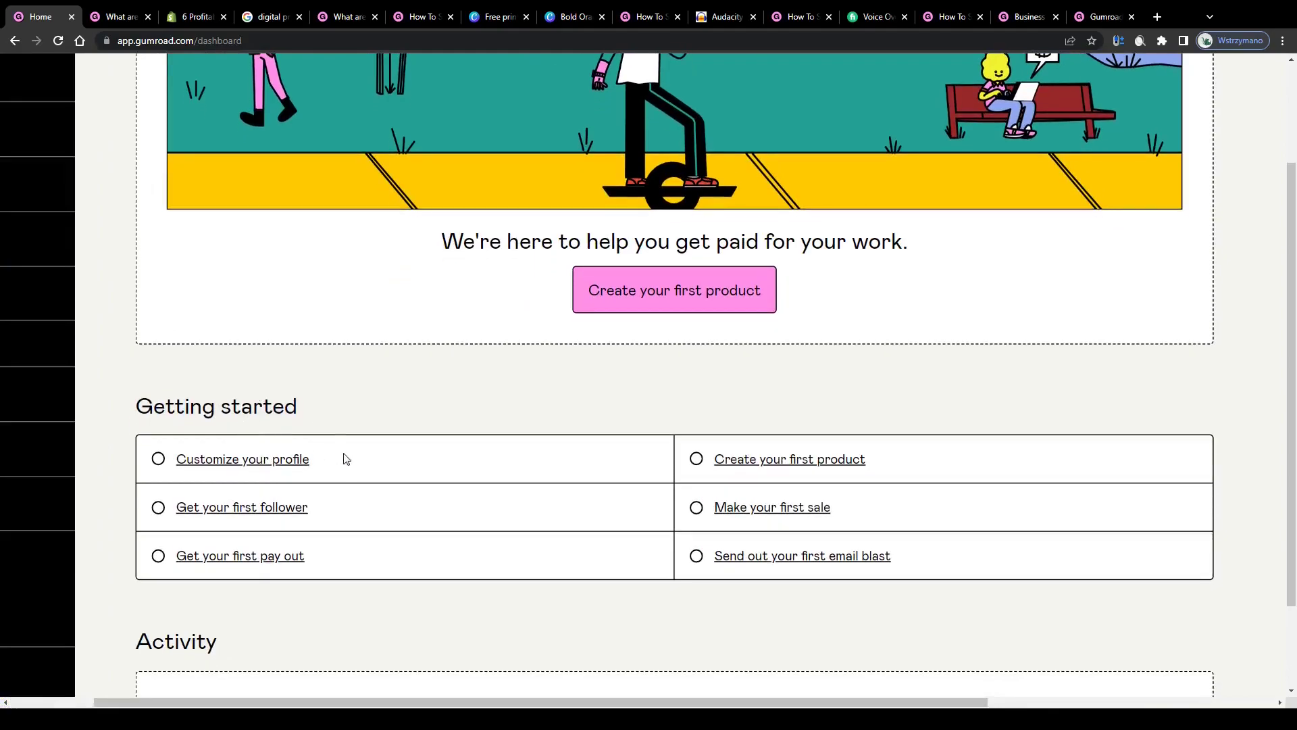
pyautogui.scroll(-2, 346, 460)
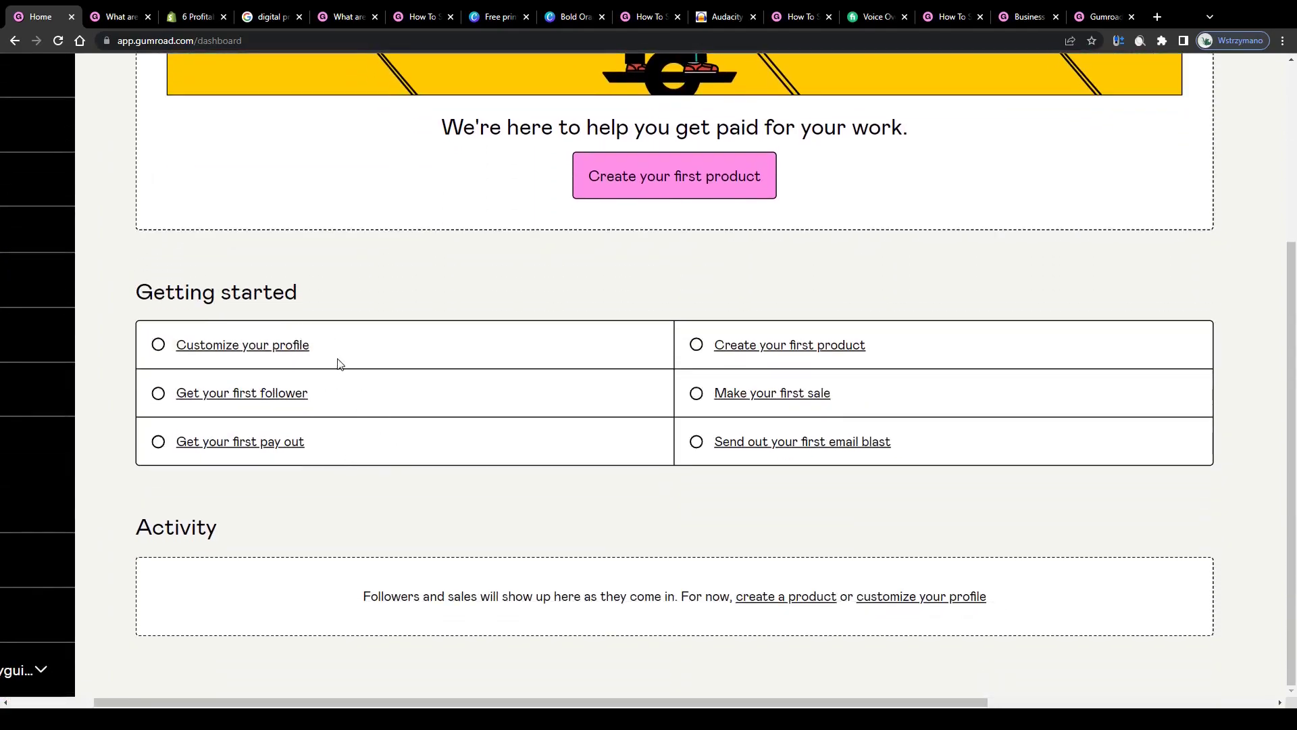
# Highlight each Getting started task, reset zoom, and open Customize your profile
pyautogui.moveTo(342, 351)
pyautogui.mouseDown()
pyautogui.moveTo(162, 353)
pyautogui.moveTo(318, 354)
pyautogui.mouseUp()
pyautogui.moveTo(924, 357); pyautogui.dragTo(688, 347)
pyautogui.moveTo(360, 398); pyautogui.dragTo(200, 397)
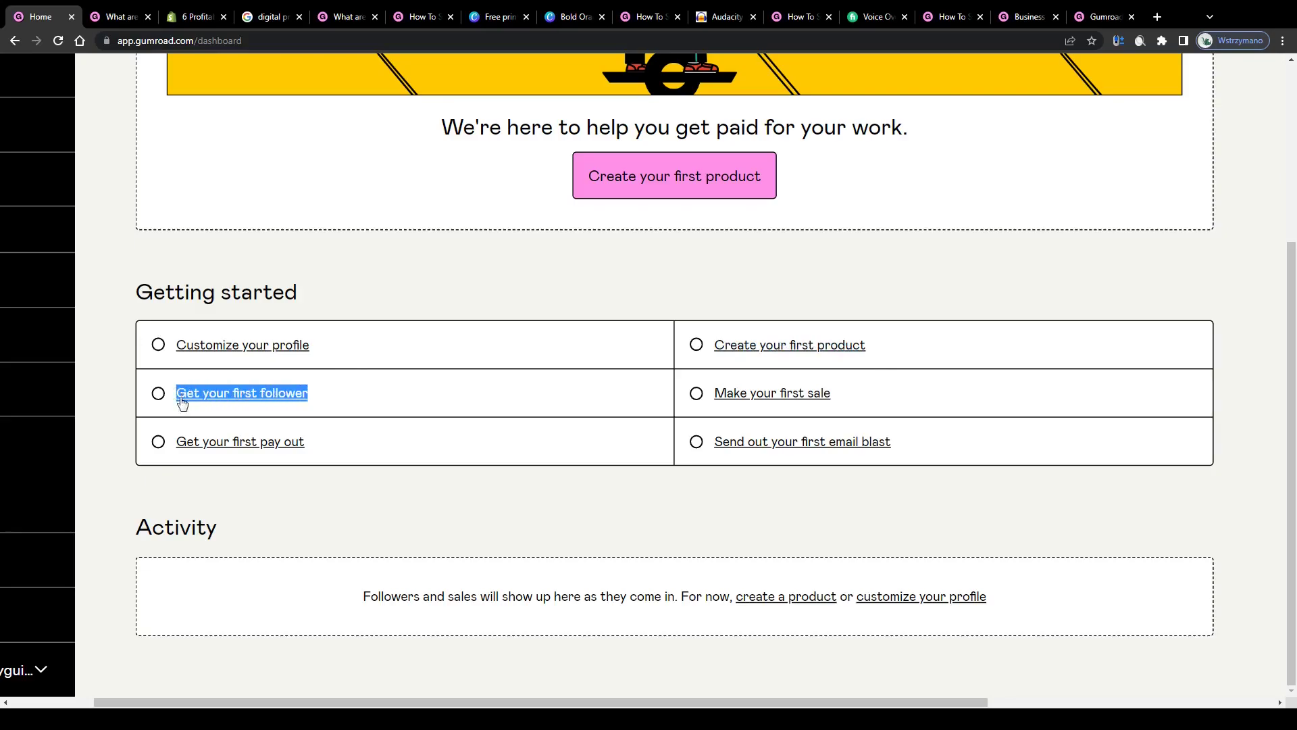
pyautogui.moveTo(895, 387); pyautogui.dragTo(721, 392)
pyautogui.moveTo(323, 441)
pyautogui.mouseDown()
pyautogui.moveTo(175, 442)
pyautogui.moveTo(315, 447)
pyautogui.mouseUp()
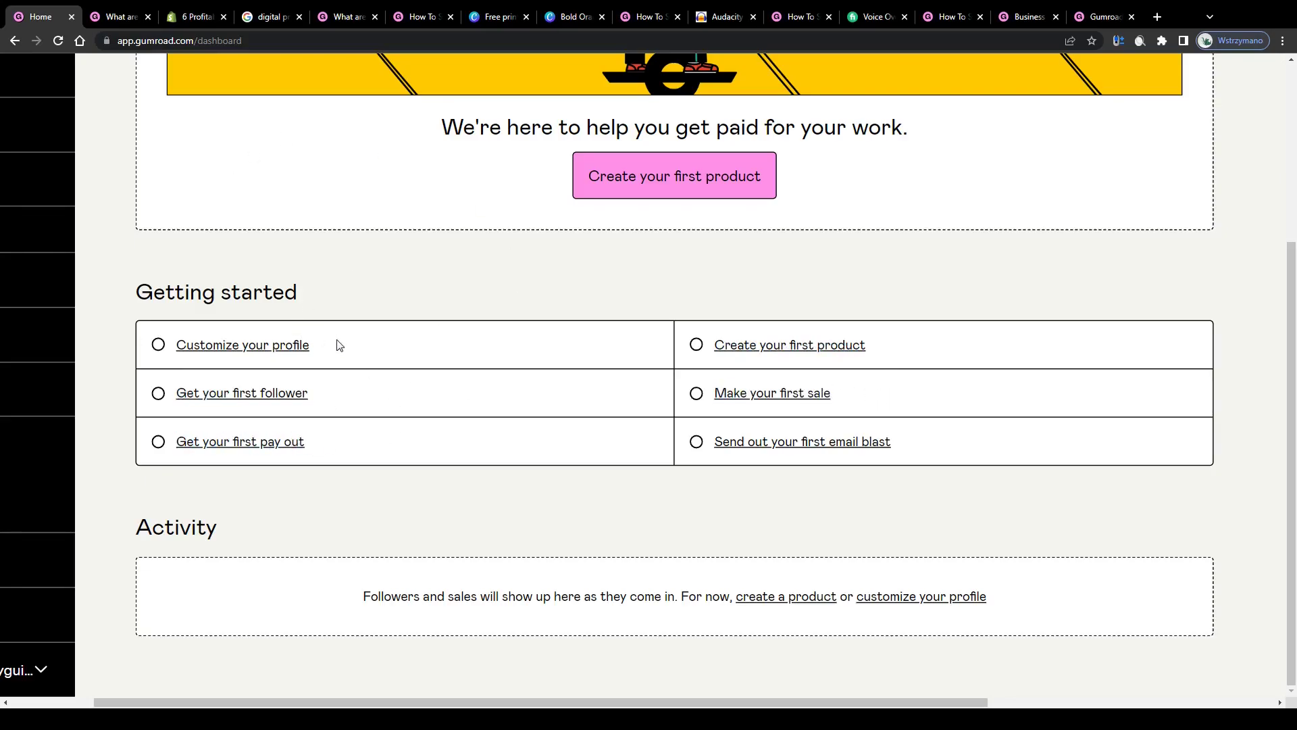
pyautogui.moveTo(340, 345); pyautogui.dragTo(163, 358)
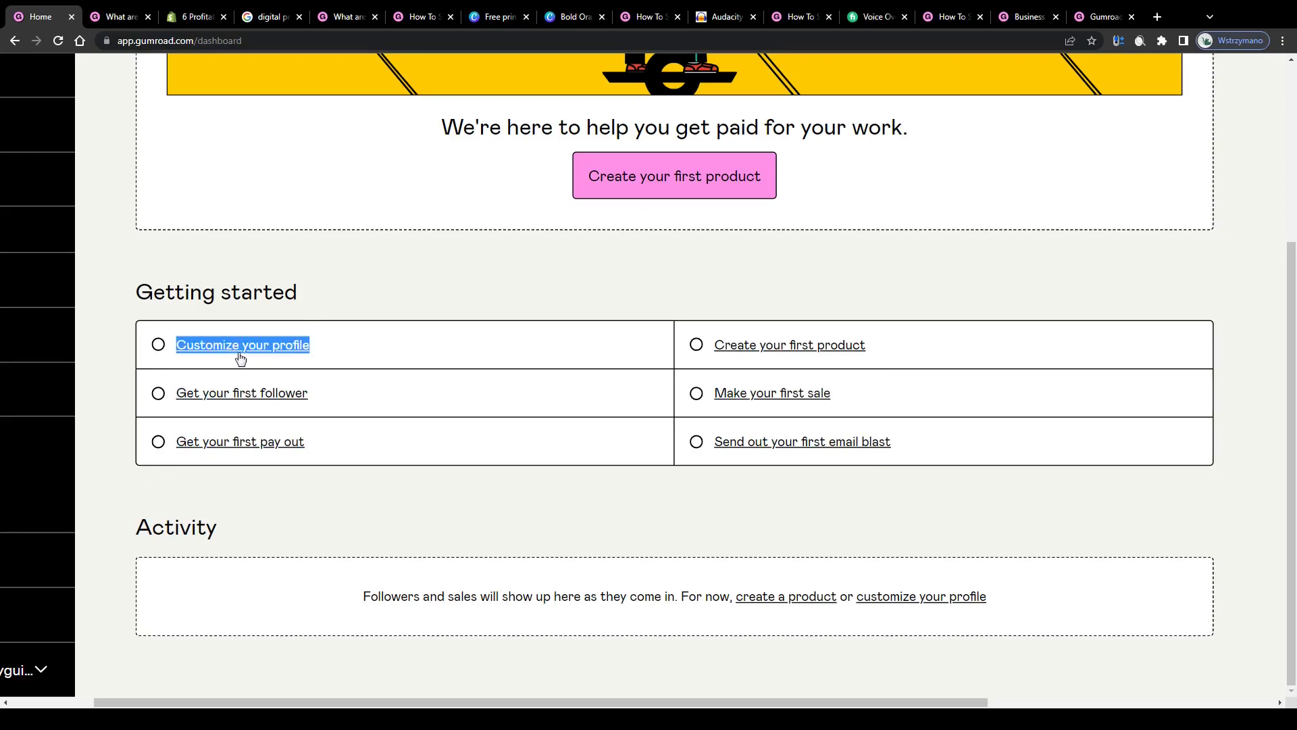
pyautogui.hotkey('ctrl', '-')
pyautogui.hotkey('ctrl', '-')
pyautogui.click(263, 460)
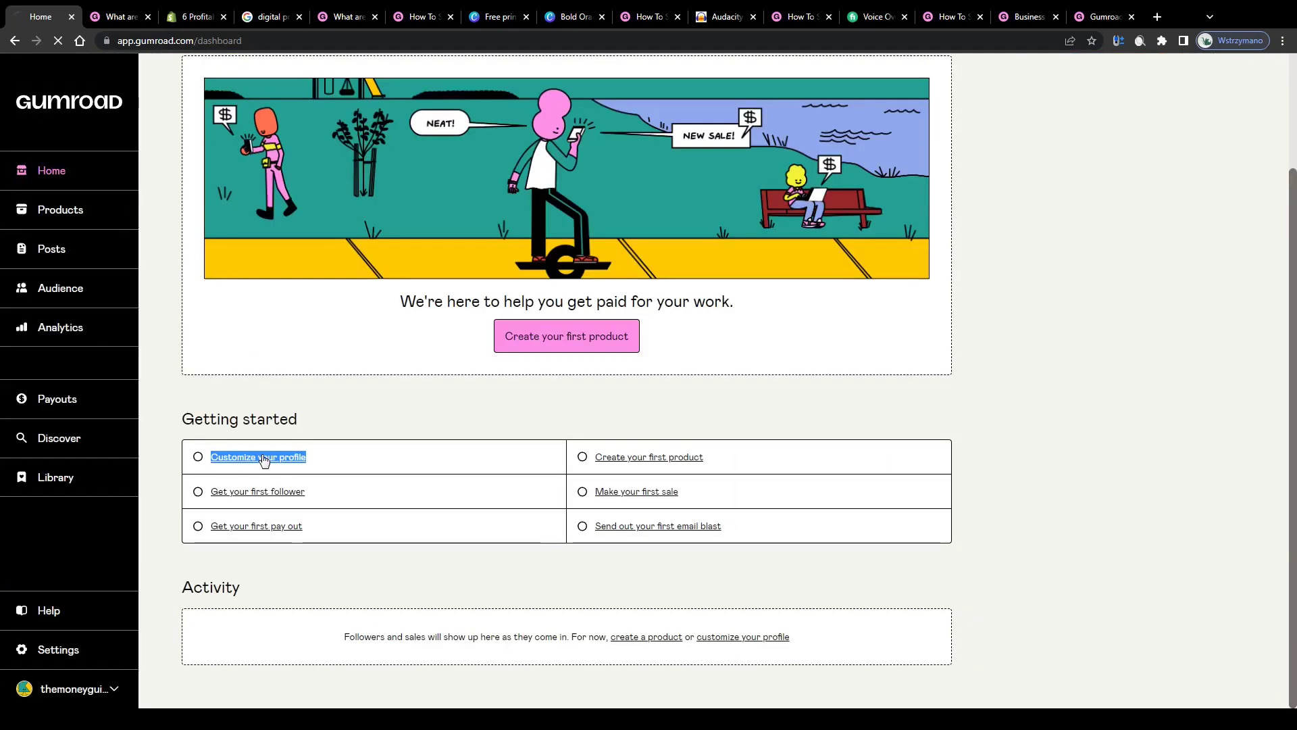
# Go back from Profile settings and highlight the completed Create your first product task
pyautogui.scroll(-10, 268, 260)
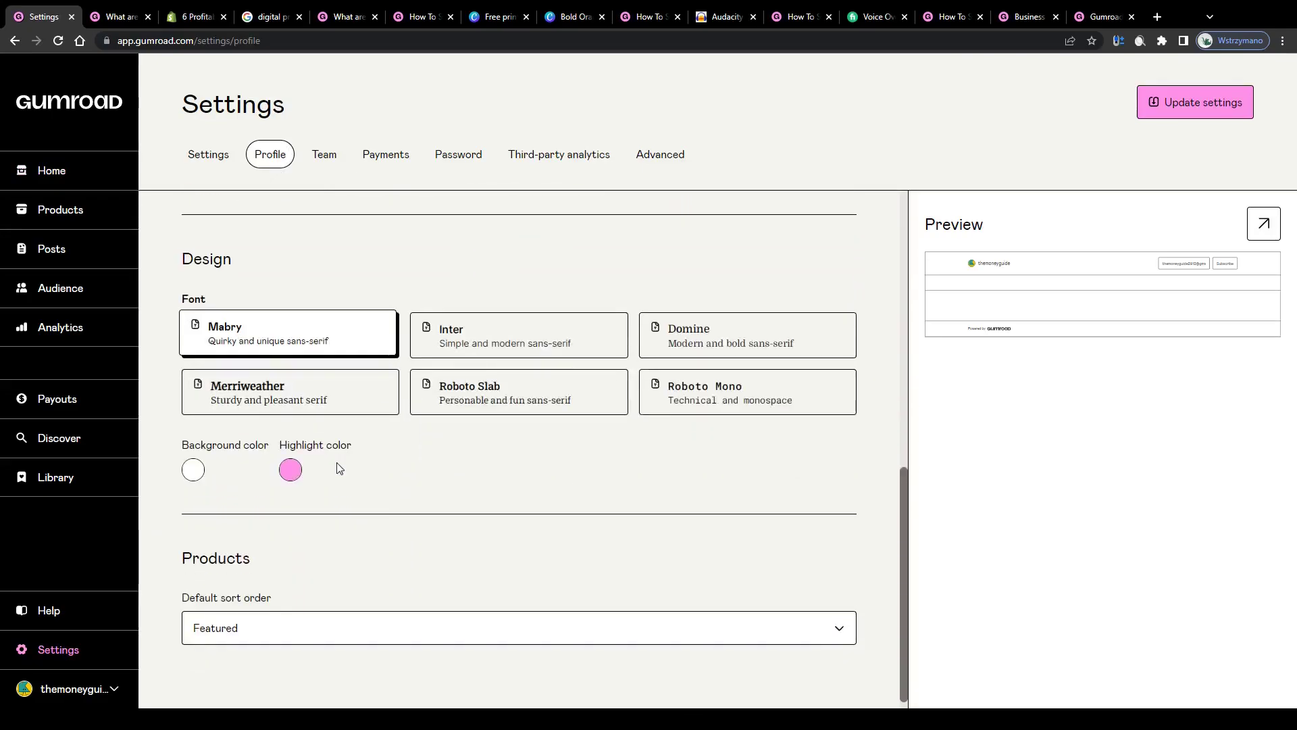
pyautogui.scroll(10, 336, 465)
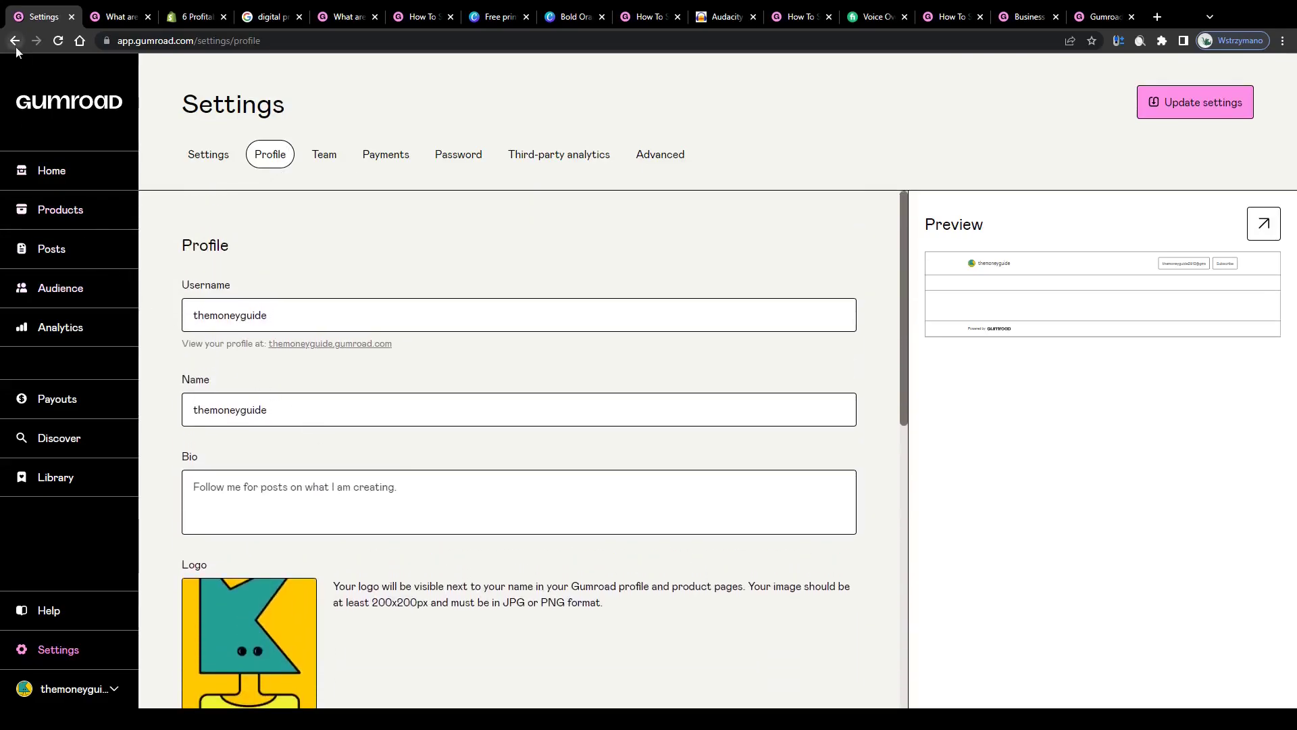
pyautogui.click(14, 41)
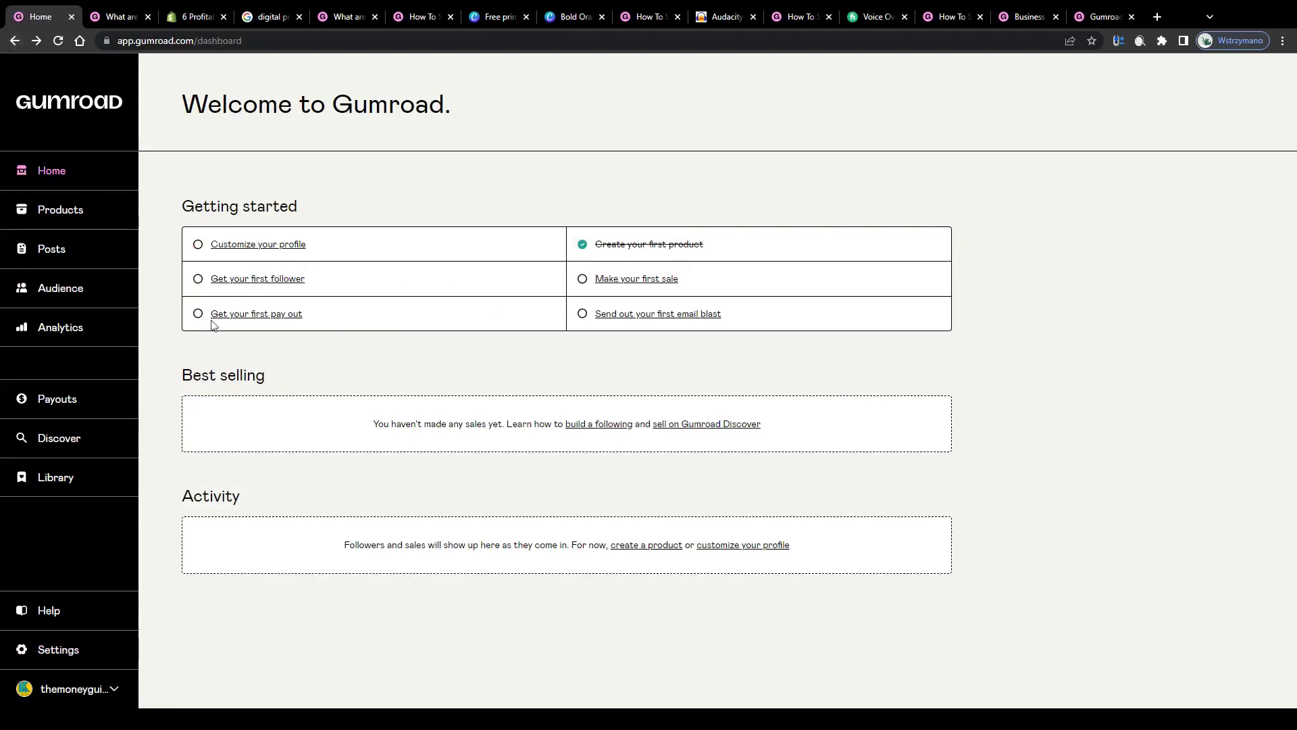
pyautogui.scroll(5, 676, 213)
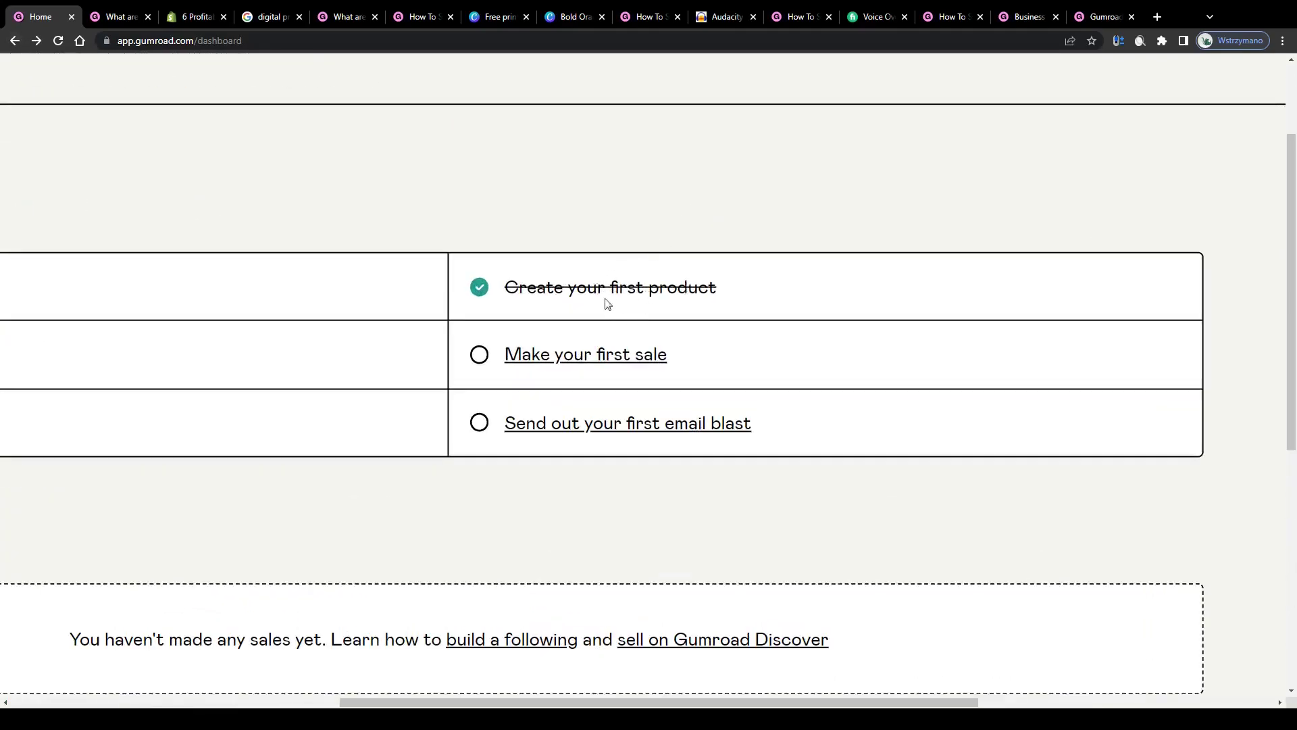
pyautogui.moveTo(719, 290); pyautogui.dragTo(597, 288)
pyautogui.click(592, 247)
pyautogui.scroll(-5, 507, 288)
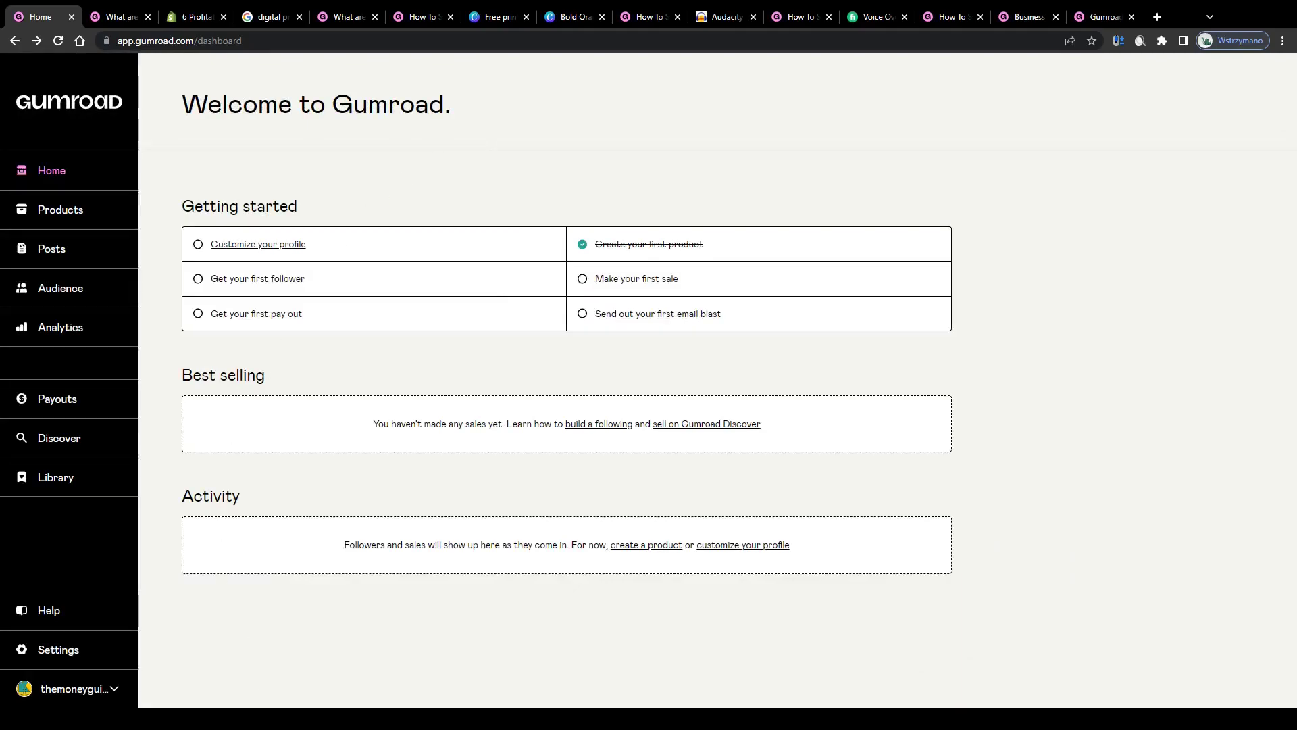
# Go forward to the Products page and highlight its Products heading
pyautogui.hotkey('alt', 'Right')
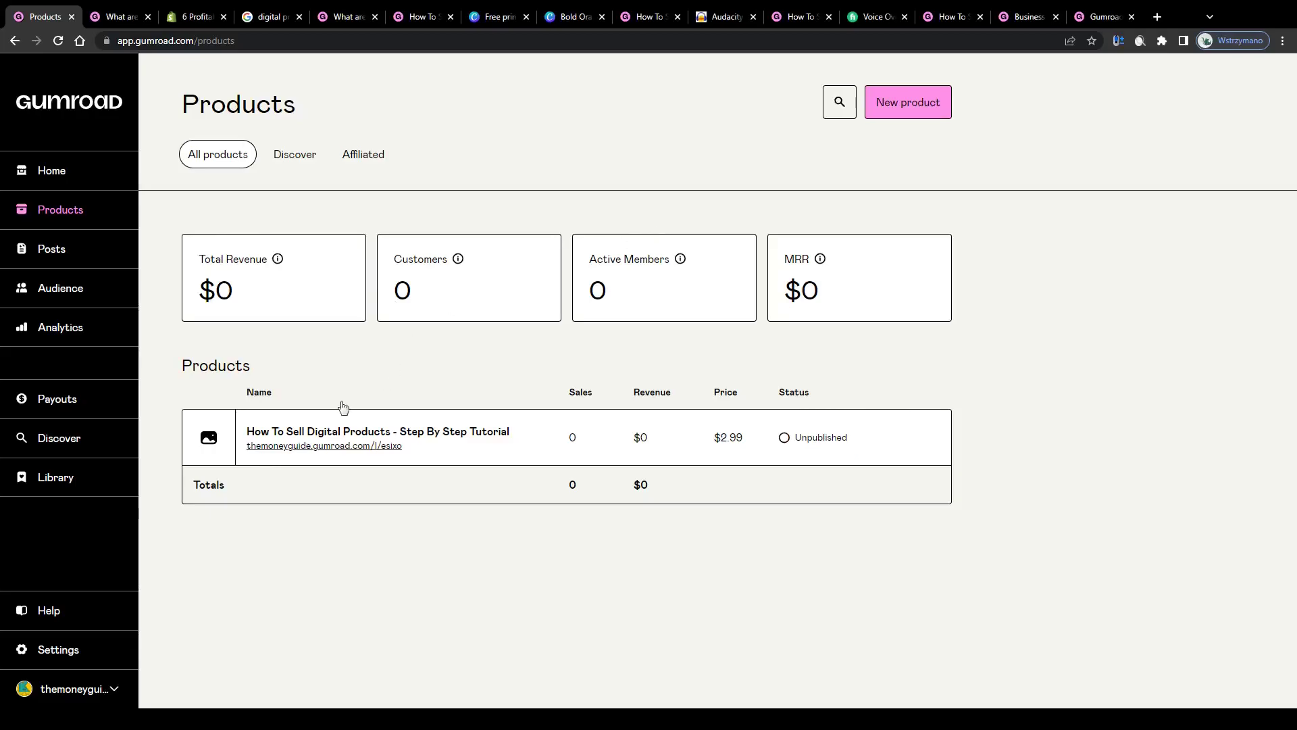
pyautogui.scroll(5, 342, 418)
pyautogui.moveTo(152, 316)
pyautogui.mouseDown()
pyautogui.moveTo(311, 313)
pyautogui.moveTo(150, 307)
pyautogui.mouseUp()
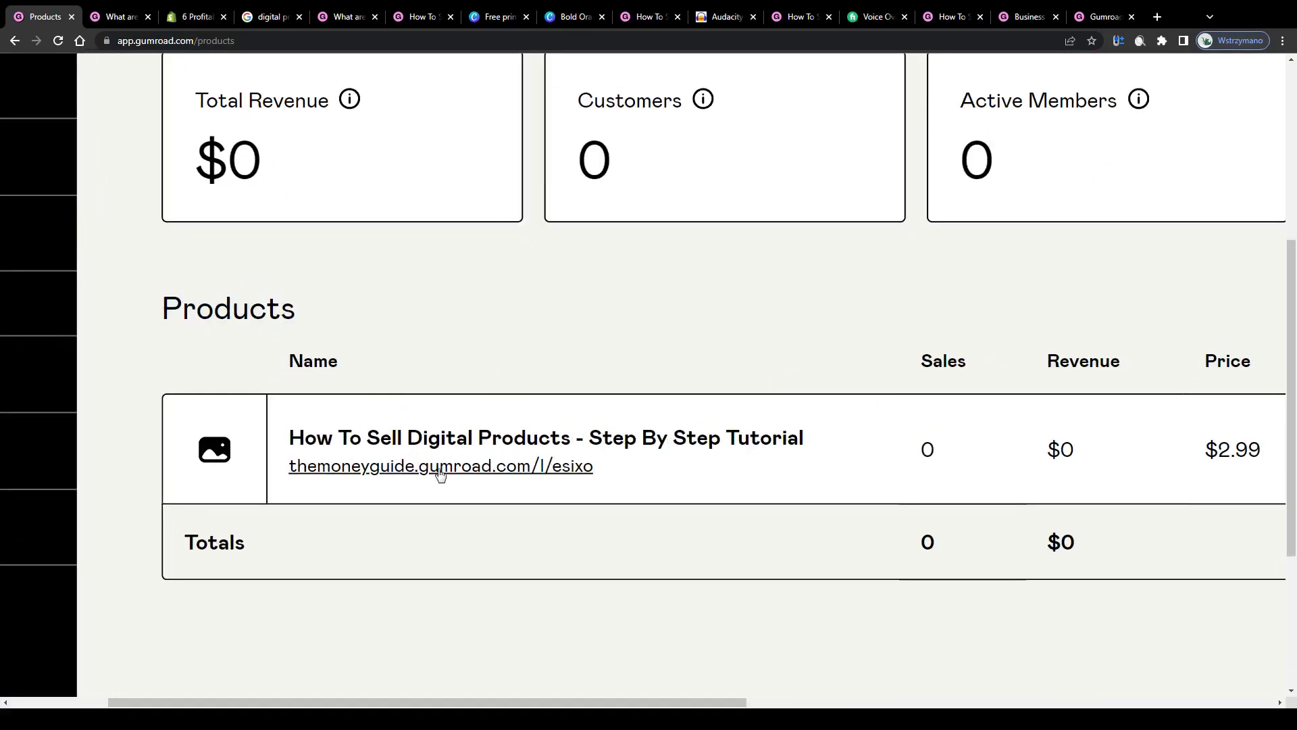
pyautogui.scroll(-5, 440, 475)
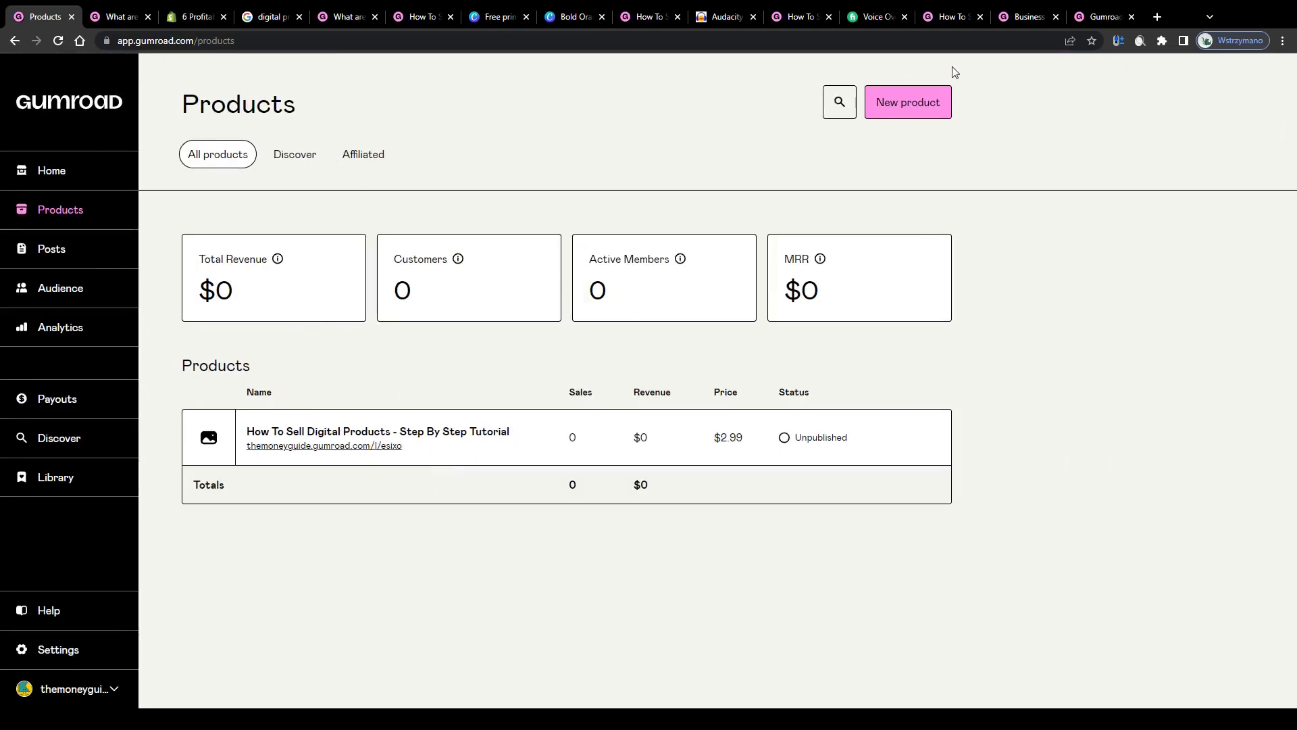
pyautogui.scroll(5, 962, 80)
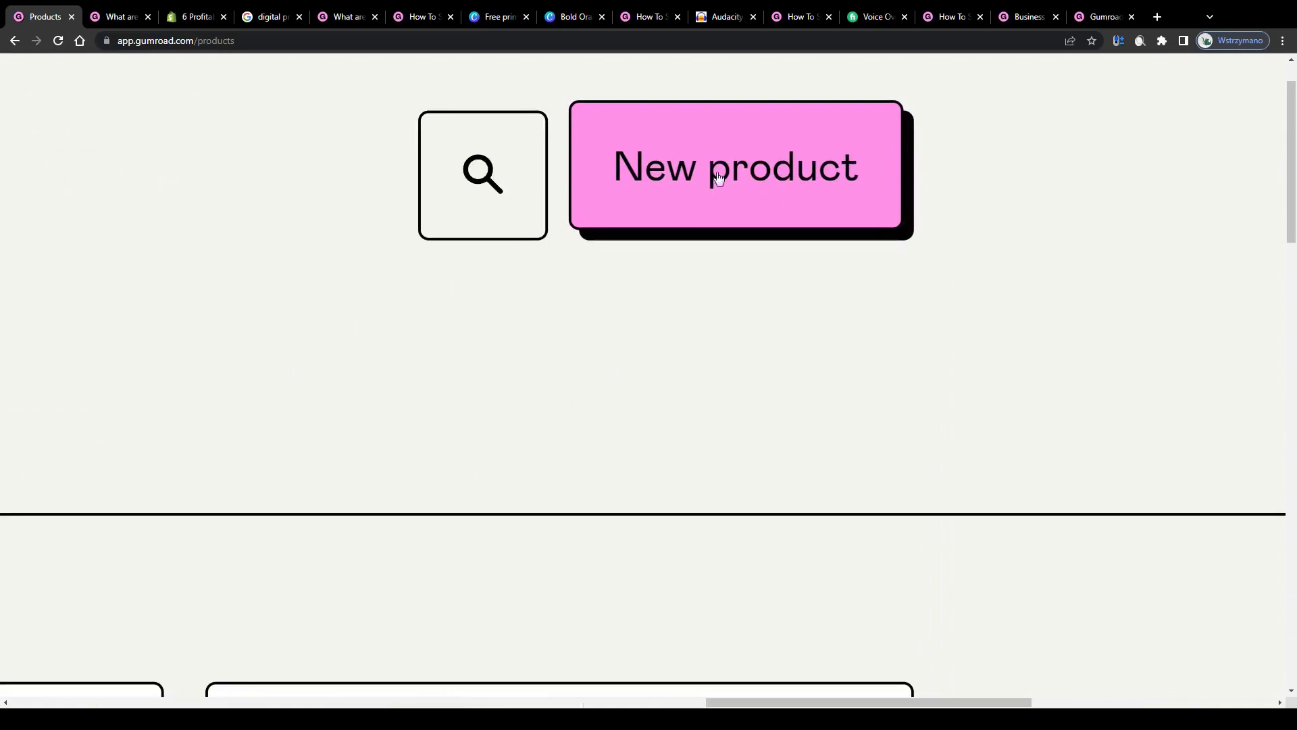
# Start a new product and paste the tutorial title as its name
pyautogui.click(687, 179)
pyautogui.scroll(4, 593, 348)
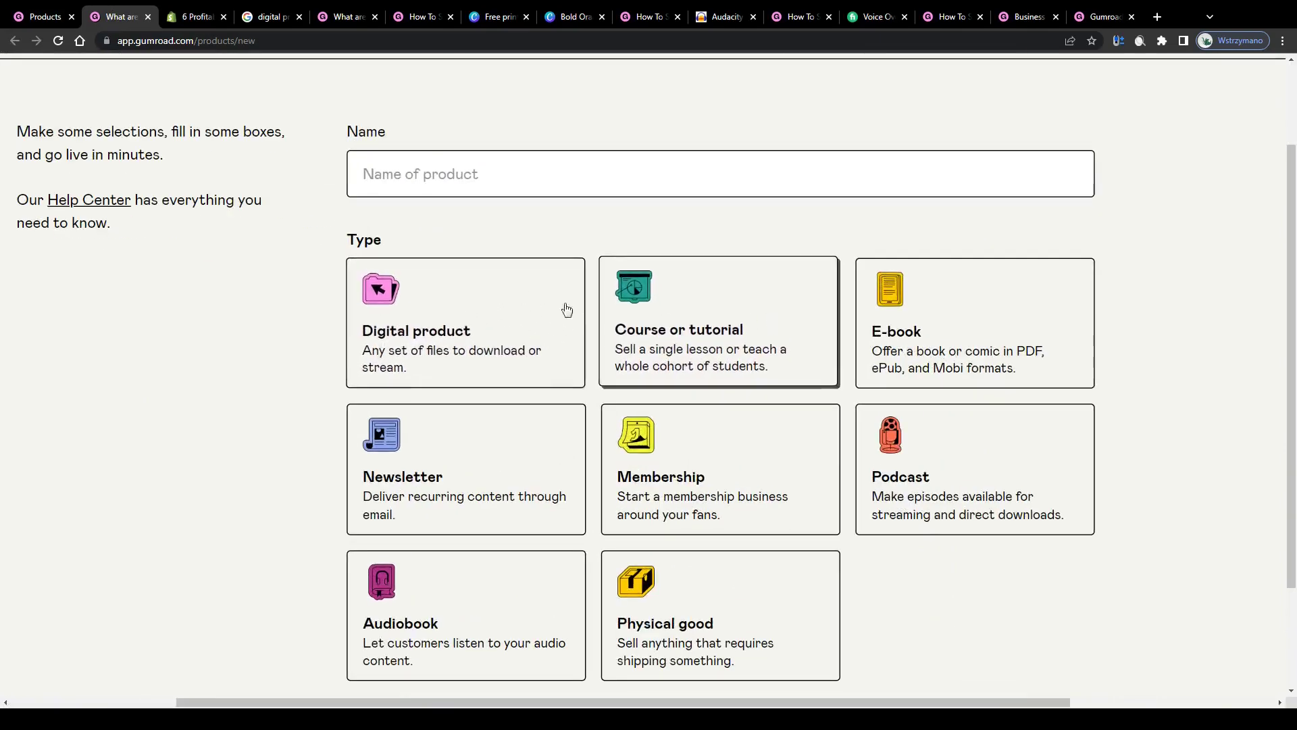
pyautogui.click(440, 177)
pyautogui.write('How To Sell Digital Products - Step By Step Tutorial')
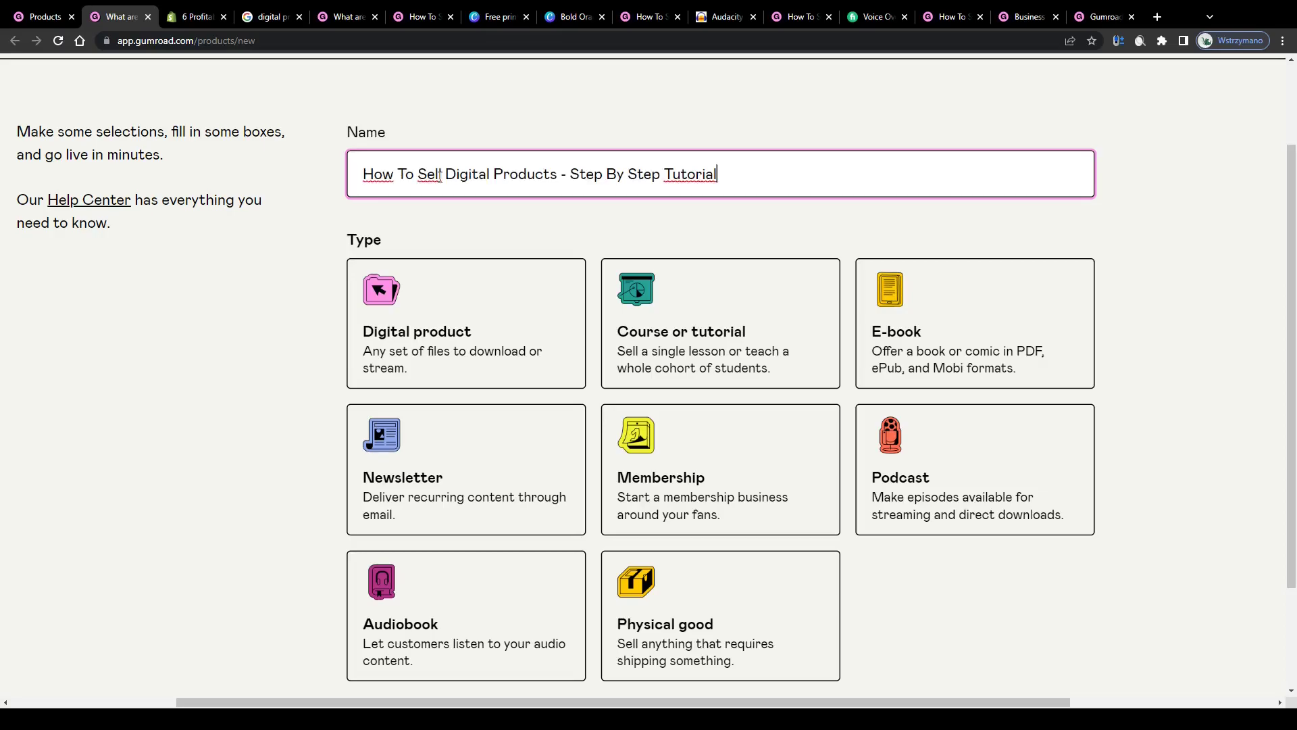
pyautogui.scroll(2, 464, 99)
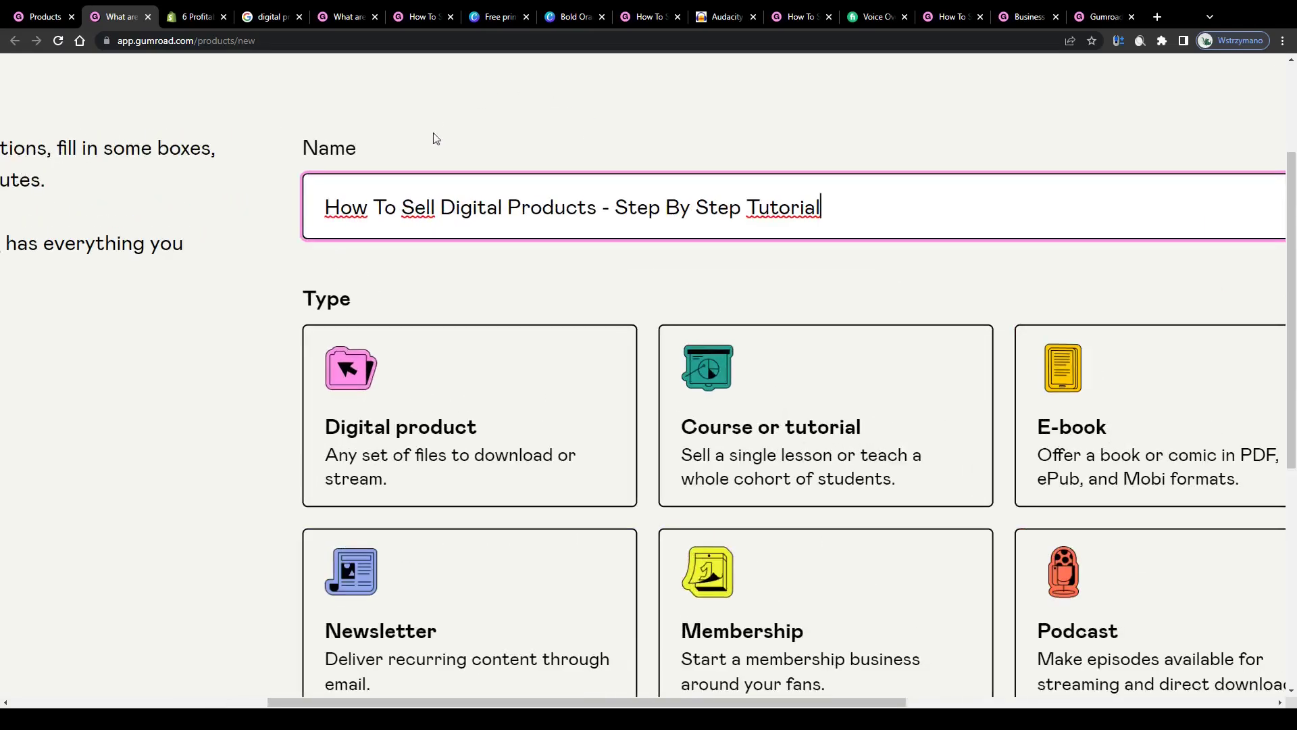
pyautogui.moveTo(326, 207); pyautogui.dragTo(836, 211)
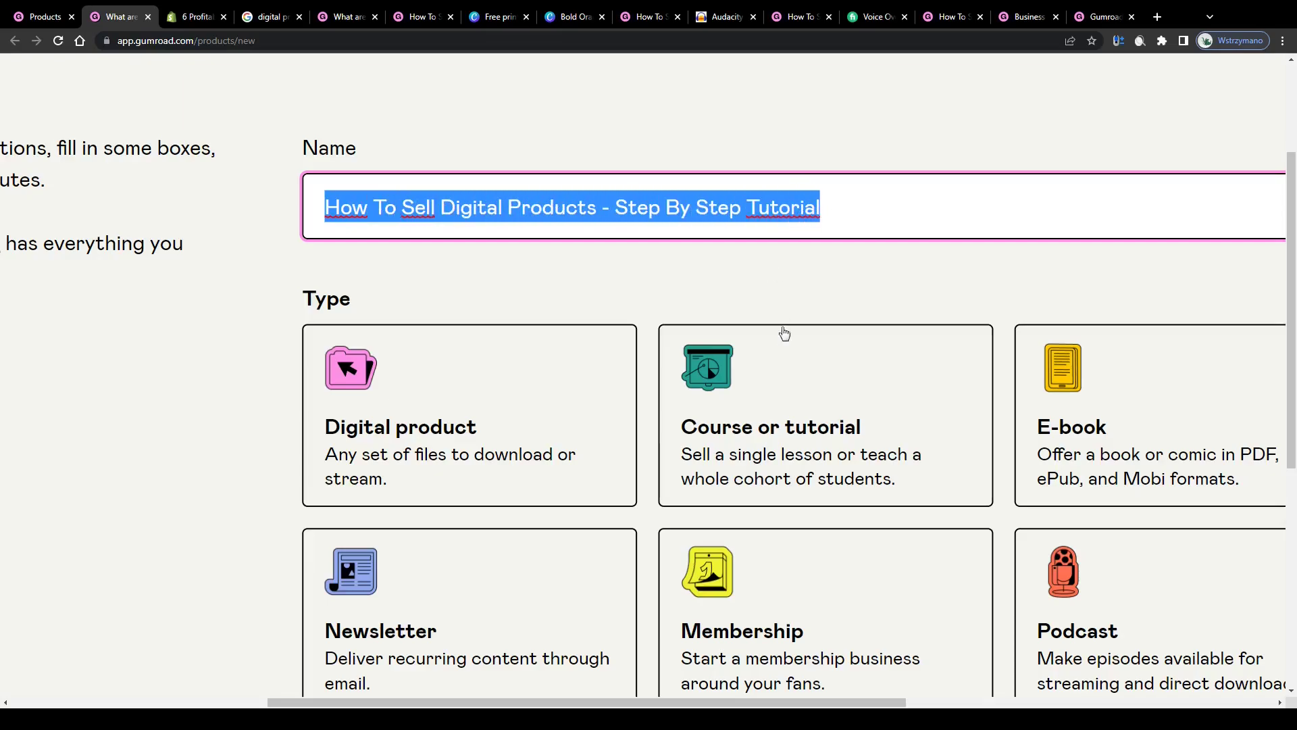
# Review the product type cards and highlight the 2.99 price, zooming to see the whole form
pyautogui.scroll(-5, 1091, 412)
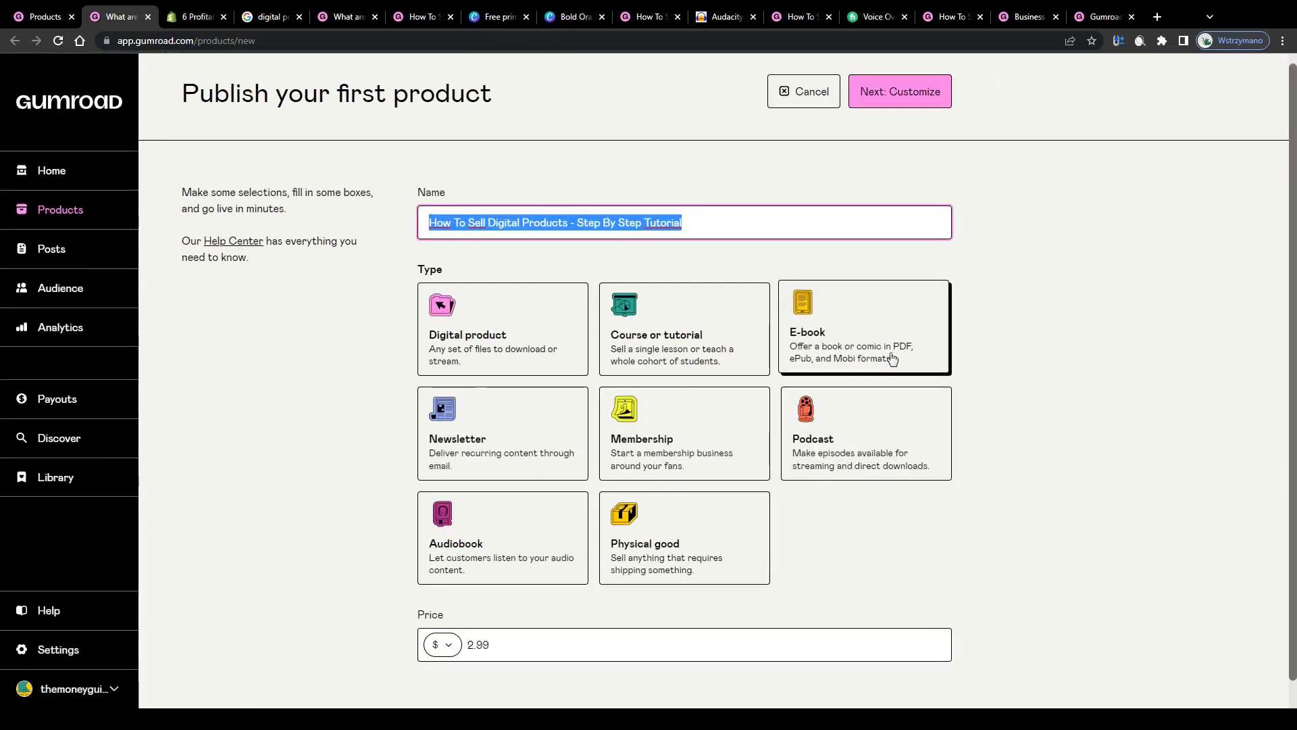
pyautogui.scroll(-1, 503, 622)
pyautogui.scroll(3, 502, 622)
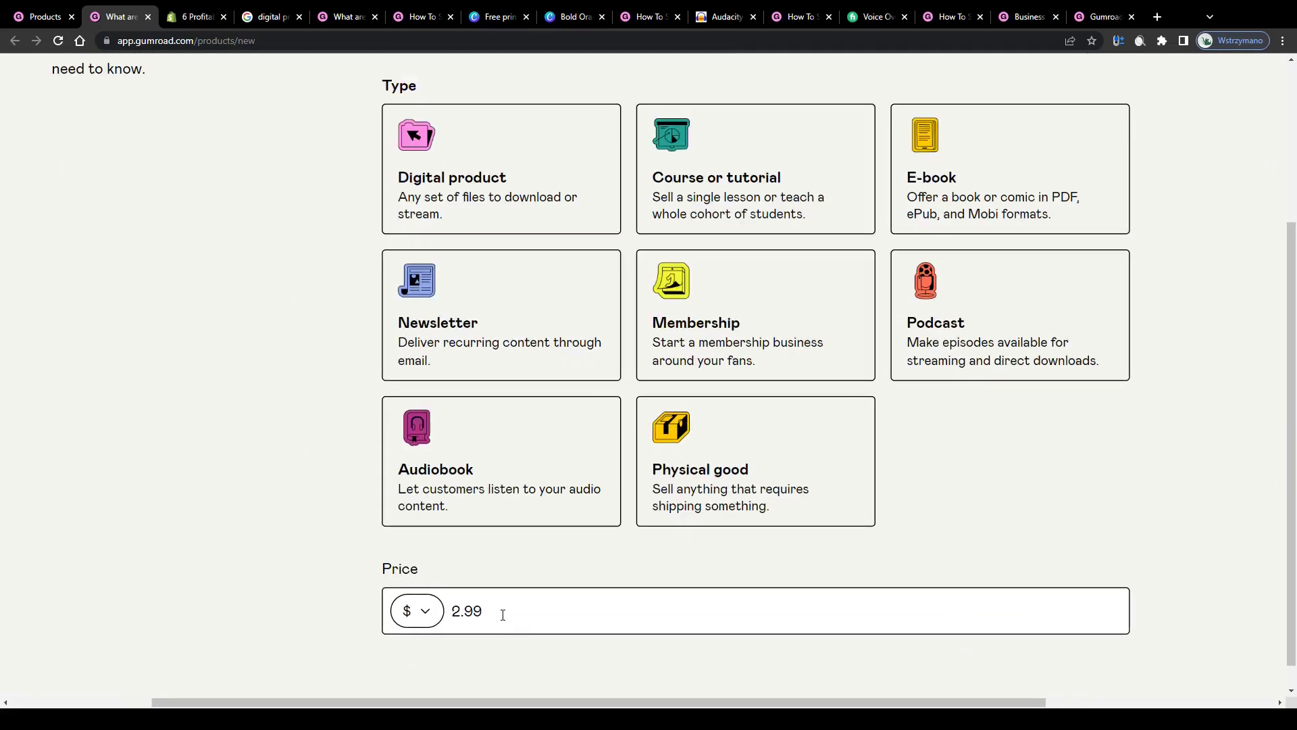
pyautogui.moveTo(503, 614)
pyautogui.mouseDown()
pyautogui.moveTo(446, 611)
pyautogui.moveTo(483, 603)
pyautogui.mouseUp()
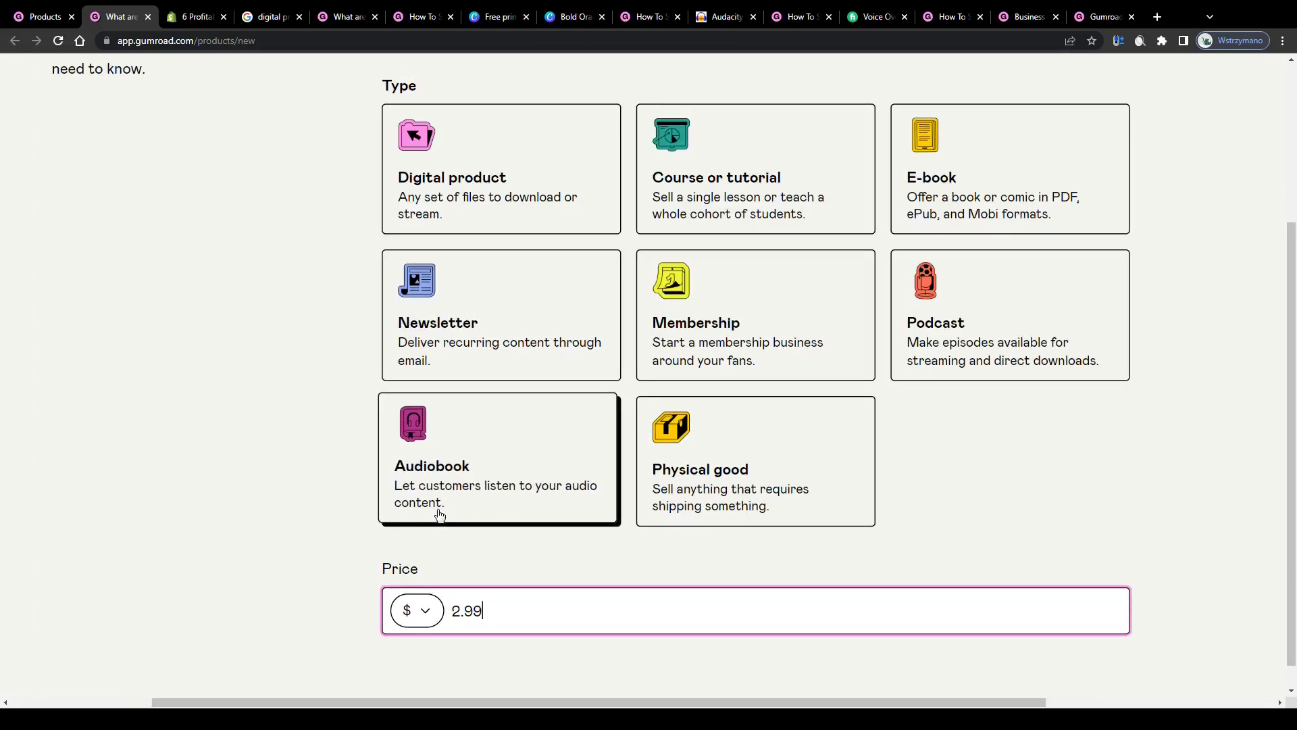
pyautogui.scroll(1, 963, 177)
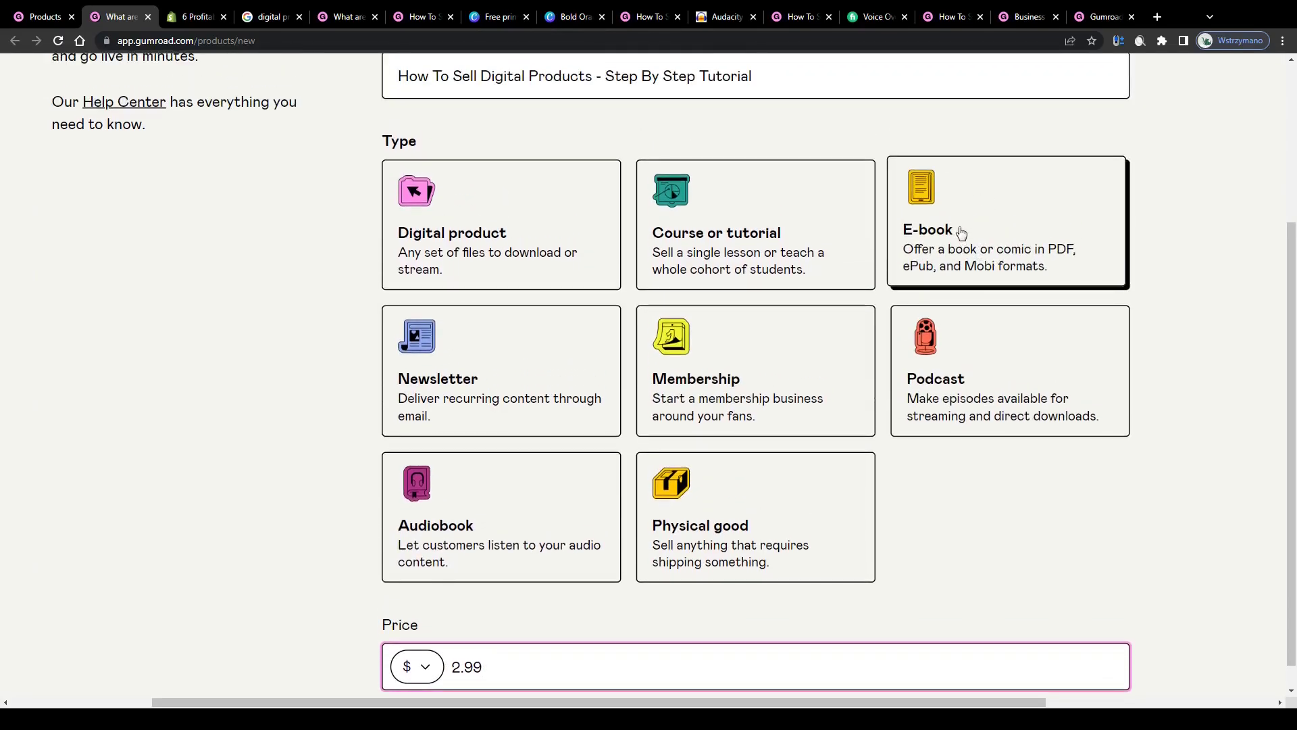
pyautogui.hotkey('ctrl', '-')
pyautogui.hotkey('ctrl', '-')
pyautogui.hotkey('ctrl', '-')
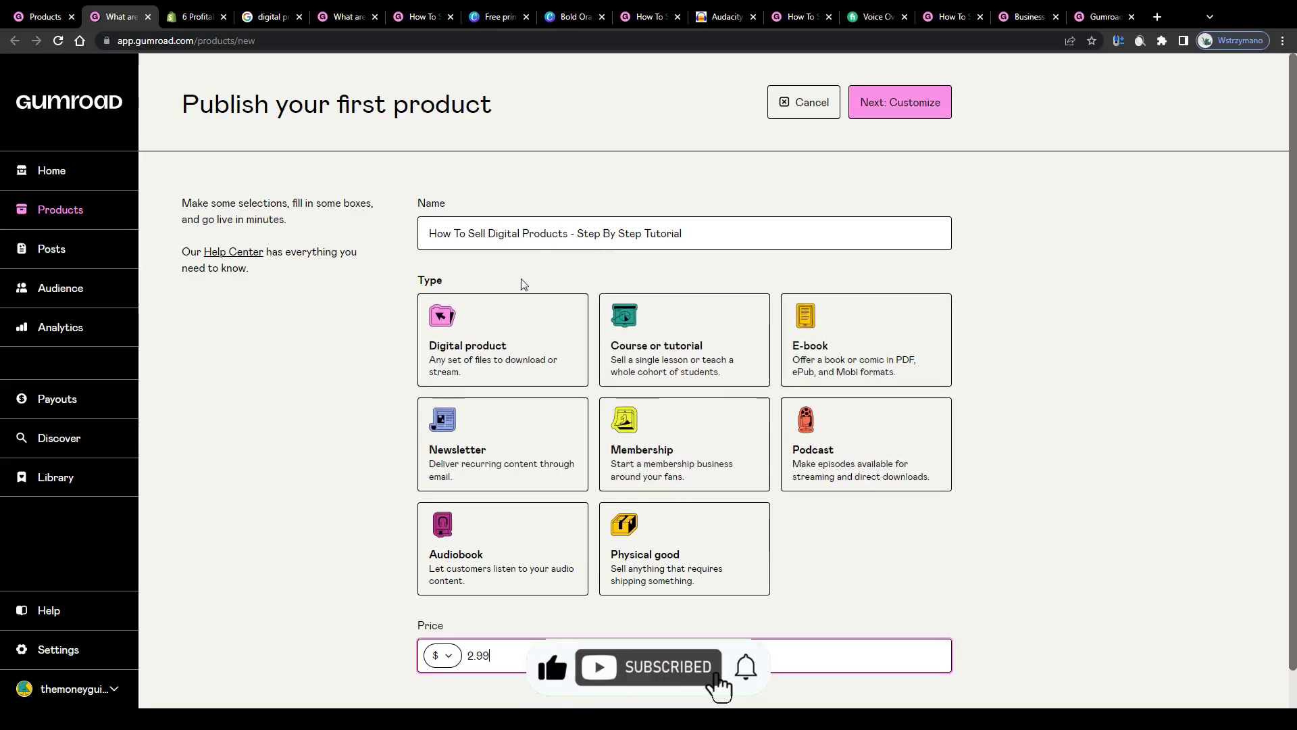
pyautogui.hotkey('ctrl', '+')
pyautogui.hotkey('ctrl', '+')
pyautogui.hotkey('ctrl', '+')
pyautogui.scroll(1, 504, 675)
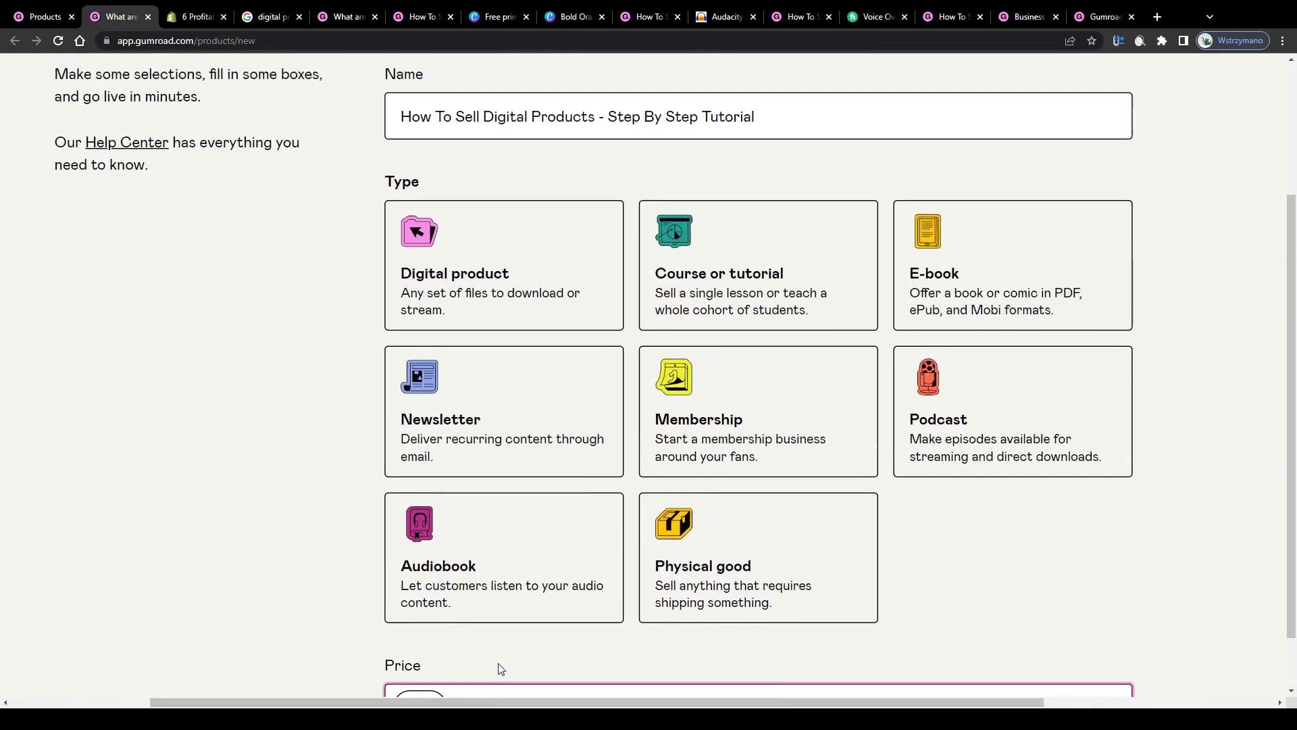
pyautogui.scroll(-1, 500, 668)
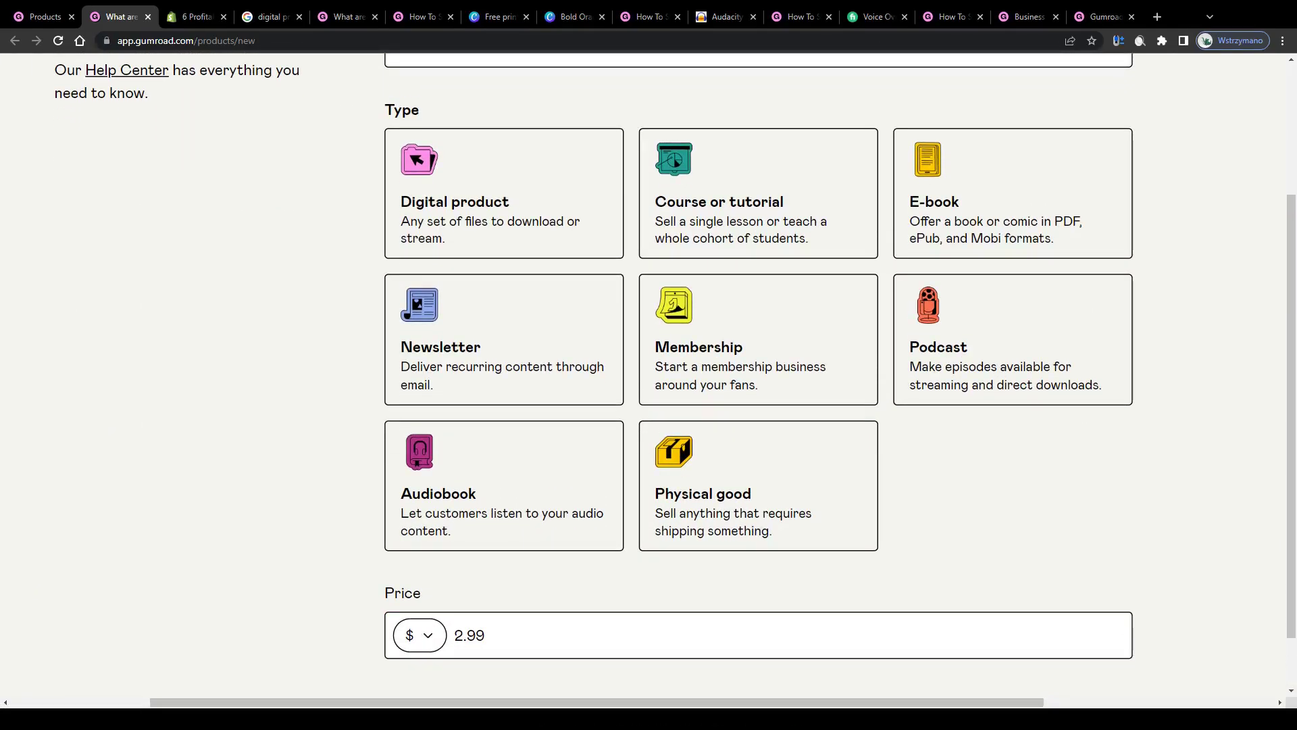
pyautogui.hotkey('ctrl', '0')
pyautogui.scroll(1, 946, 378)
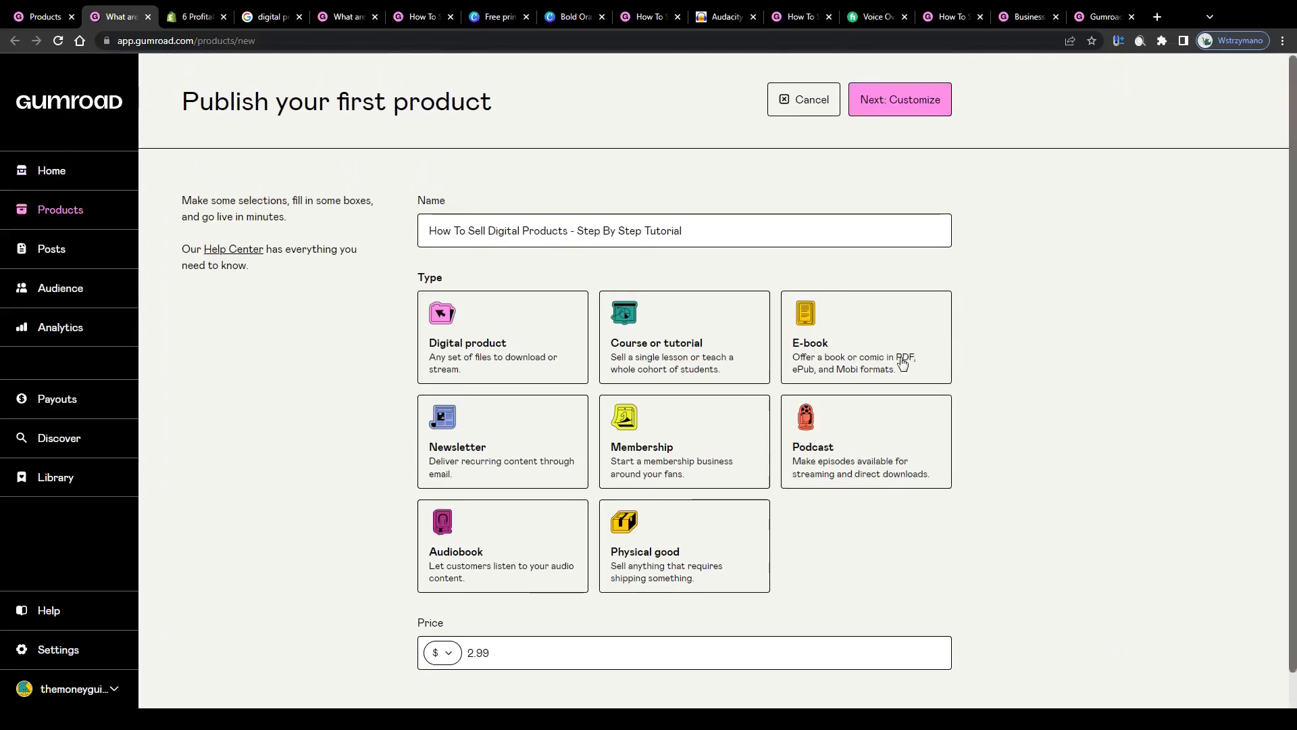
pyautogui.click(571, 369)
# In the Shopify article, highlight the 6 best digital products heading and list
pyautogui.hotkey('ctrl', 'Tab')
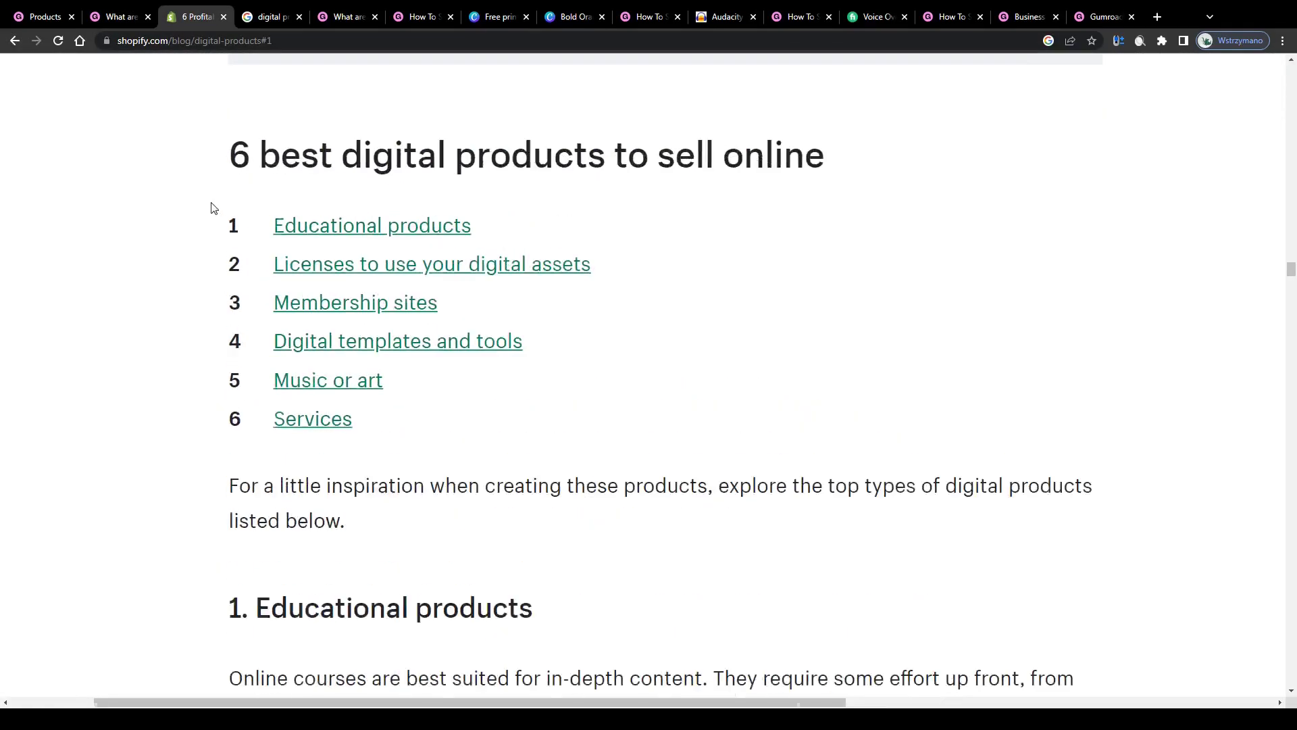
pyautogui.moveTo(223, 156); pyautogui.dragTo(519, 223)
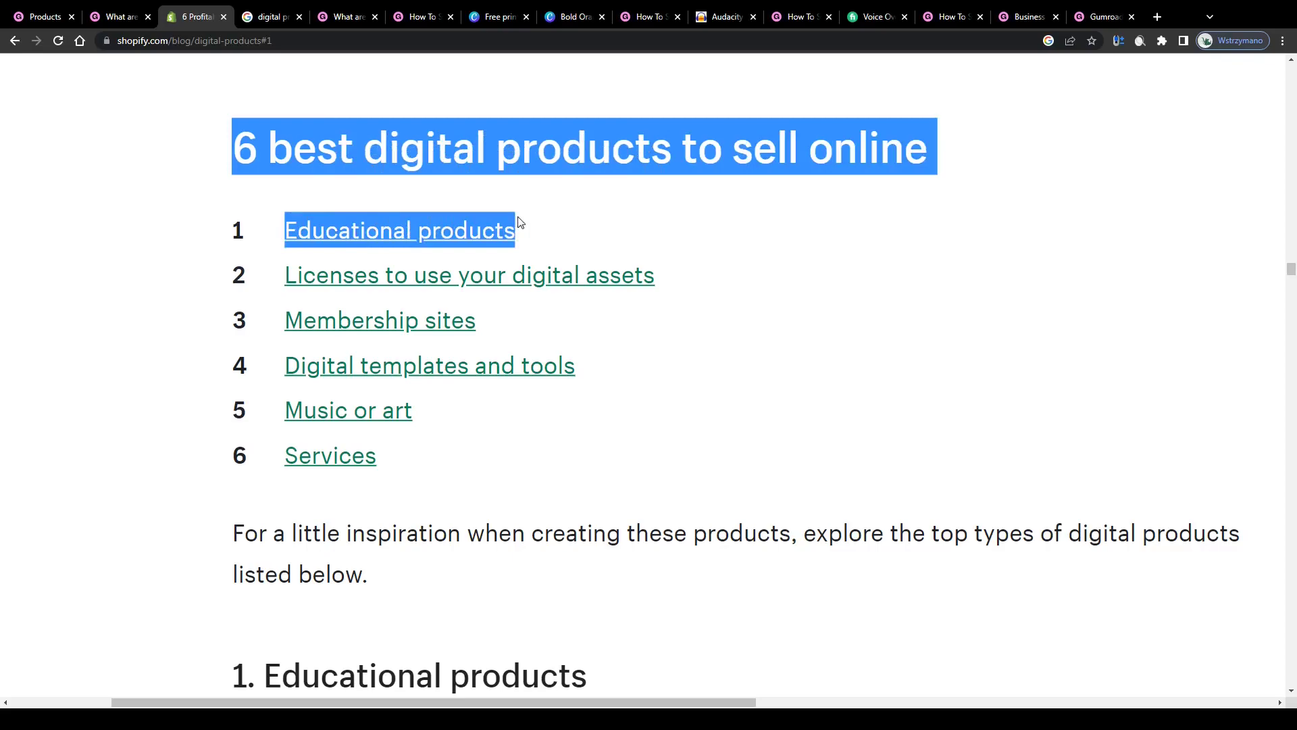
pyautogui.click(354, 498)
pyautogui.scroll(-4, 625, 399)
pyautogui.moveTo(632, 408)
pyautogui.mouseDown()
pyautogui.moveTo(359, 405)
pyautogui.moveTo(623, 423)
pyautogui.mouseUp()
pyautogui.scroll(-1, 622, 423)
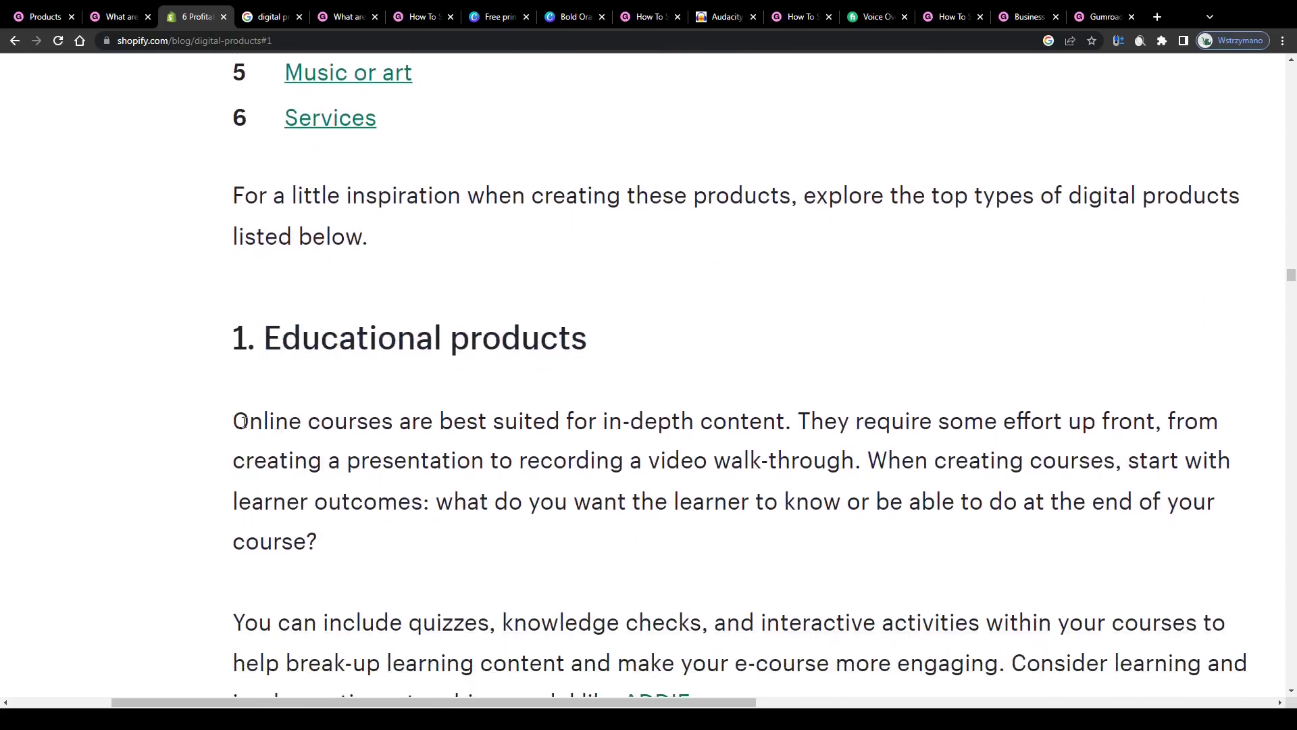
pyautogui.moveTo(244, 421); pyautogui.dragTo(217, 437)
pyautogui.scroll(1, 323, 404)
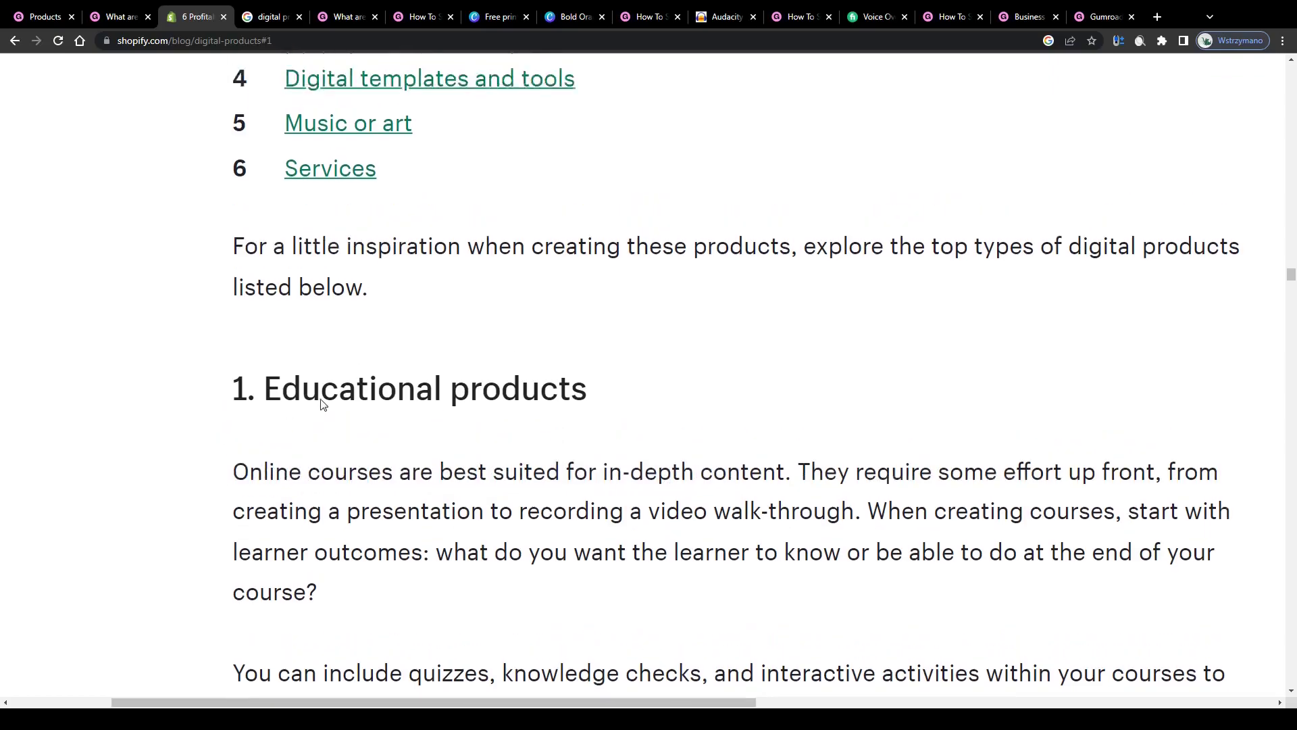
pyautogui.scroll(5, 322, 404)
pyautogui.moveTo(656, 344); pyautogui.dragTo(280, 351)
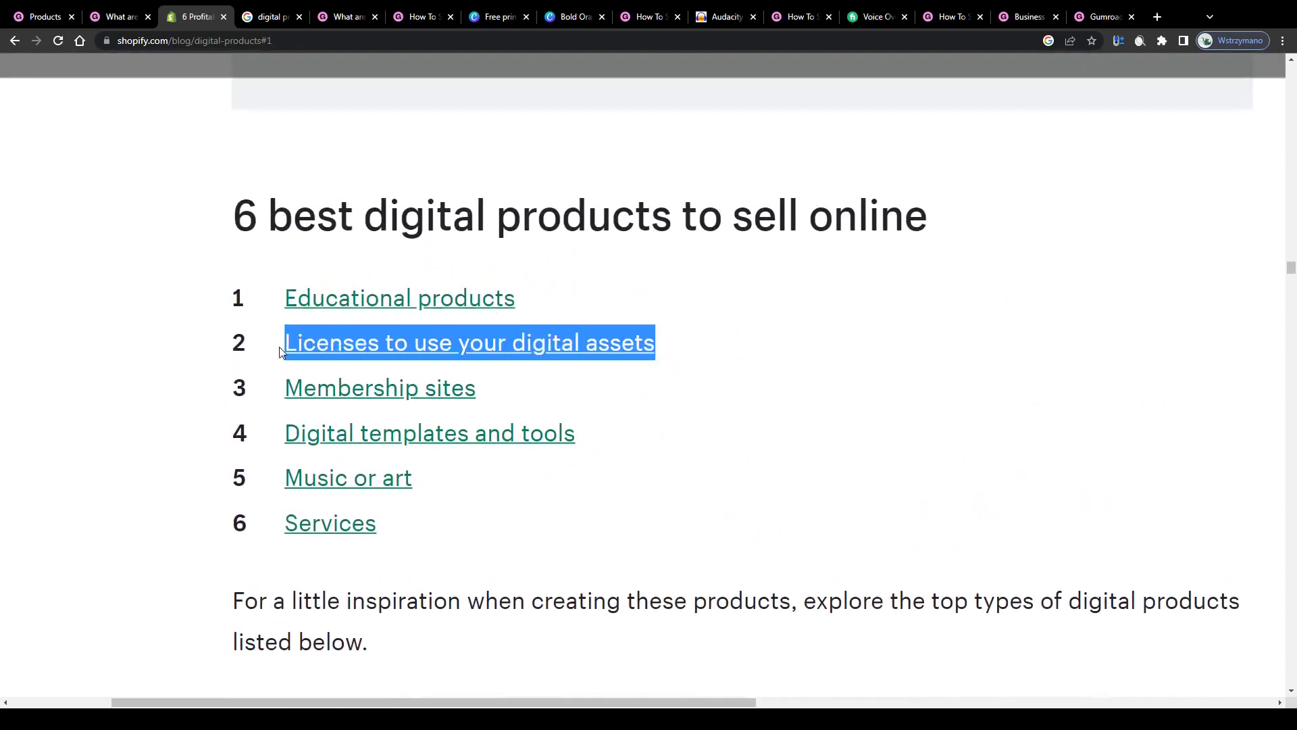
# Highlight Membership sites, Digital templates and tools, Music or art, Services and Educational products
pyautogui.moveTo(501, 391); pyautogui.dragTo(283, 389)
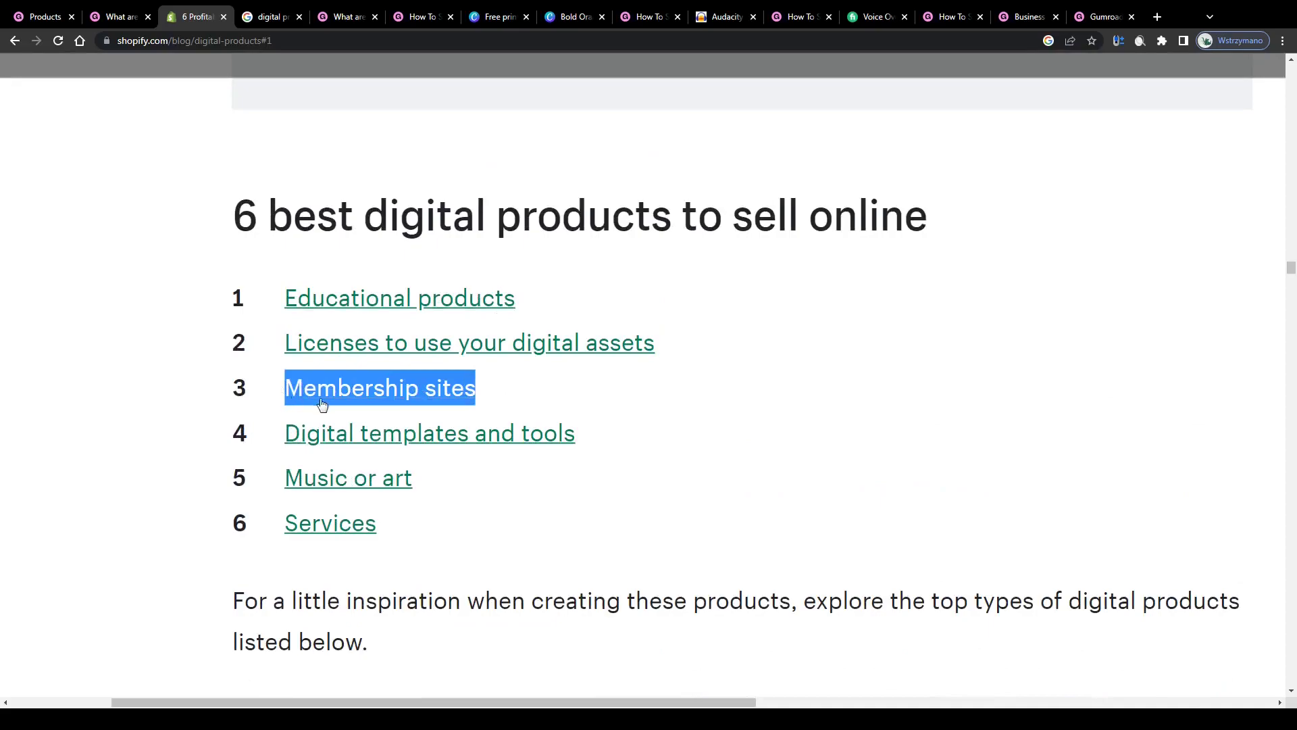
pyautogui.moveTo(605, 431); pyautogui.dragTo(250, 433)
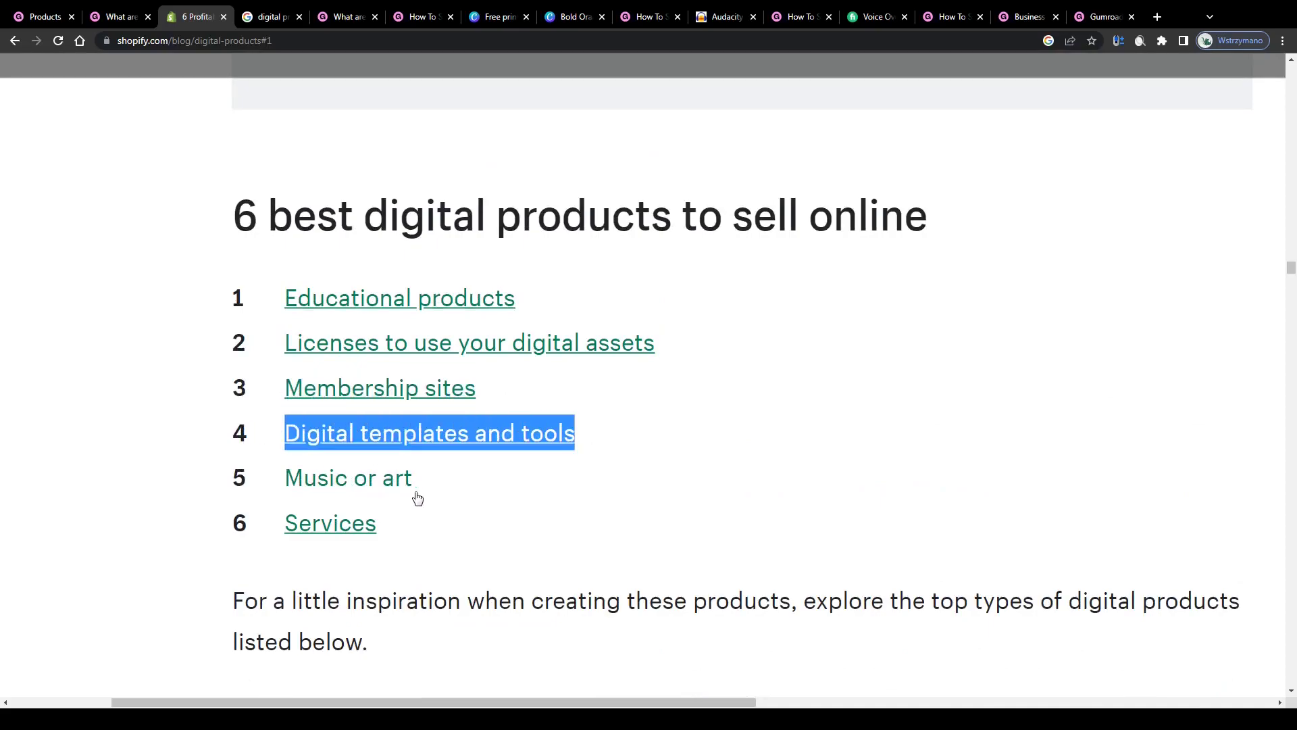
pyautogui.moveTo(417, 498); pyautogui.dragTo(269, 491)
pyautogui.moveTo(406, 524); pyautogui.dragTo(275, 521)
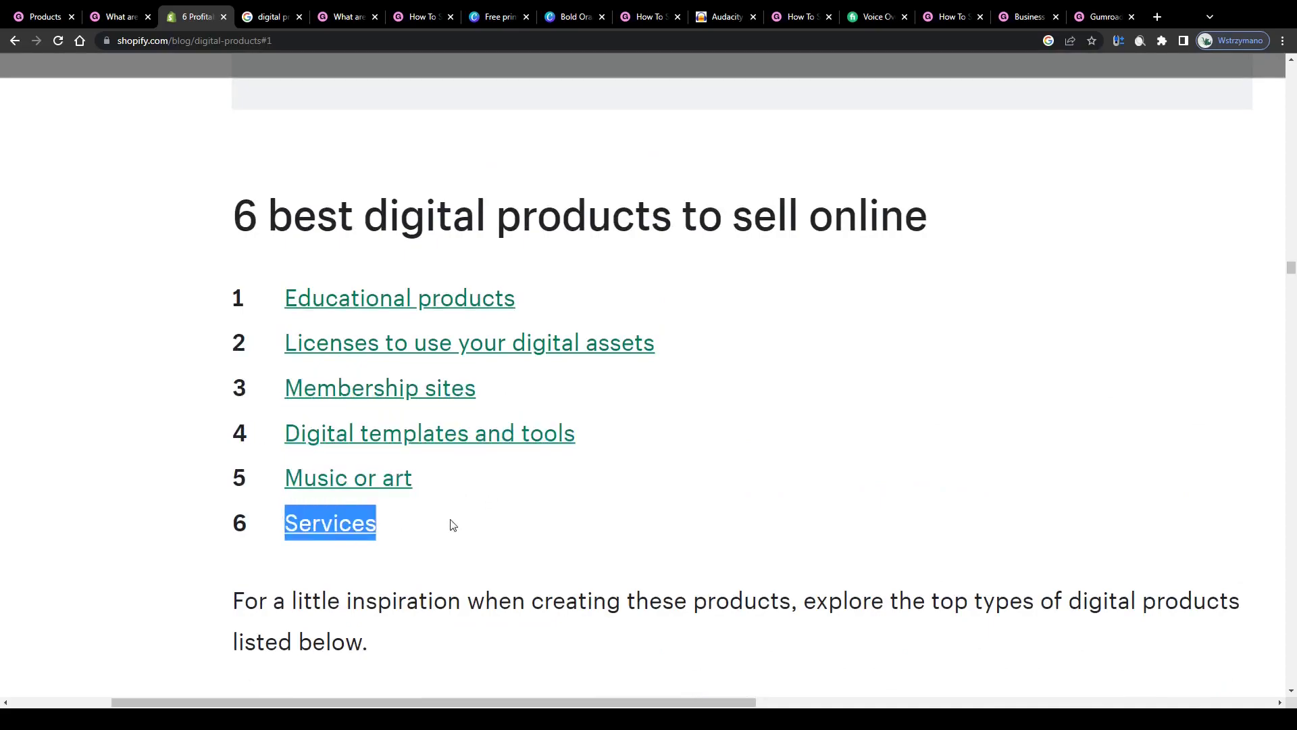
pyautogui.moveTo(446, 527); pyautogui.dragTo(300, 343)
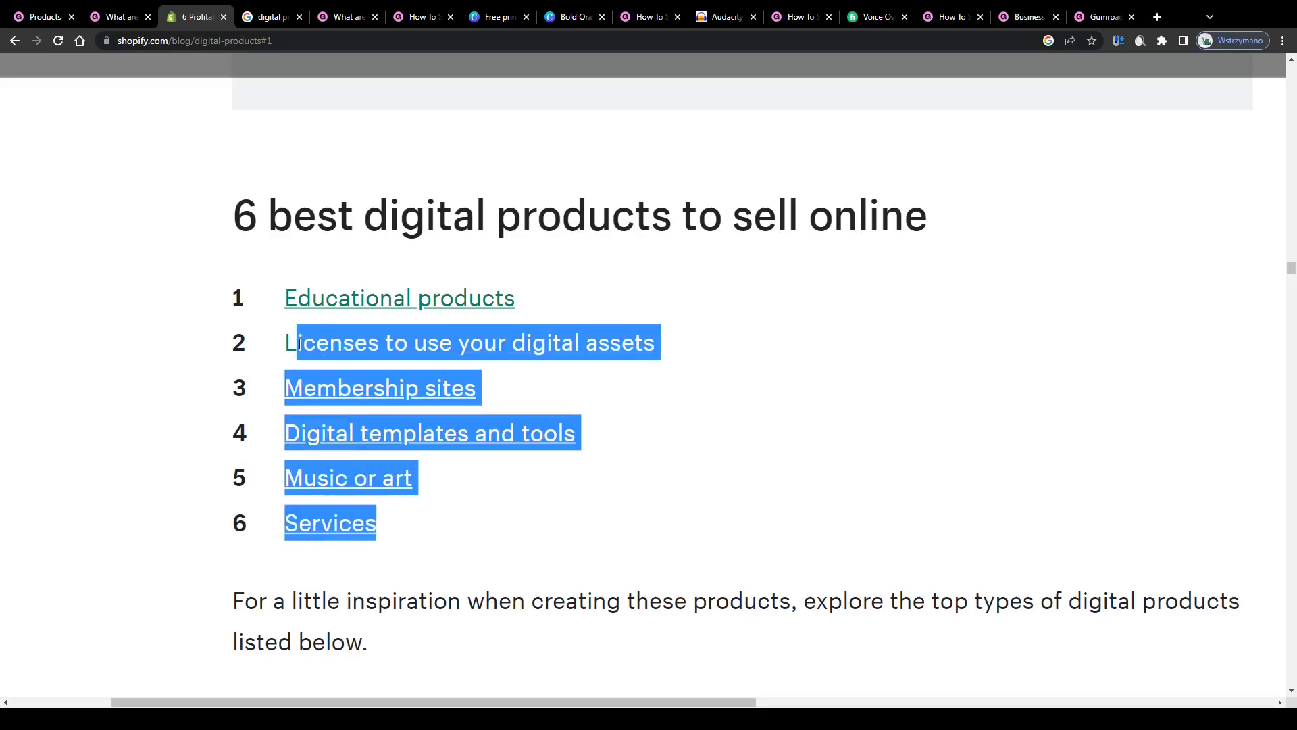
pyautogui.click(436, 525)
pyautogui.moveTo(544, 302); pyautogui.dragTo(276, 303)
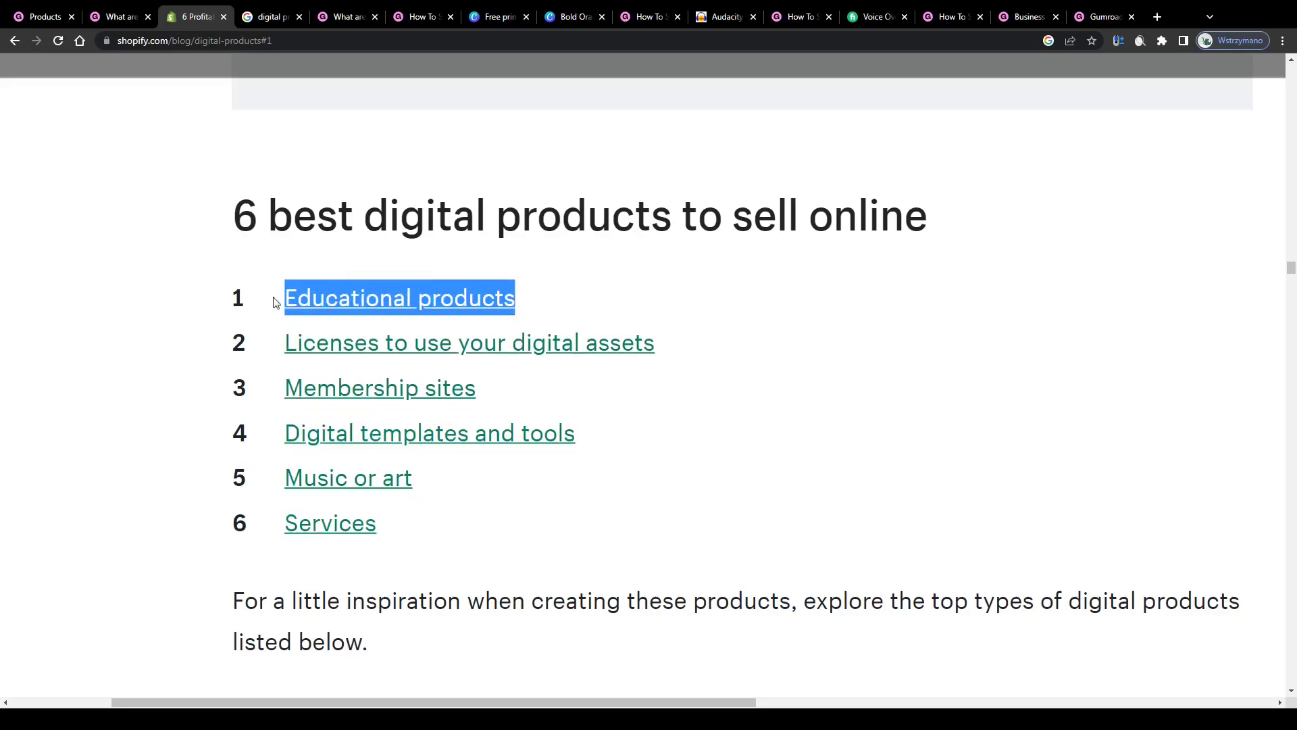
# Highlight the Ebooks and online-course lines in the '12 types of digital products' snippet, then return to Gumroad
pyautogui.click(267, 16)
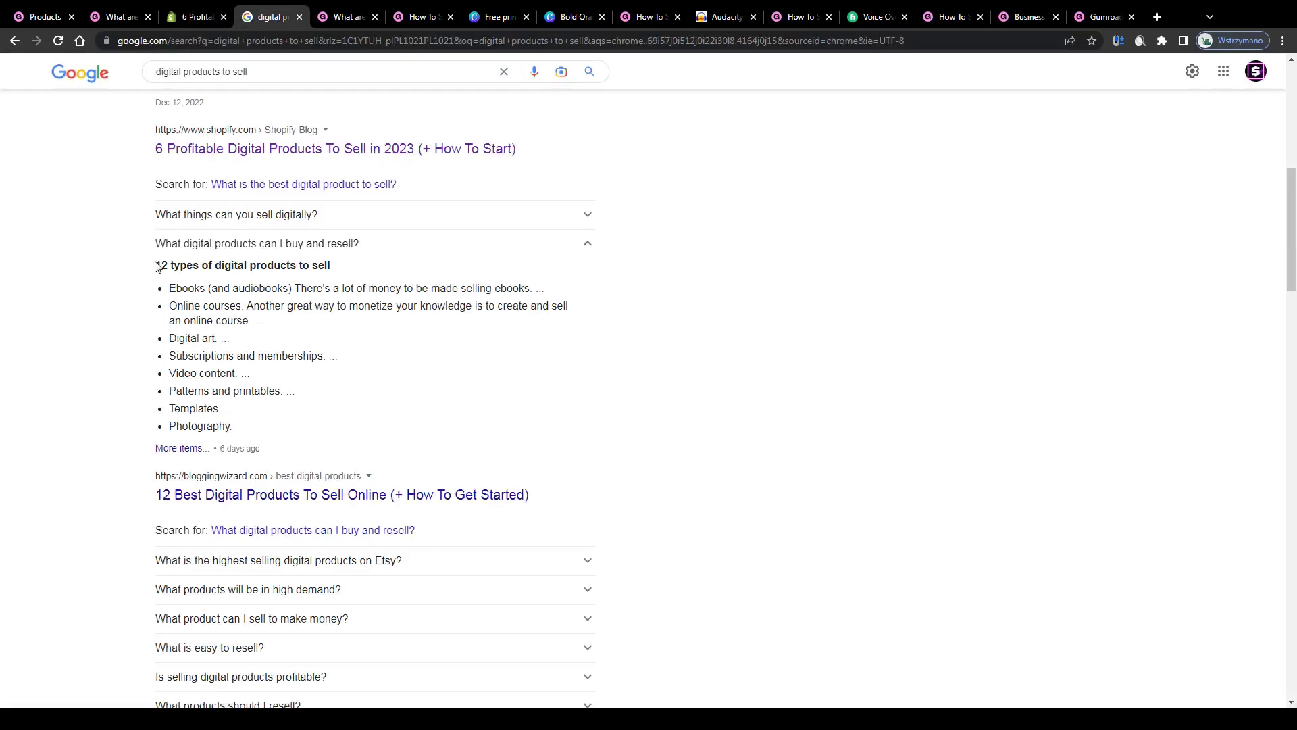
pyautogui.keyDown('ctrl'); pyautogui.scroll(6, 157, 267); pyautogui.keyUp('ctrl')
pyautogui.moveTo(192, 333)
pyautogui.mouseDown()
pyautogui.moveTo(501, 333)
pyautogui.moveTo(349, 379)
pyautogui.moveTo(392, 378)
pyautogui.moveTo(436, 415)
pyautogui.moveTo(379, 379)
pyautogui.moveTo(203, 337)
pyautogui.mouseUp()
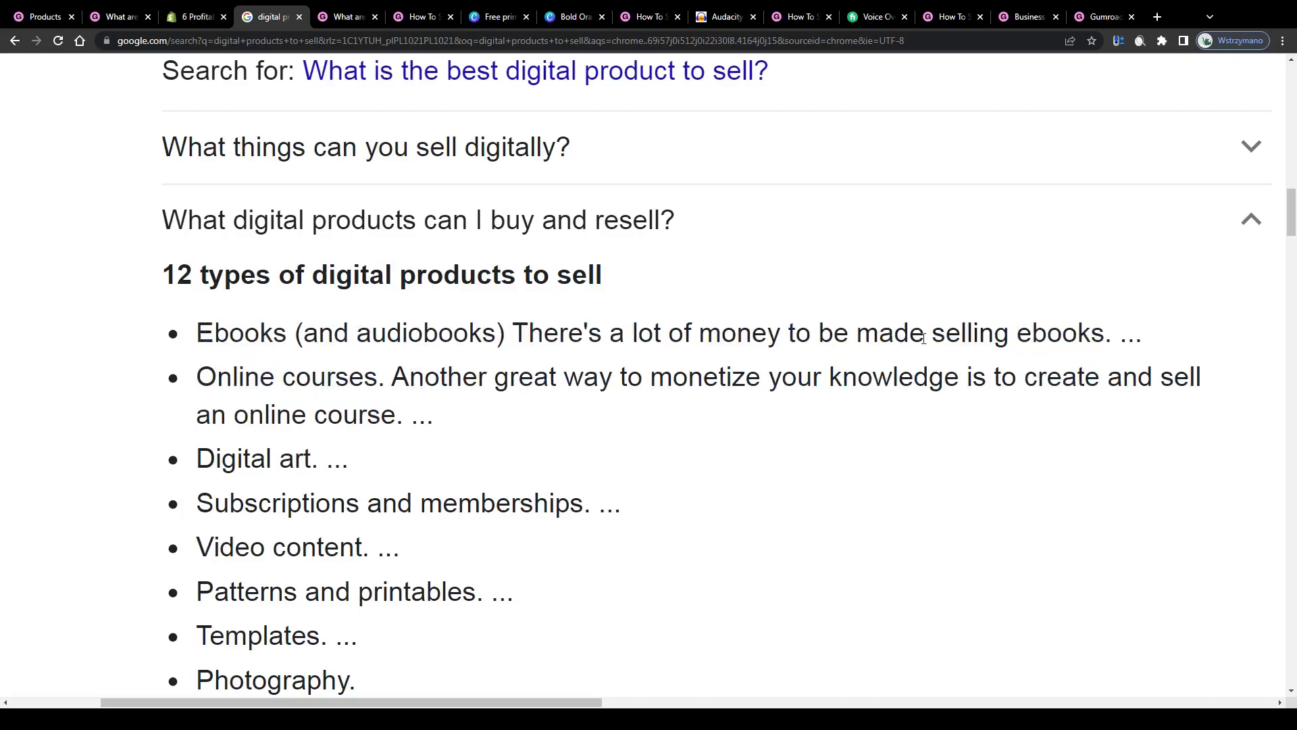
pyautogui.moveTo(514, 332); pyautogui.dragTo(1113, 340)
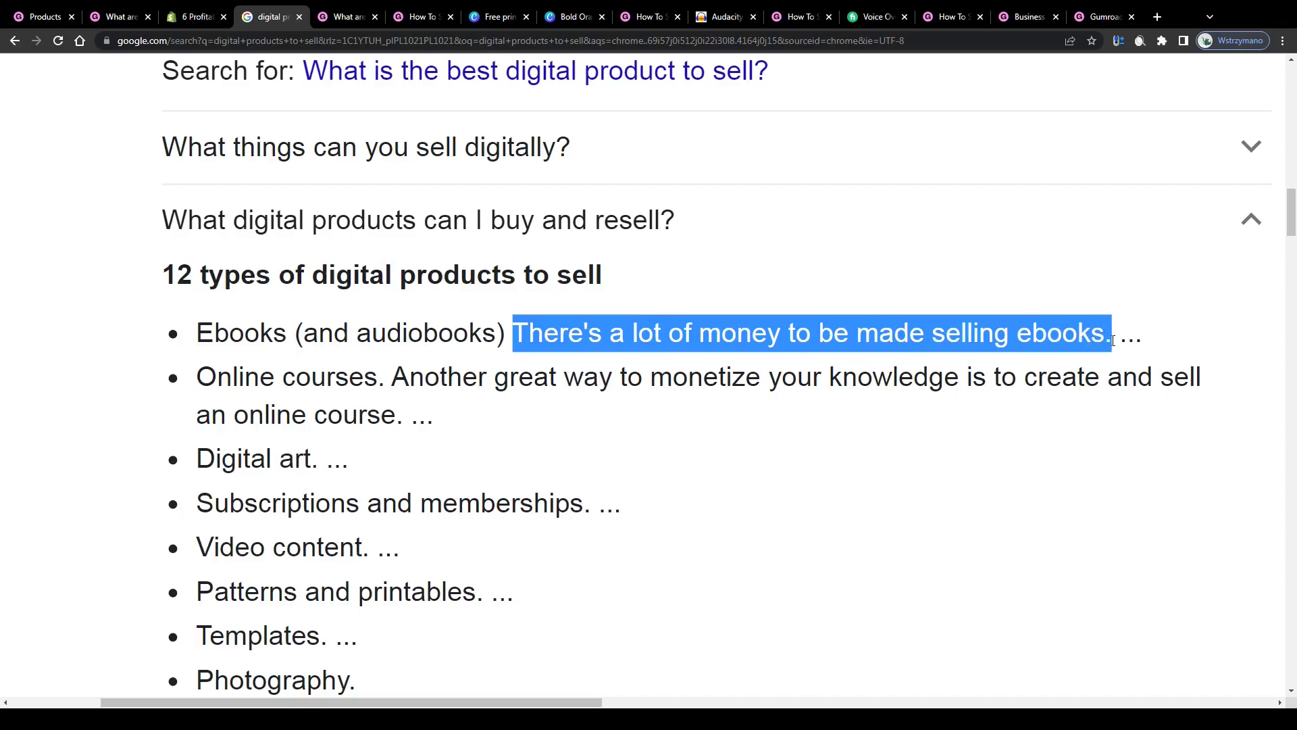
pyautogui.moveTo(393, 378); pyautogui.dragTo(595, 425)
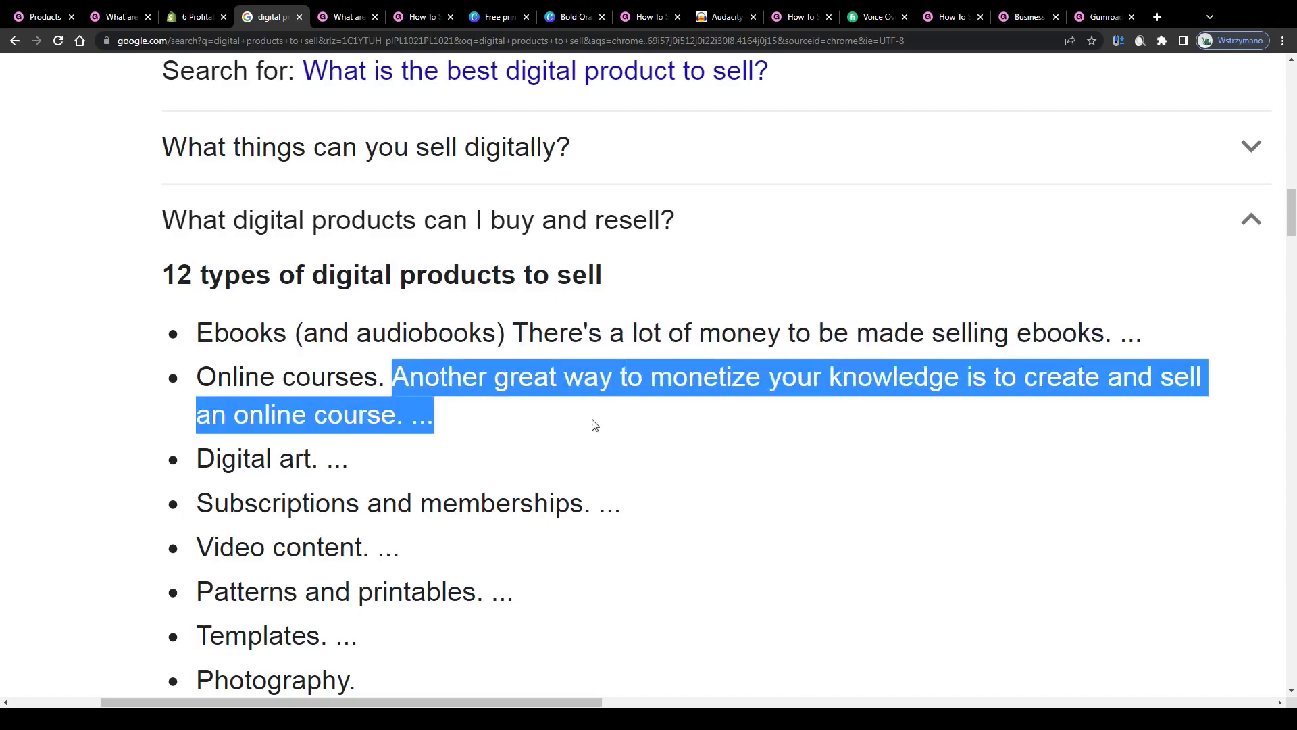
pyautogui.moveTo(485, 413); pyautogui.dragTo(960, 378)
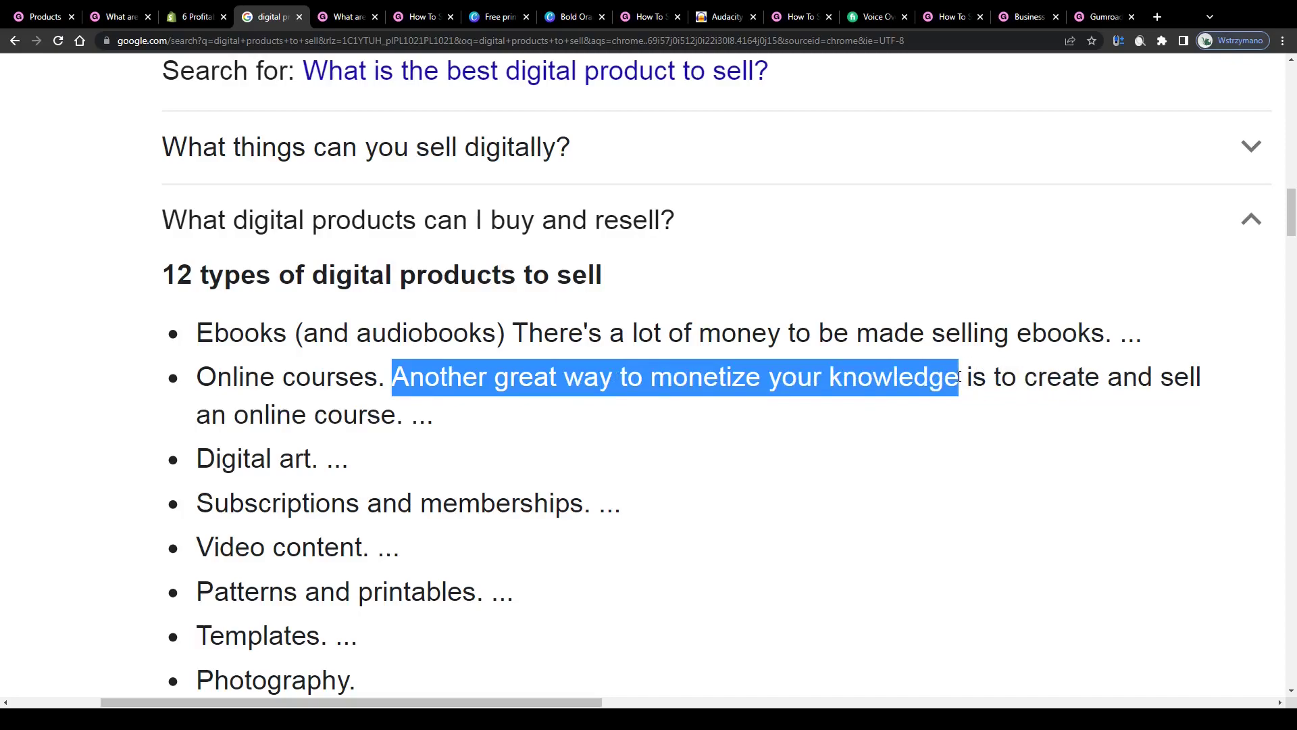
pyautogui.click(602, 338)
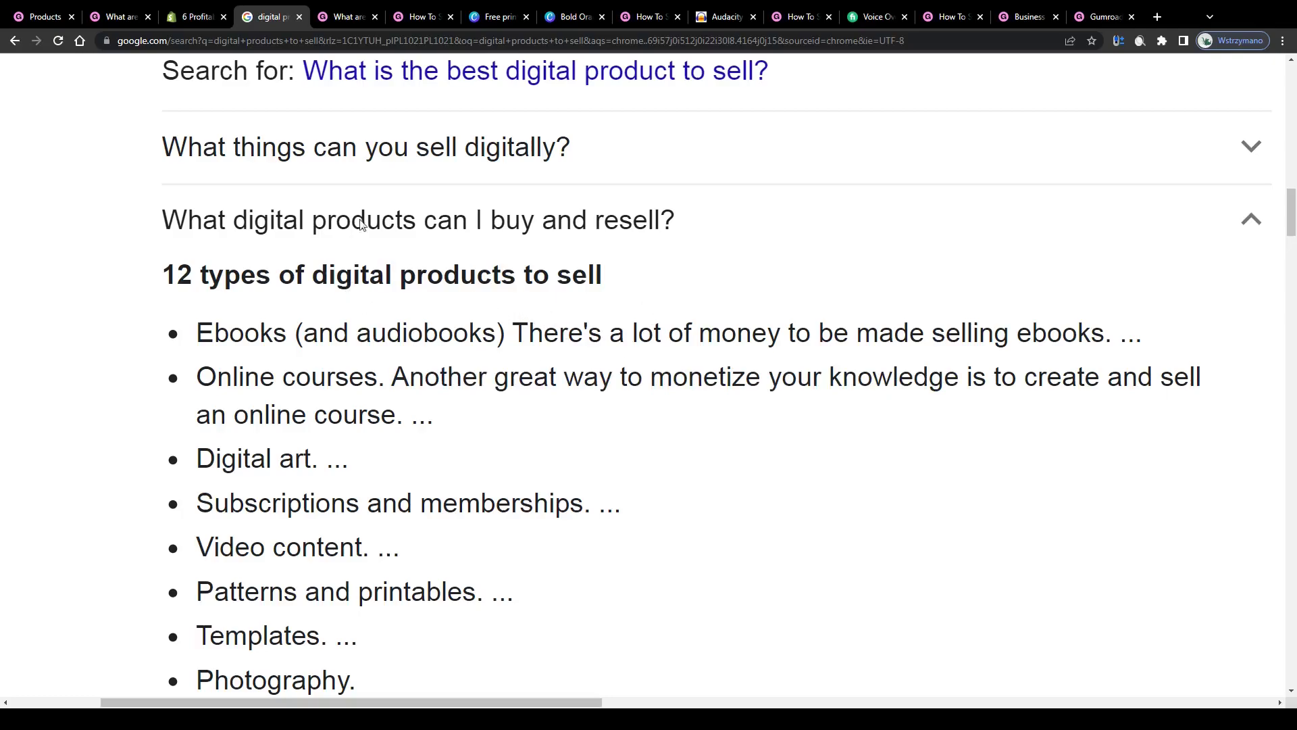
pyautogui.click(115, 17)
# Reset the new-product form's zoom with Ctrl+0 and switch to the tutorial product's edit page
pyautogui.scroll(5, 746, 338)
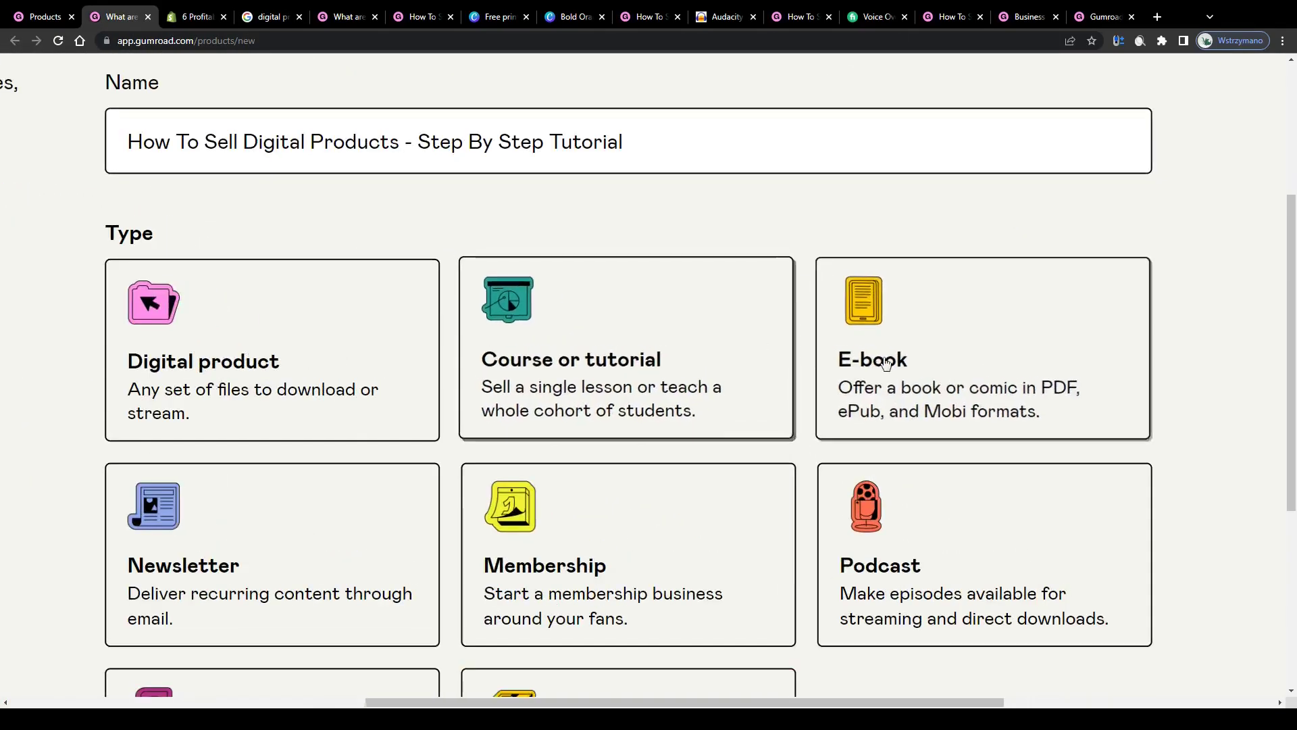
pyautogui.scroll(-1, 399, 344)
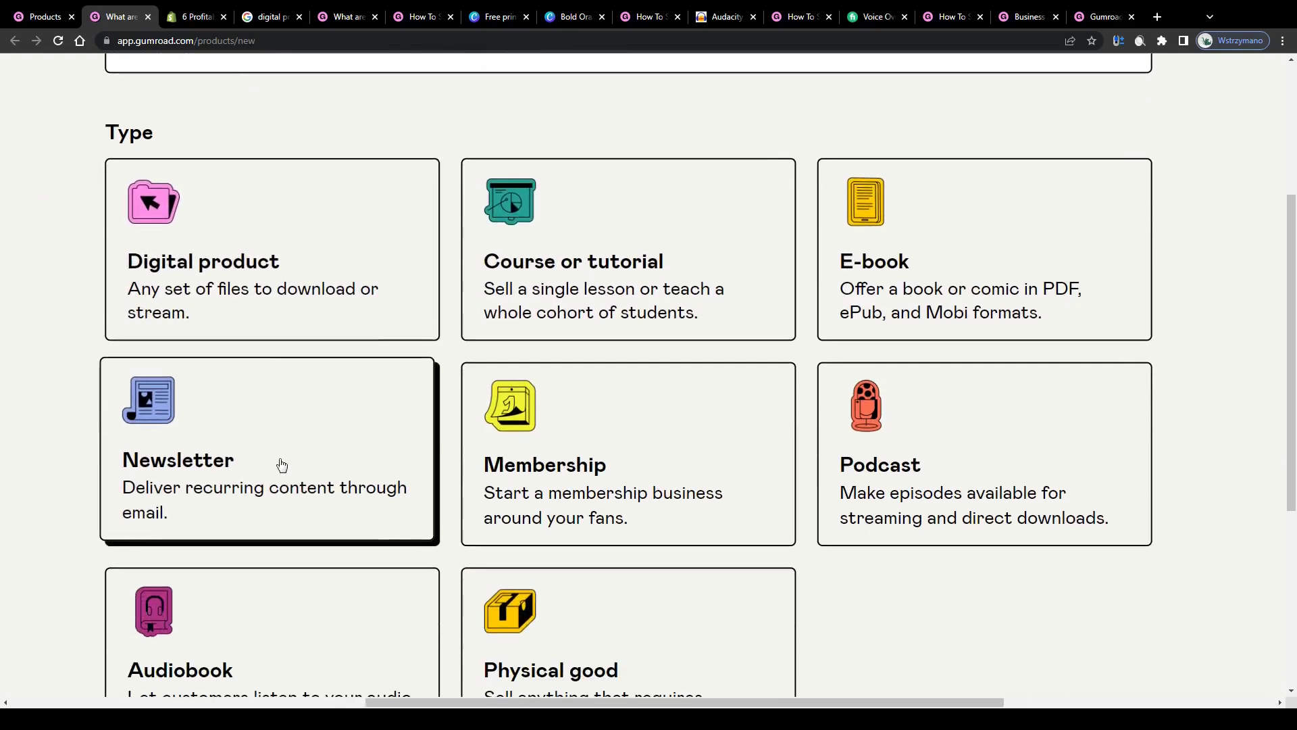
pyautogui.scroll(-2, 611, 473)
pyautogui.scroll(1, 301, 481)
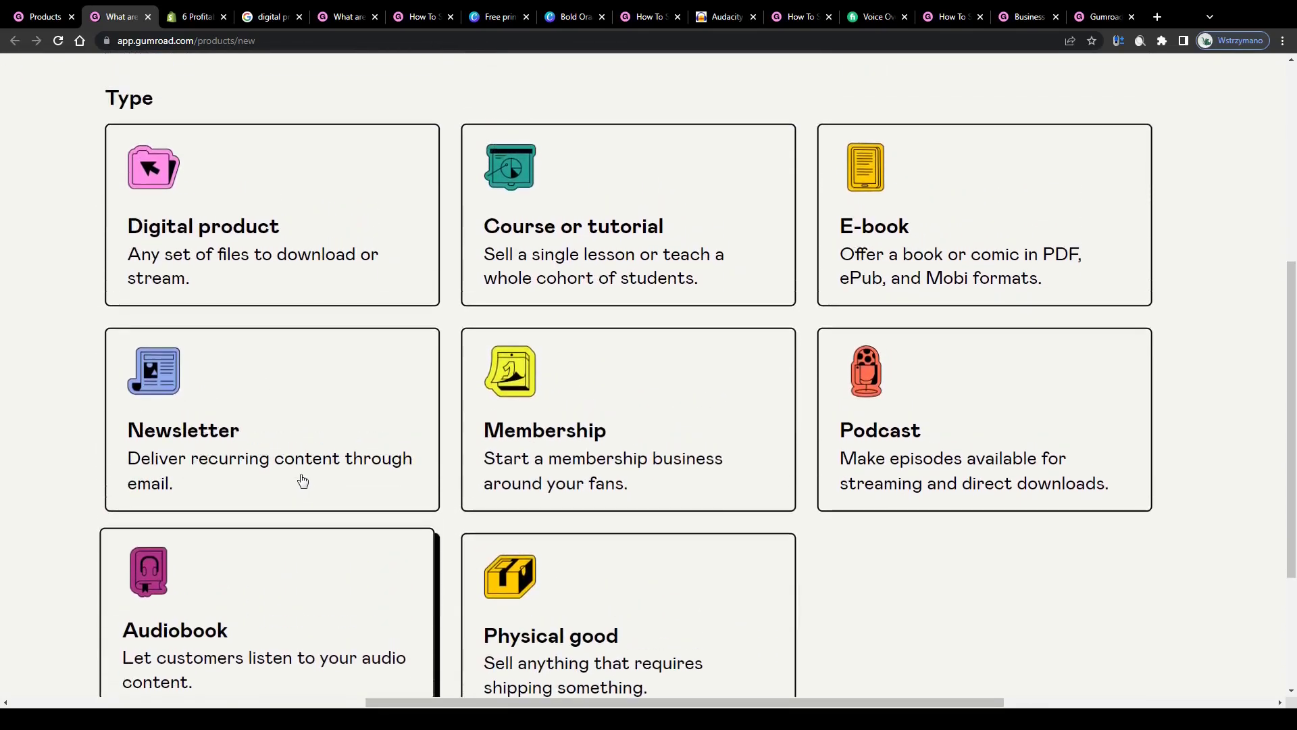
pyautogui.scroll(1, 547, 300)
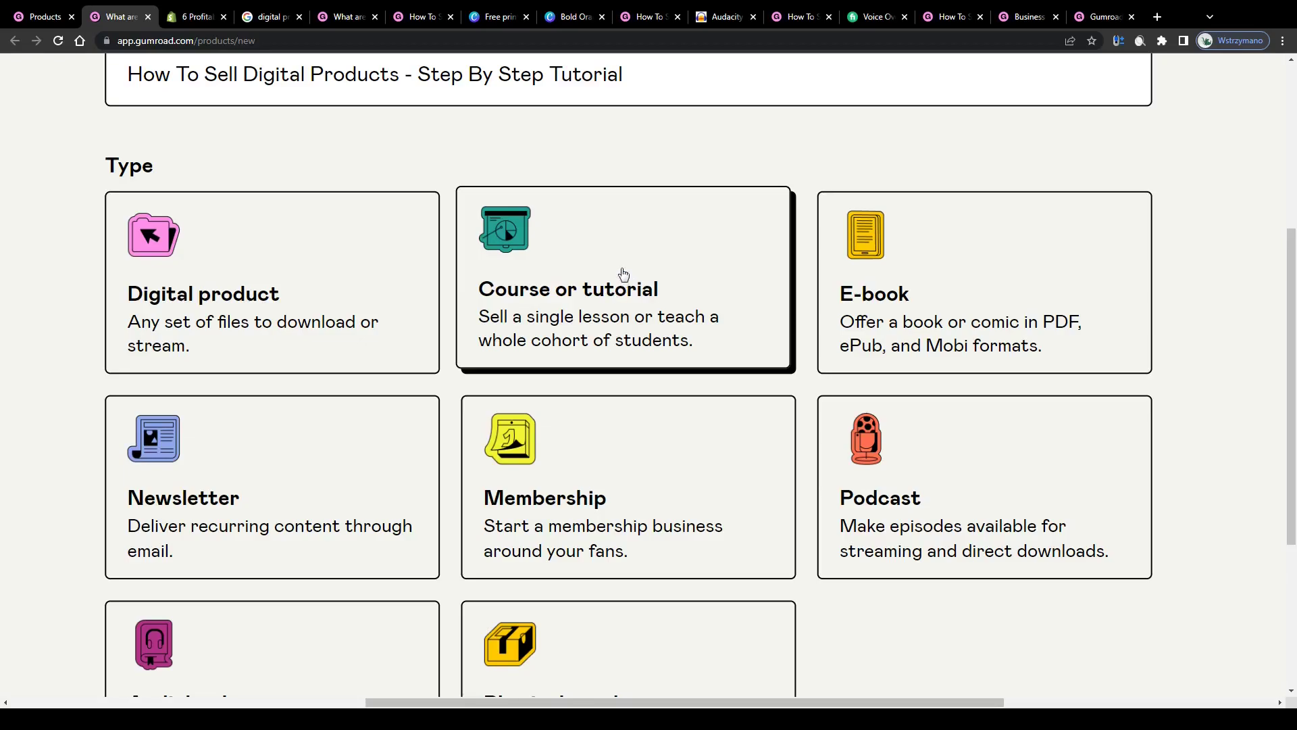
pyautogui.scroll(-2, 898, 301)
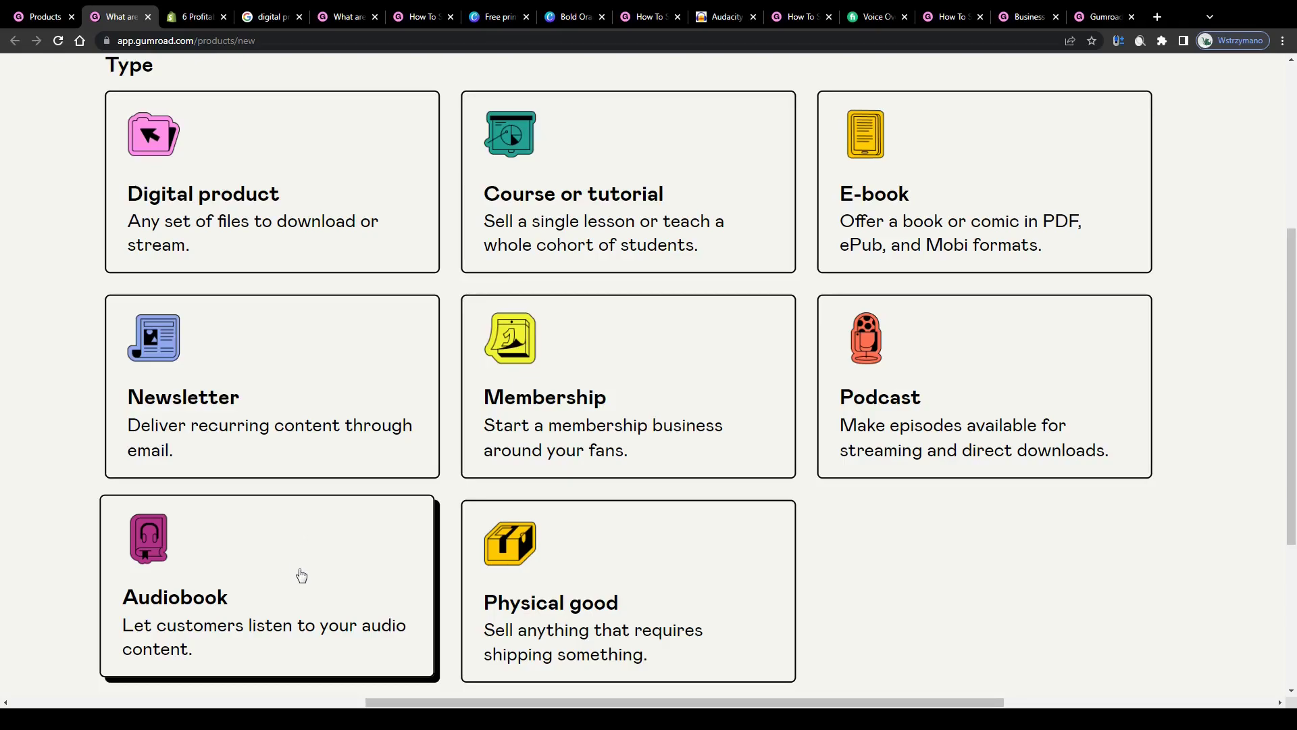
pyautogui.hotkey('ctrl', '0')
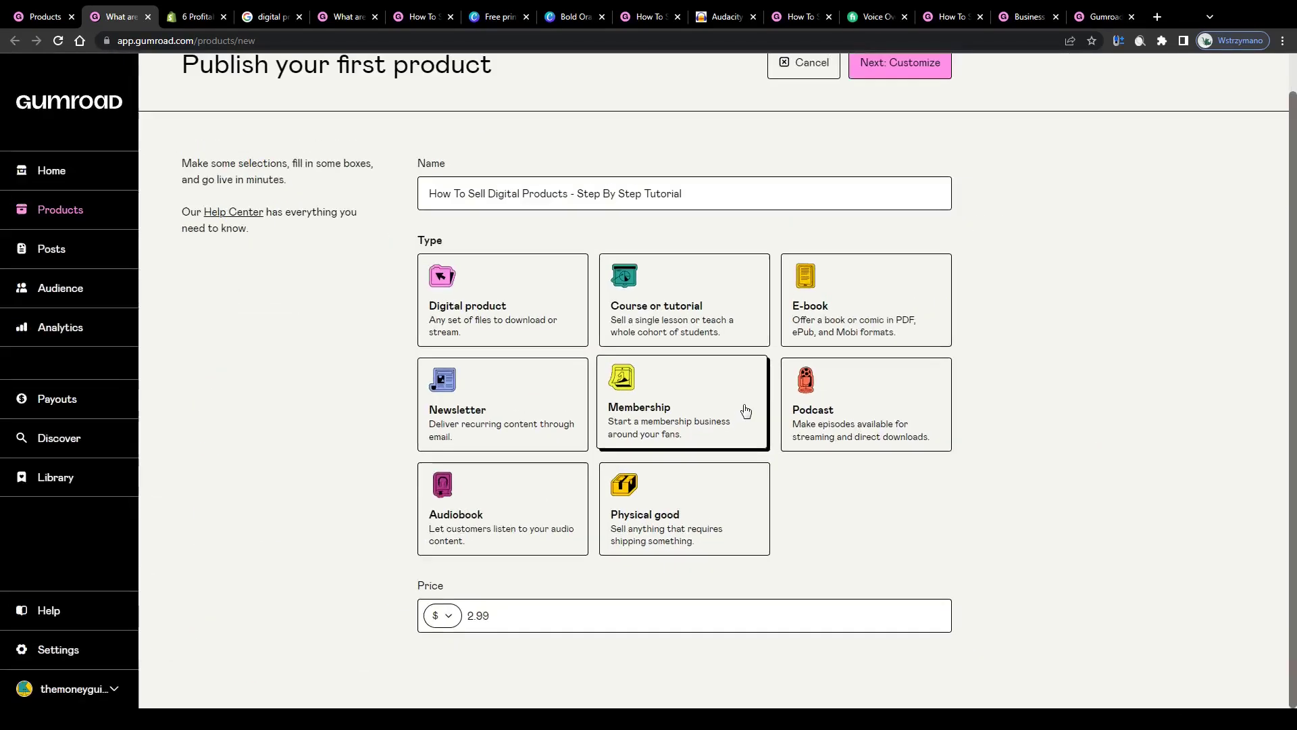
pyautogui.scroll(1, 739, 410)
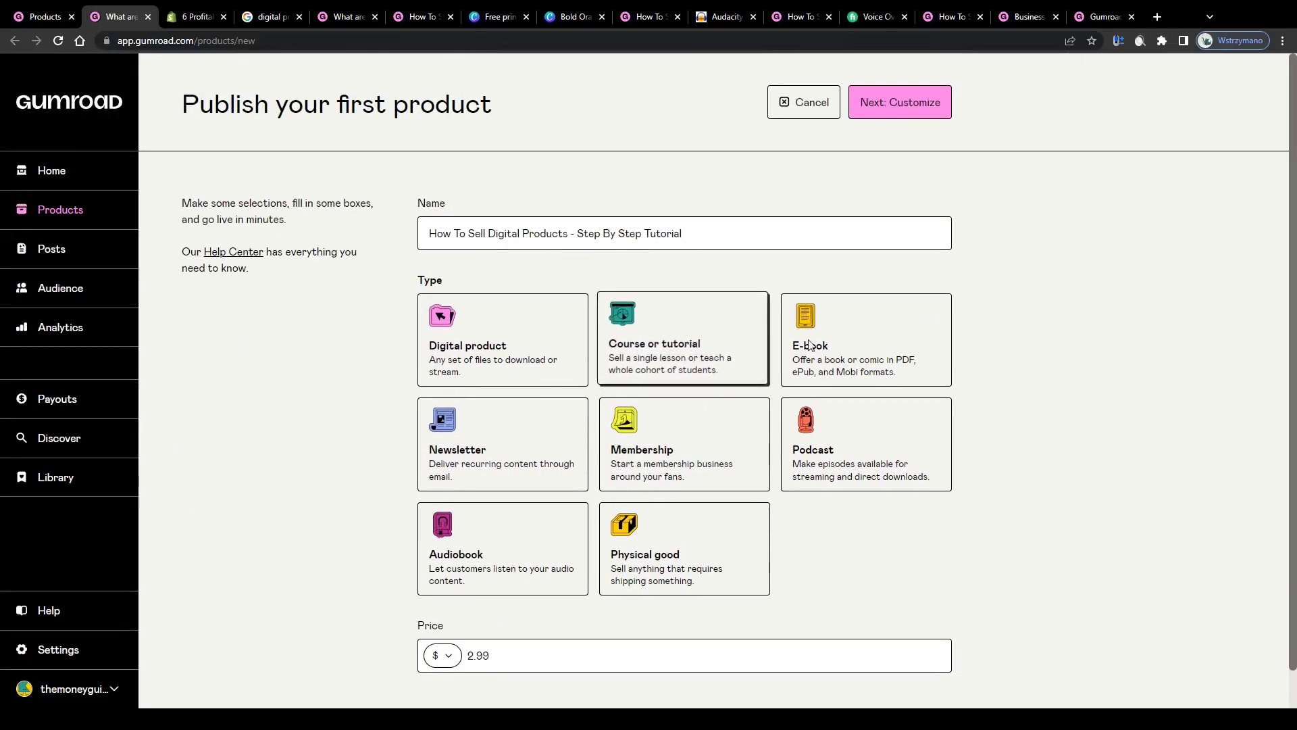
pyautogui.scroll(5, 498, 556)
pyautogui.scroll(4, 495, 556)
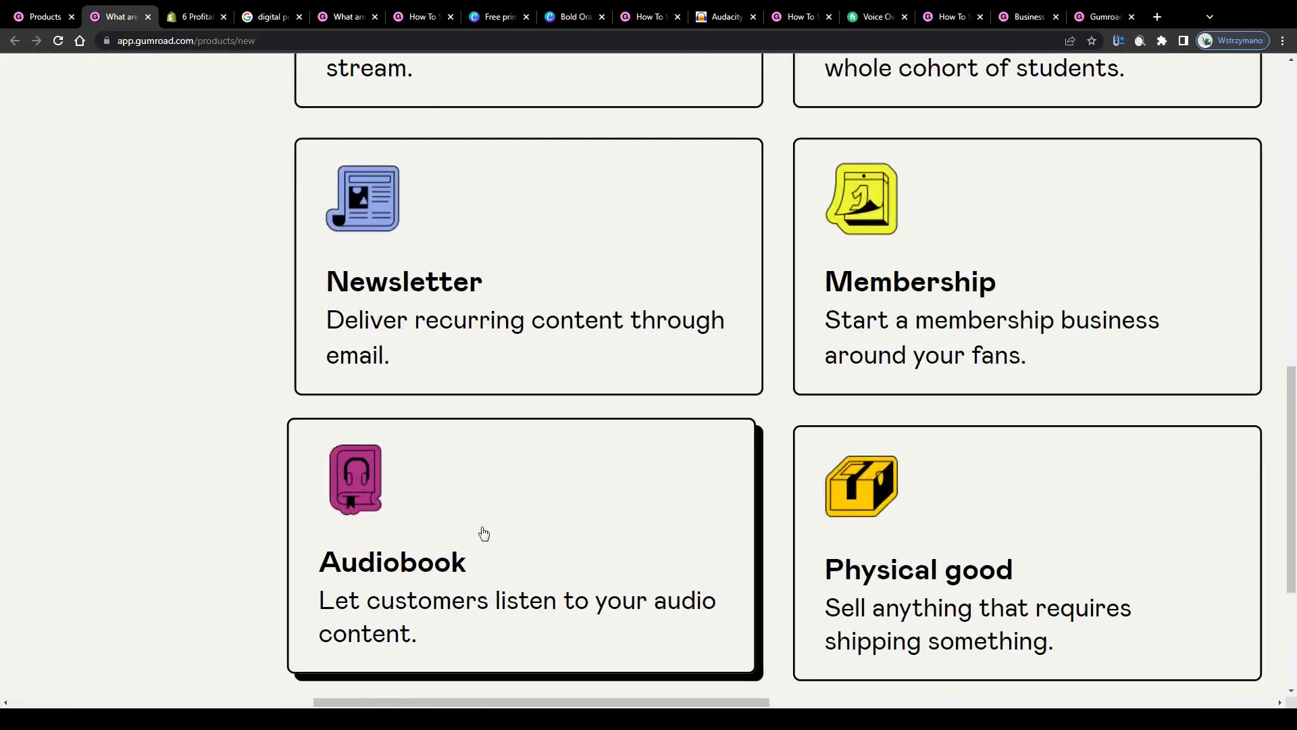
pyautogui.hotkey('ctrl', '6')
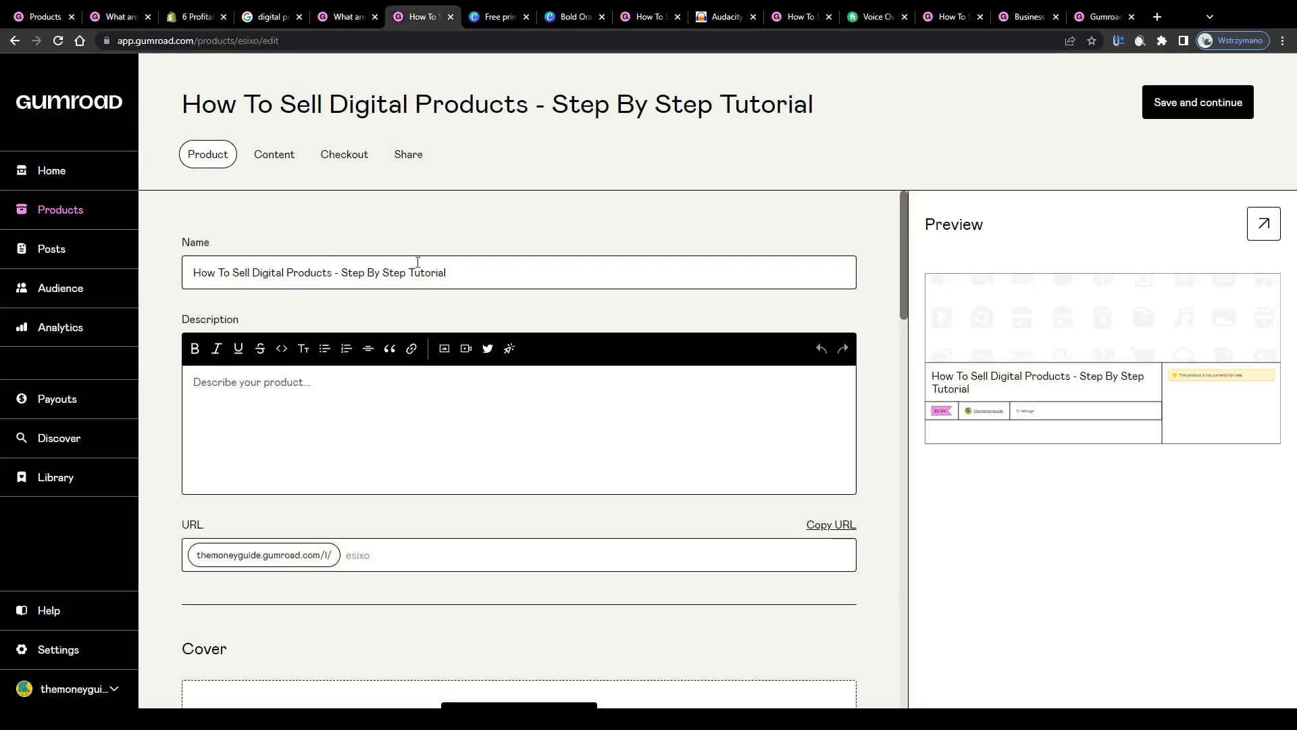
# Select the product name text, scroll down to the Cover section, then switch to Canva's book cover templates
pyautogui.scroll(2, 260, 242)
pyautogui.moveTo(385, 257)
pyautogui.mouseDown()
pyautogui.moveTo(138, 247)
pyautogui.moveTo(372, 253)
pyautogui.mouseUp()
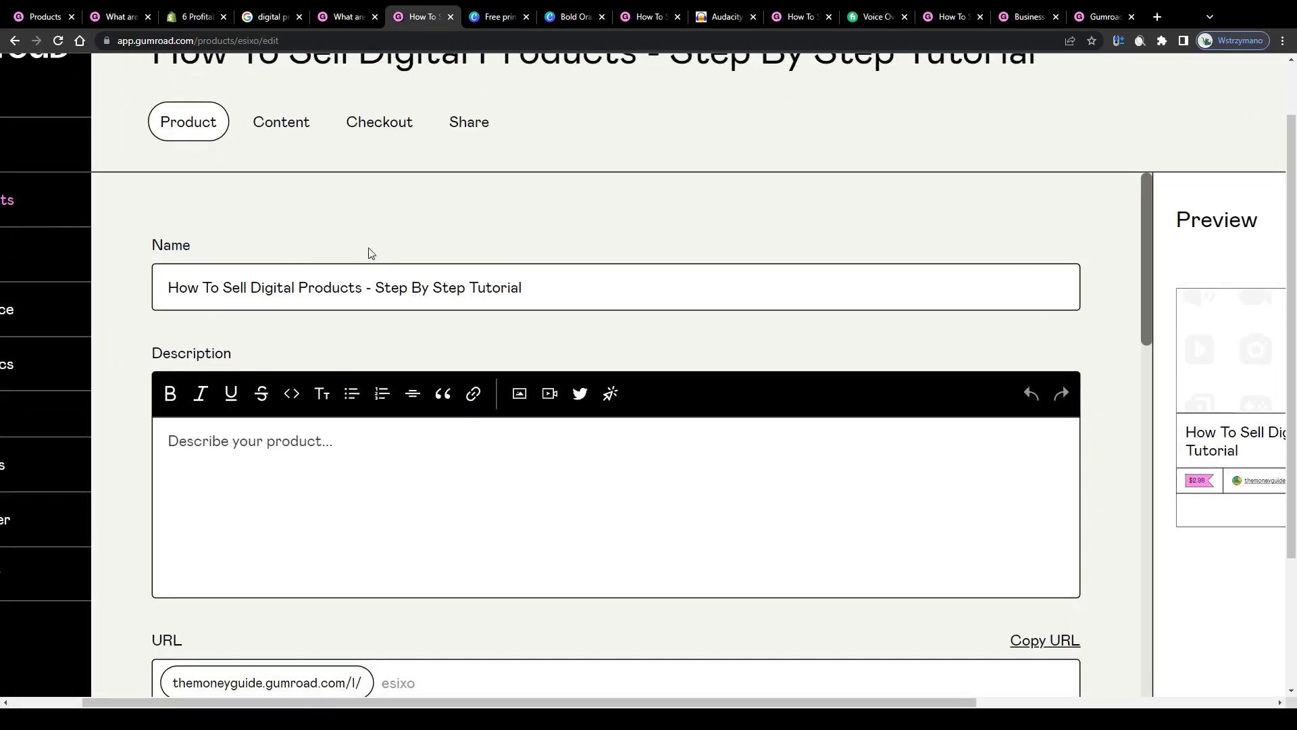
pyautogui.moveTo(548, 282); pyautogui.dragTo(131, 295)
pyautogui.moveTo(255, 353); pyautogui.dragTo(135, 352)
pyautogui.scroll(-6, 228, 330)
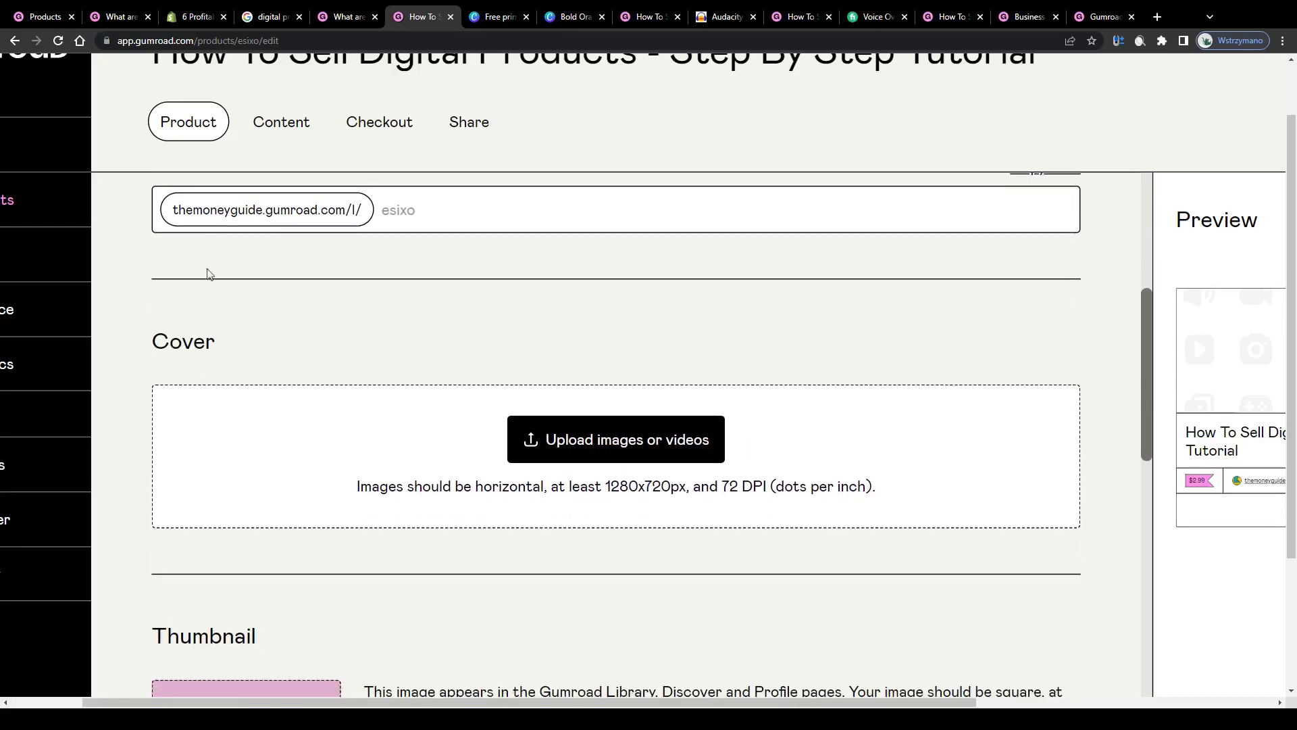
pyautogui.hotkey('ctrl', 'Tab')
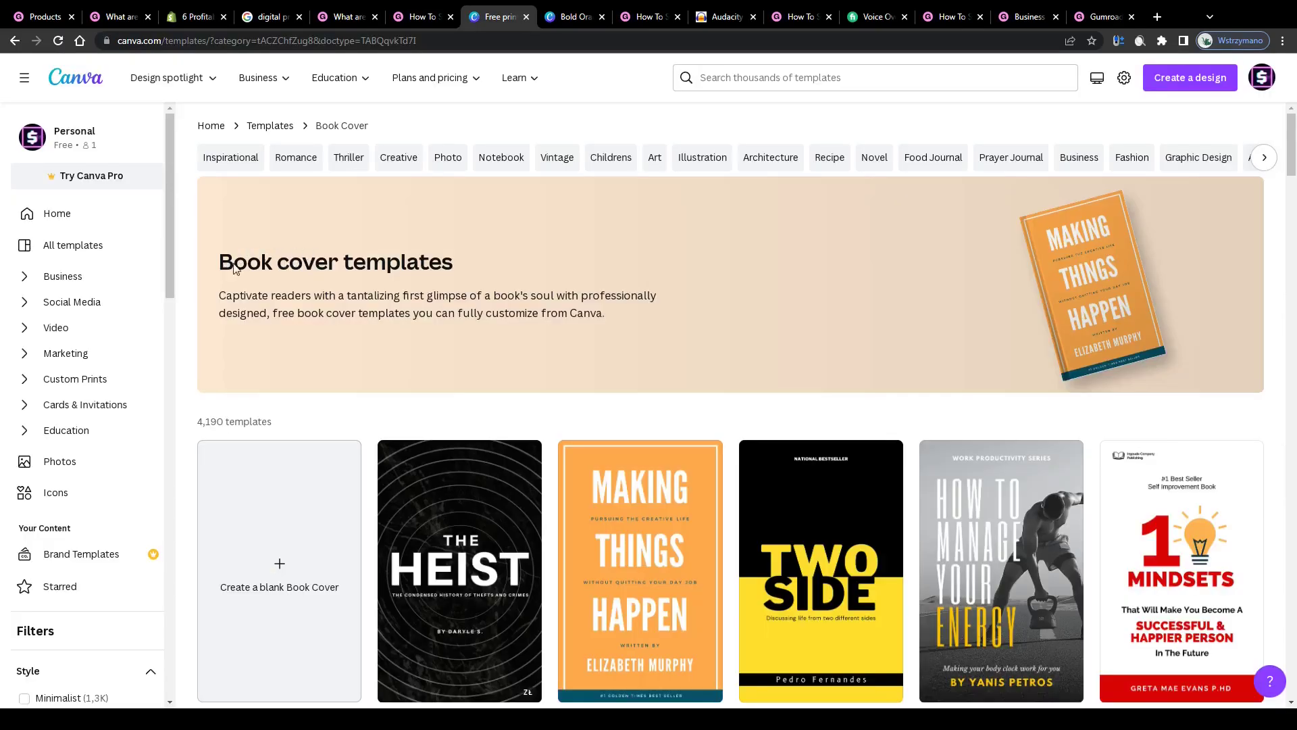
# Move the HOW TO SELL title higher on the Bold Orange cover, select DIGITAL, then return to Gumroad
pyautogui.hotkey('ctrl', 'Tab')
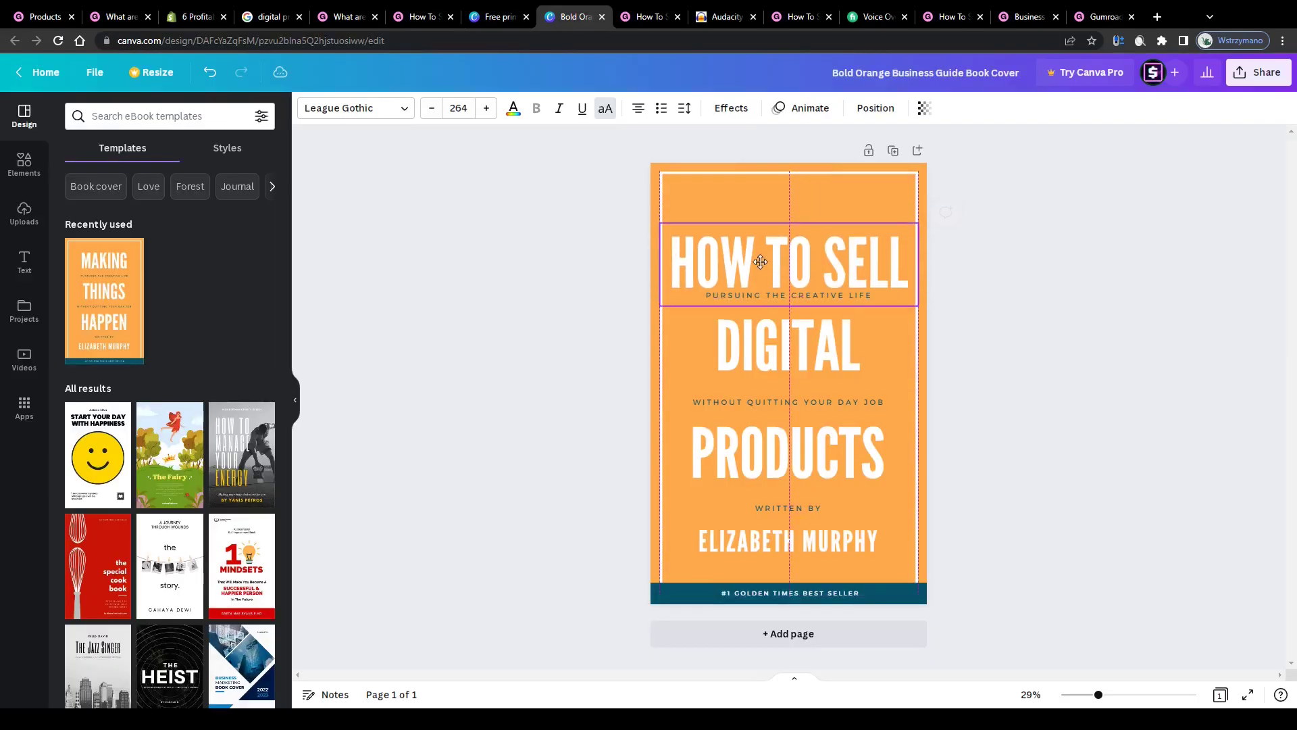
pyautogui.moveTo(762, 260); pyautogui.dragTo(761, 235)
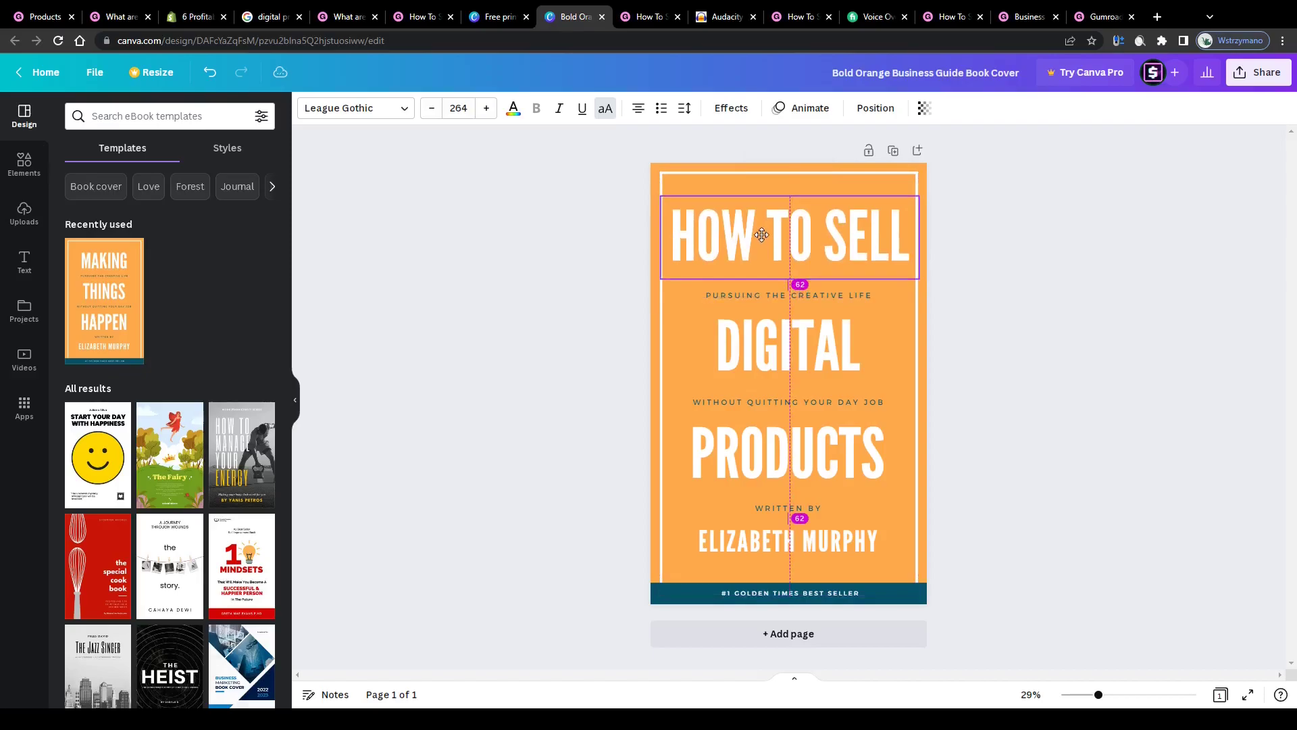
pyautogui.click(765, 315)
pyautogui.hotkey('ctrl', 'Tab')
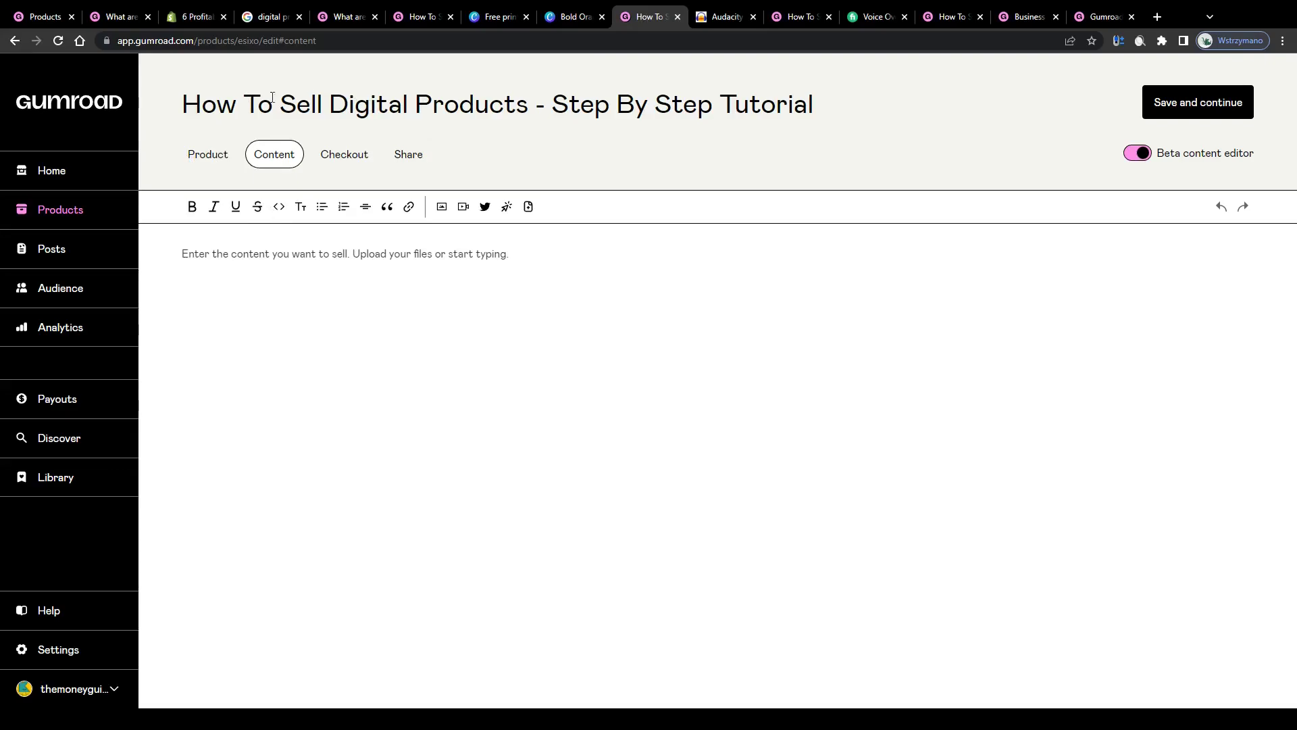
# Zoom out the Content editor and bring up its Computer files / Dropbox upload choices
pyautogui.scroll(3, 240, 99)
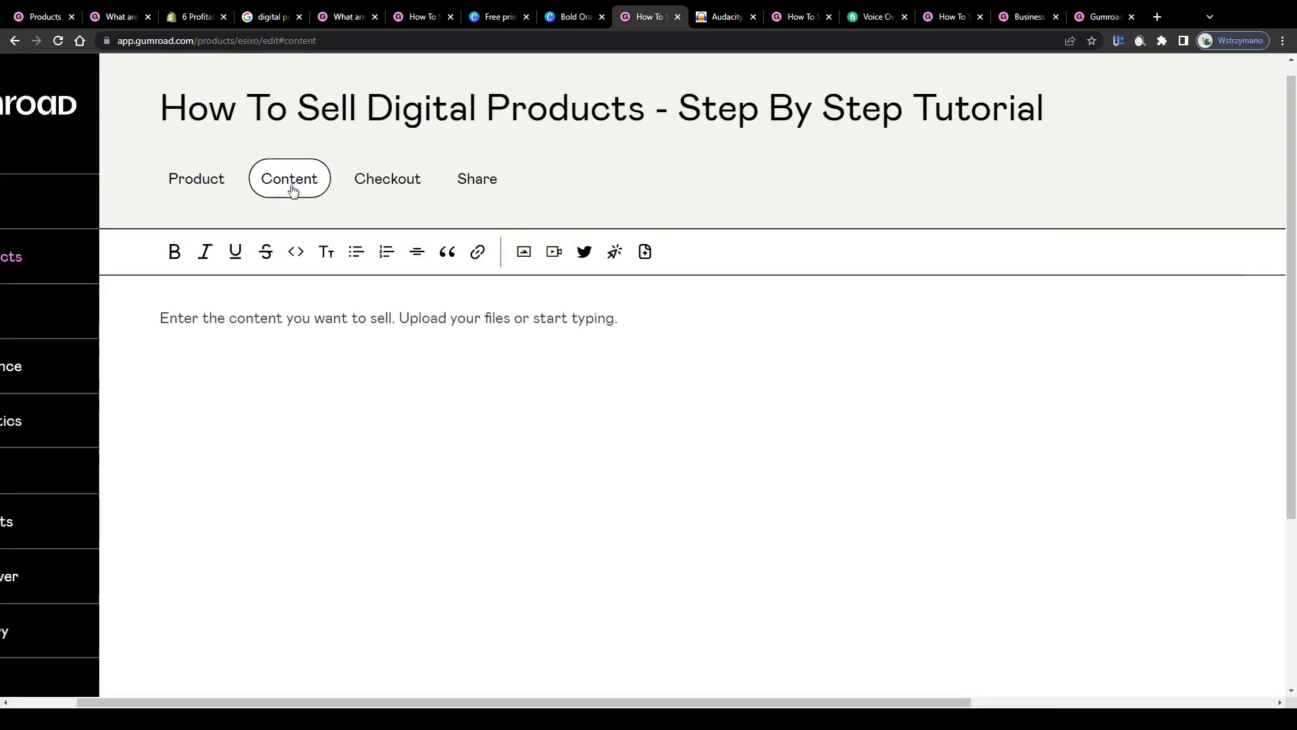
pyautogui.click(640, 255)
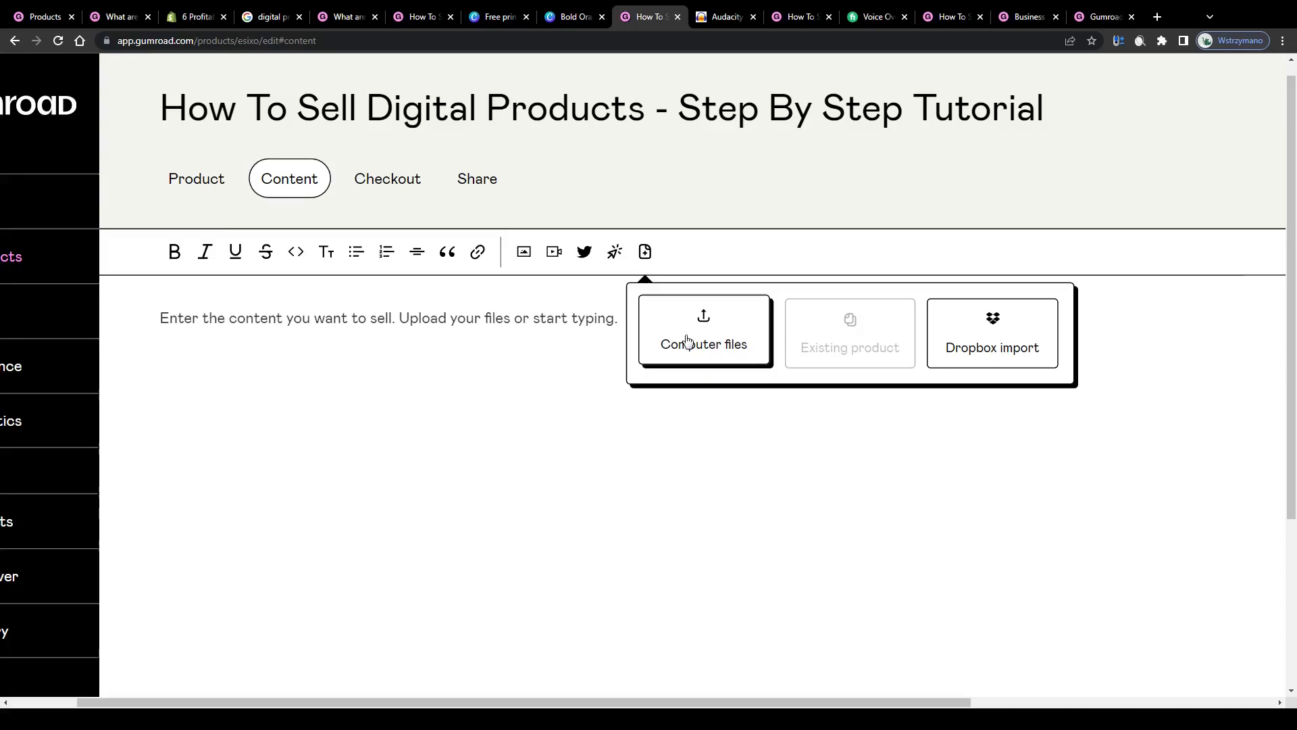
pyautogui.click(427, 327)
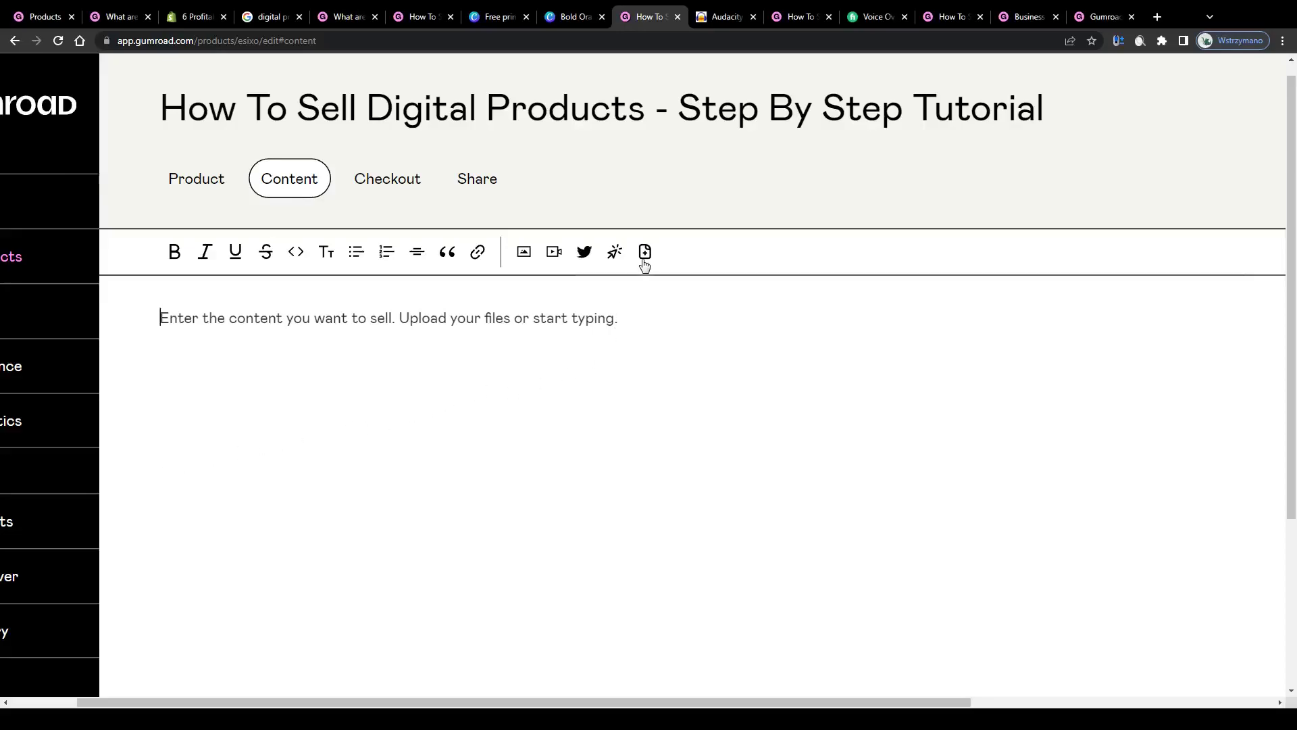
pyautogui.hotkey('ctrl', '-')
pyautogui.hotkey('ctrl', '-')
pyautogui.click(528, 206)
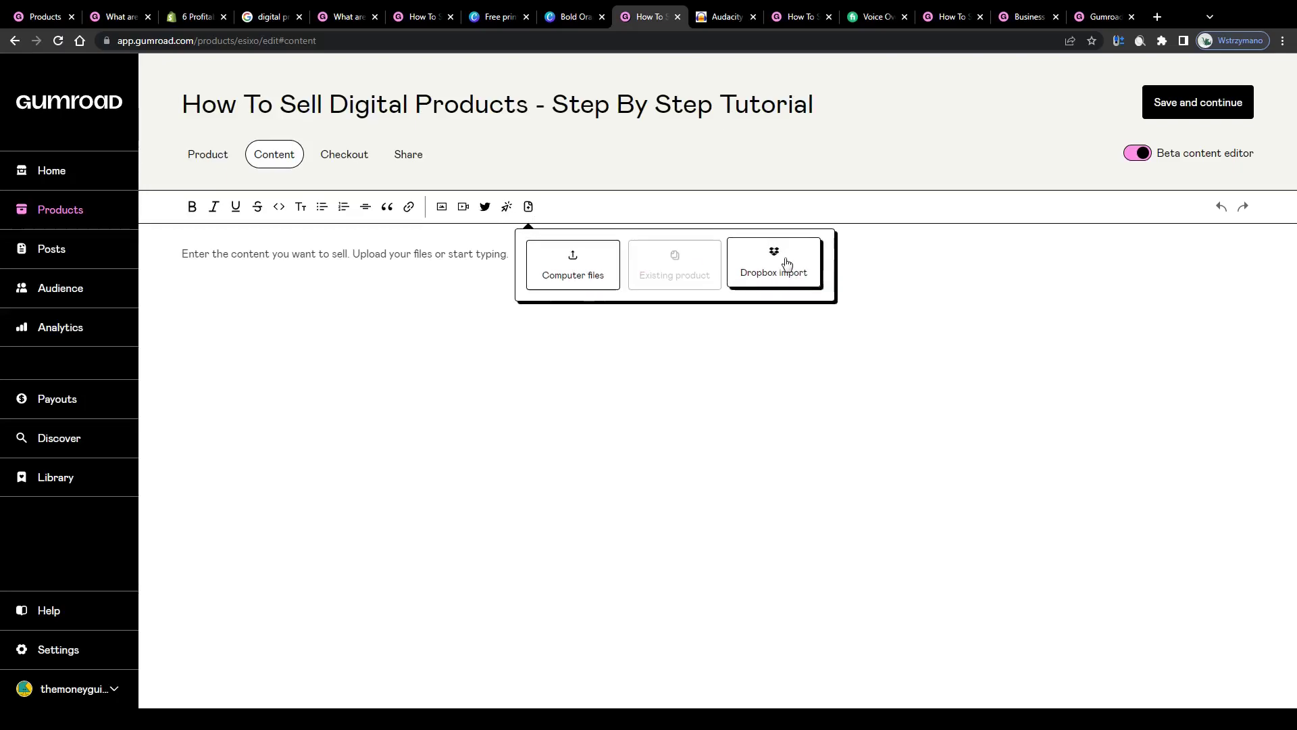
pyautogui.click(408, 276)
pyautogui.hotkey('ctrl', 'Tab')
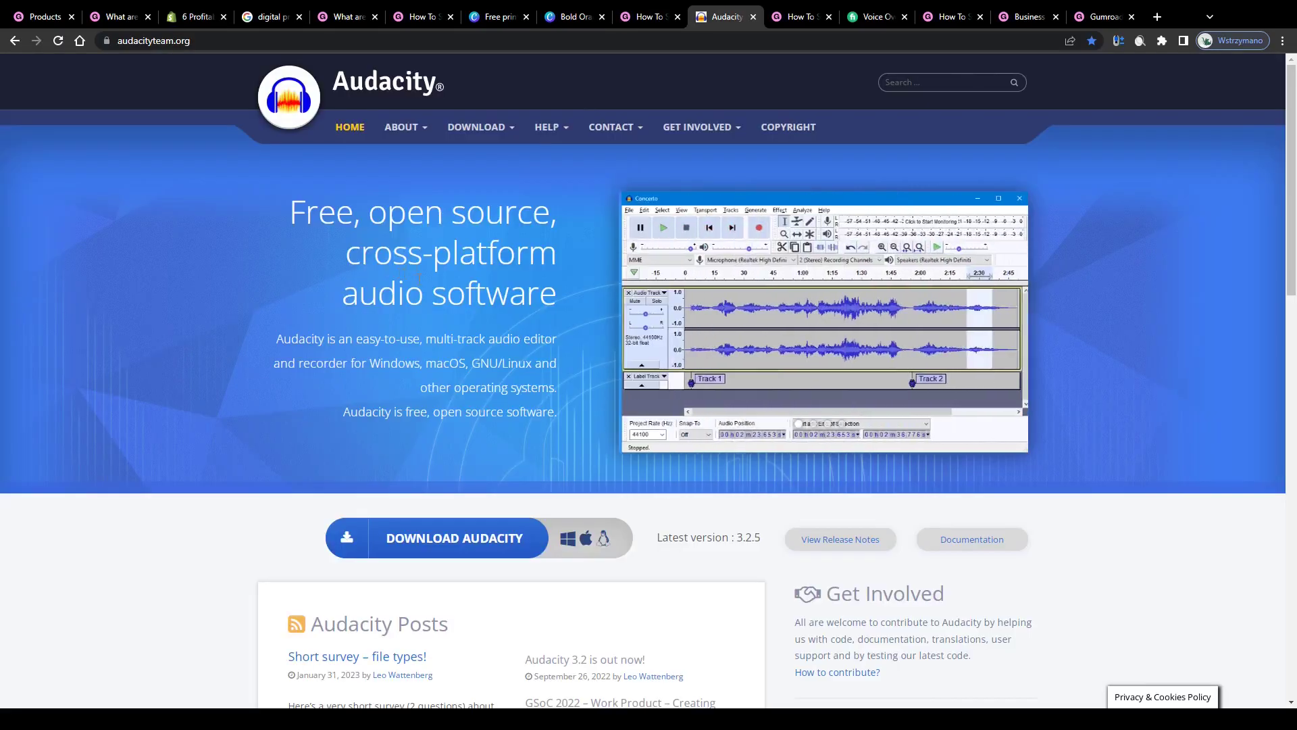
pyautogui.scroll(-3, 323, 331)
pyautogui.scroll(5, 323, 337)
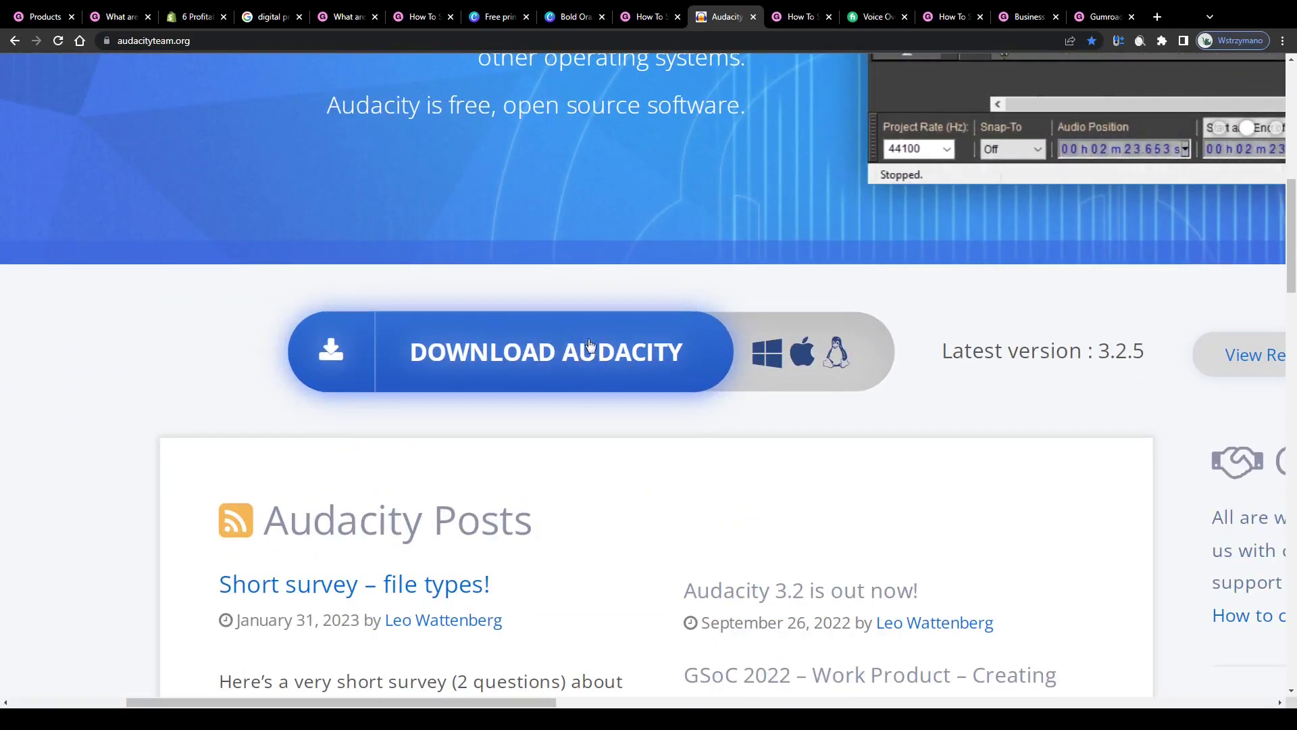
pyautogui.hotkey('ctrl', 'Tab')
# Type the placeholder line 'Type content here...' into the empty product content
pyautogui.scroll(5, 389, 192)
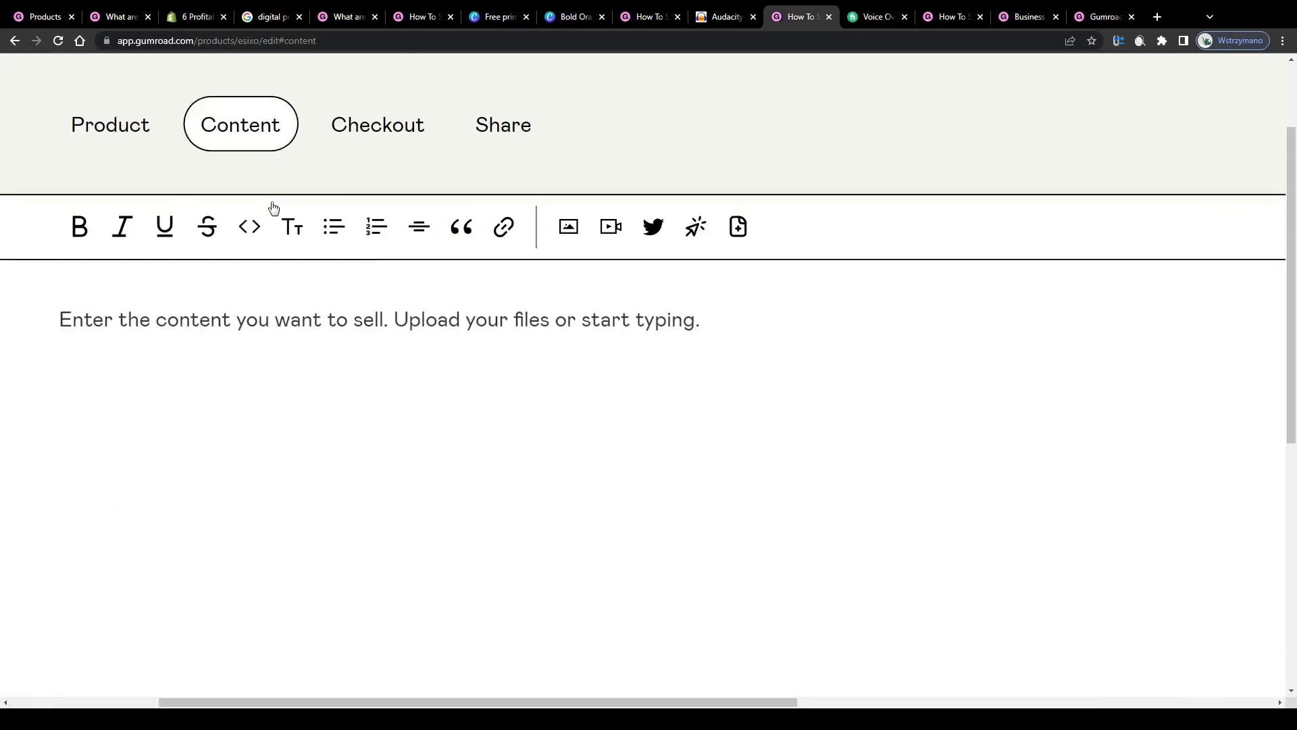
pyautogui.click(738, 227)
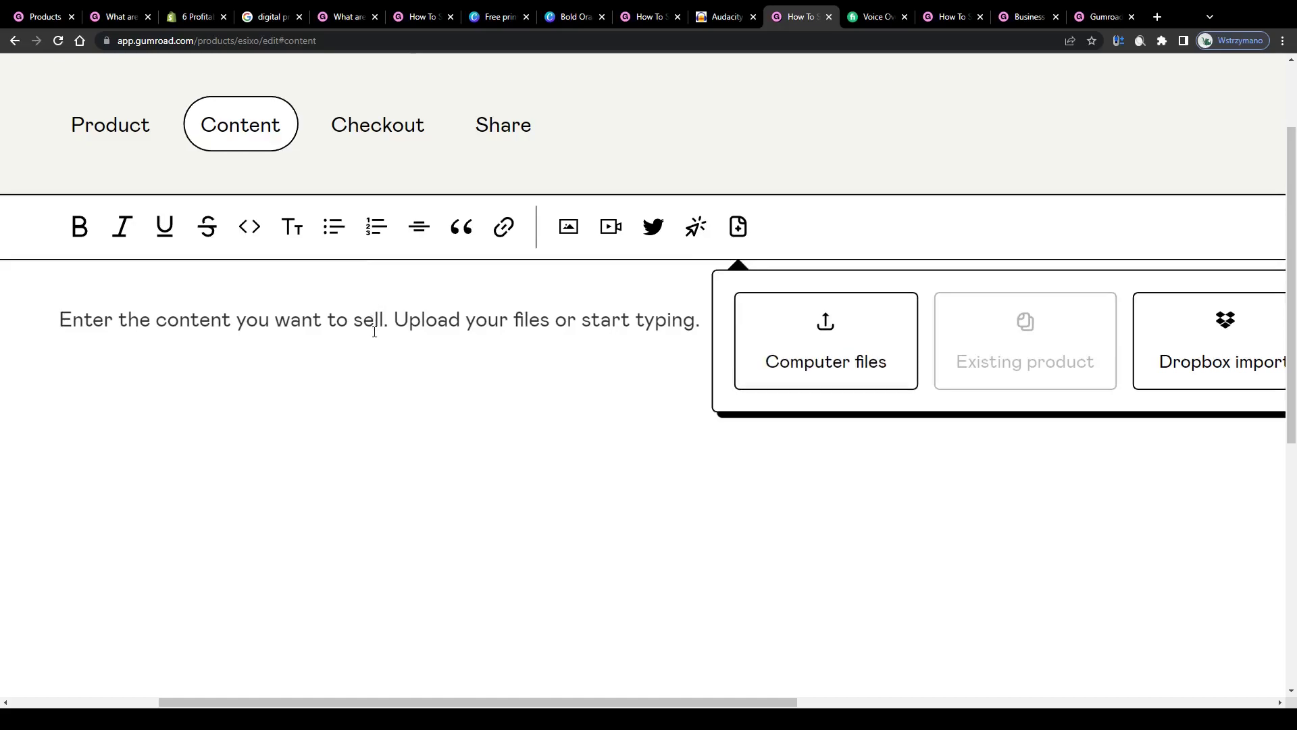
pyautogui.click(97, 315)
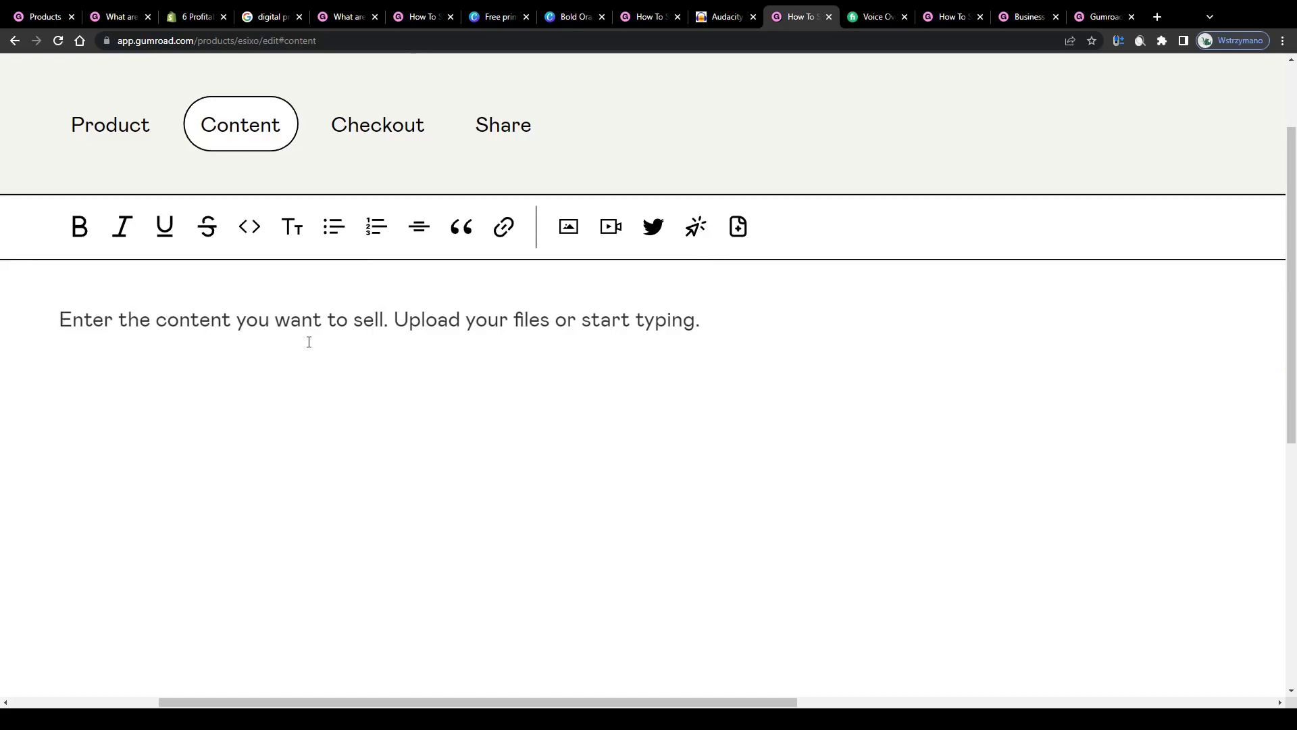
pyautogui.write('Type con')
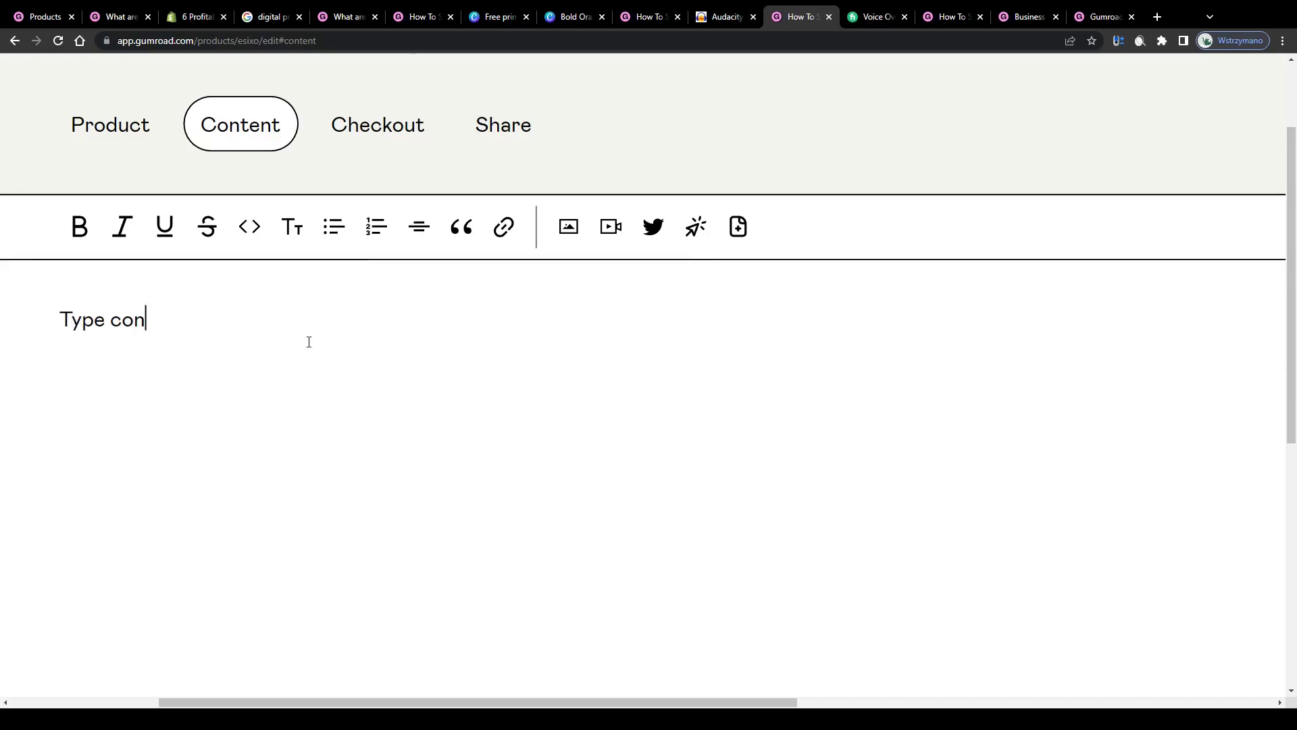
pyautogui.write('tent here...')
pyautogui.moveTo(310, 328); pyautogui.dragTo(36, 324)
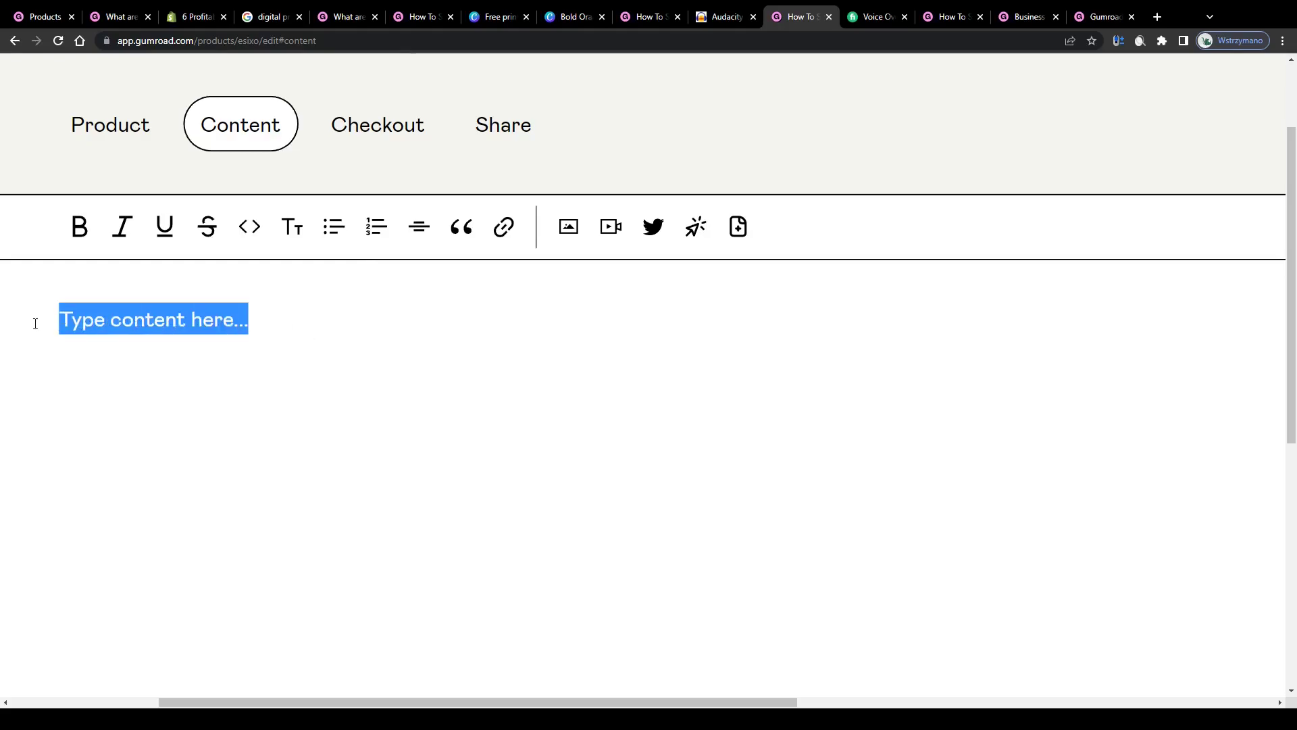
pyautogui.click(379, 327)
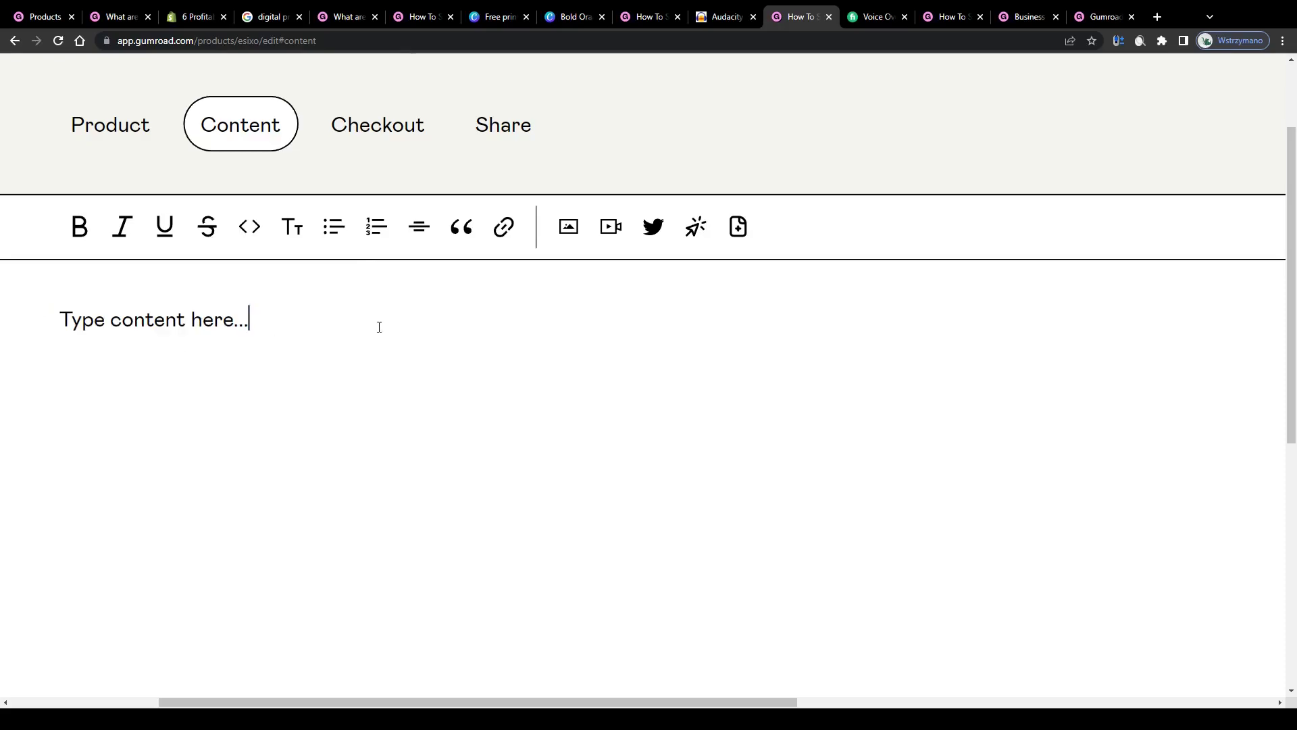
# Recheck the upload choices, reset zoom to 100%, and switch to Fiverr's voice over listings
pyautogui.click(737, 227)
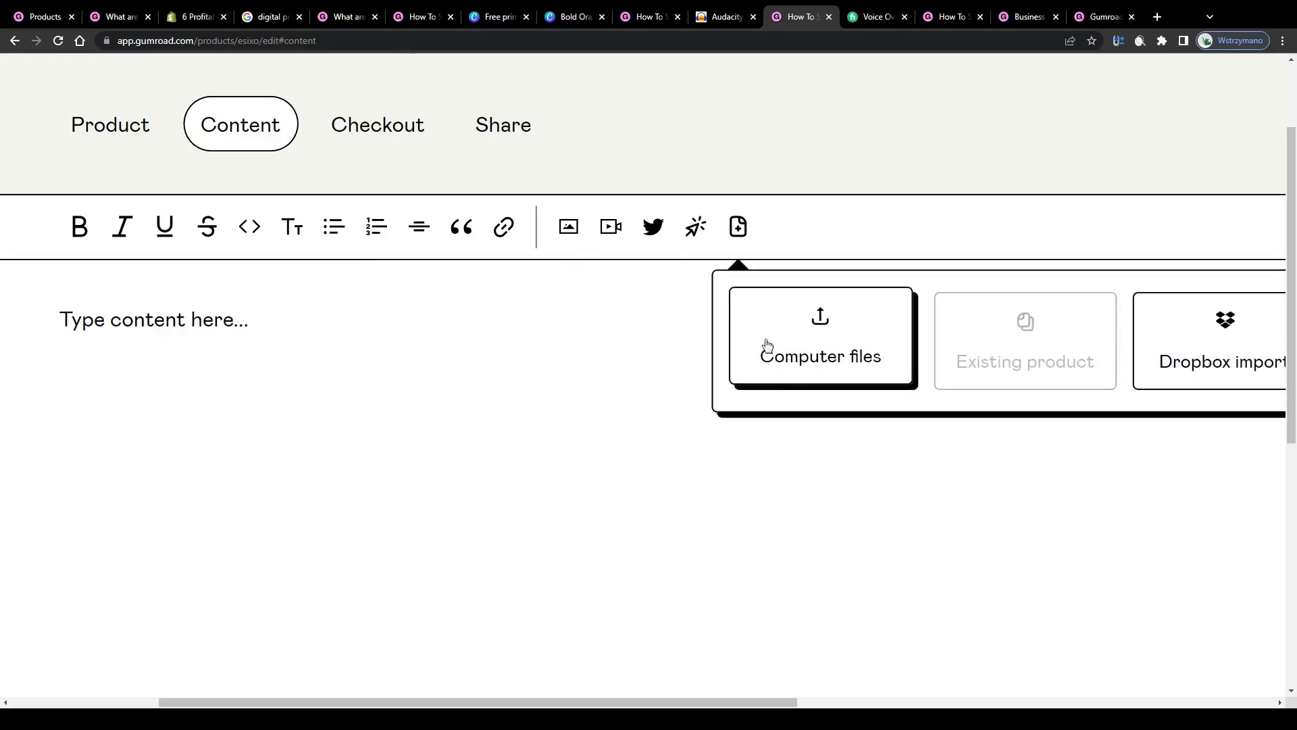
pyautogui.click(351, 340)
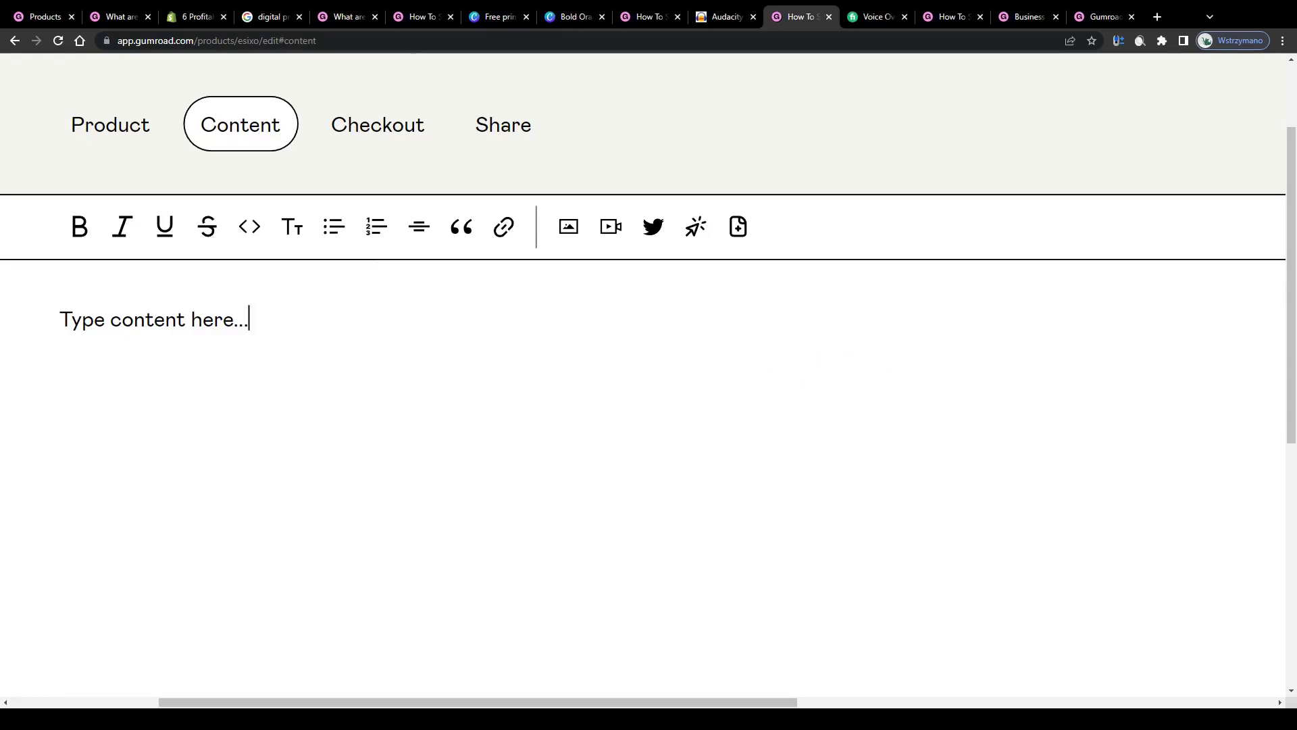
pyautogui.hotkey('ctrl', '0')
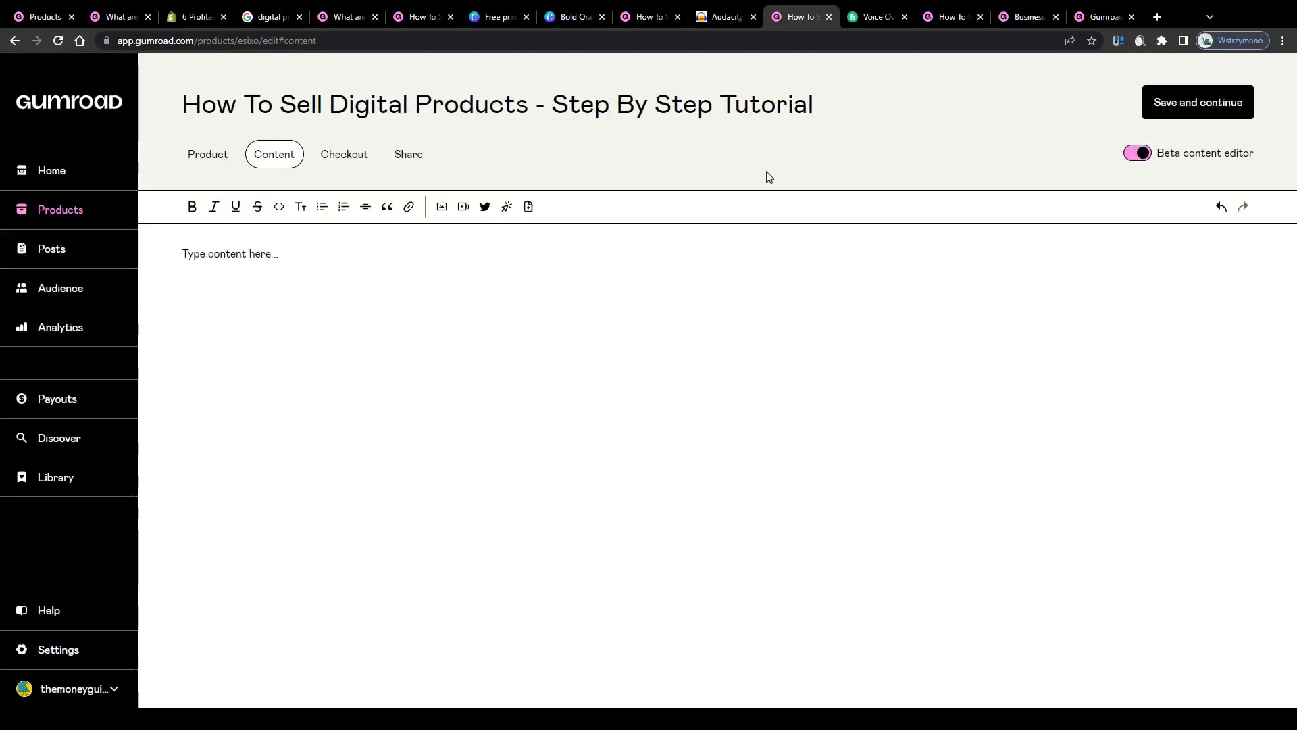
pyautogui.hotkey('ctrl', 'Tab')
pyautogui.moveTo(174, 193)
pyautogui.mouseDown()
pyautogui.moveTo(333, 196)
pyautogui.moveTo(166, 196)
pyautogui.mouseUp()
# Scroll through the Under $10 Voice Over gigs and back to the top of the listing
pyautogui.scroll(-1, 121, 317)
pyautogui.scroll(-7, 120, 316)
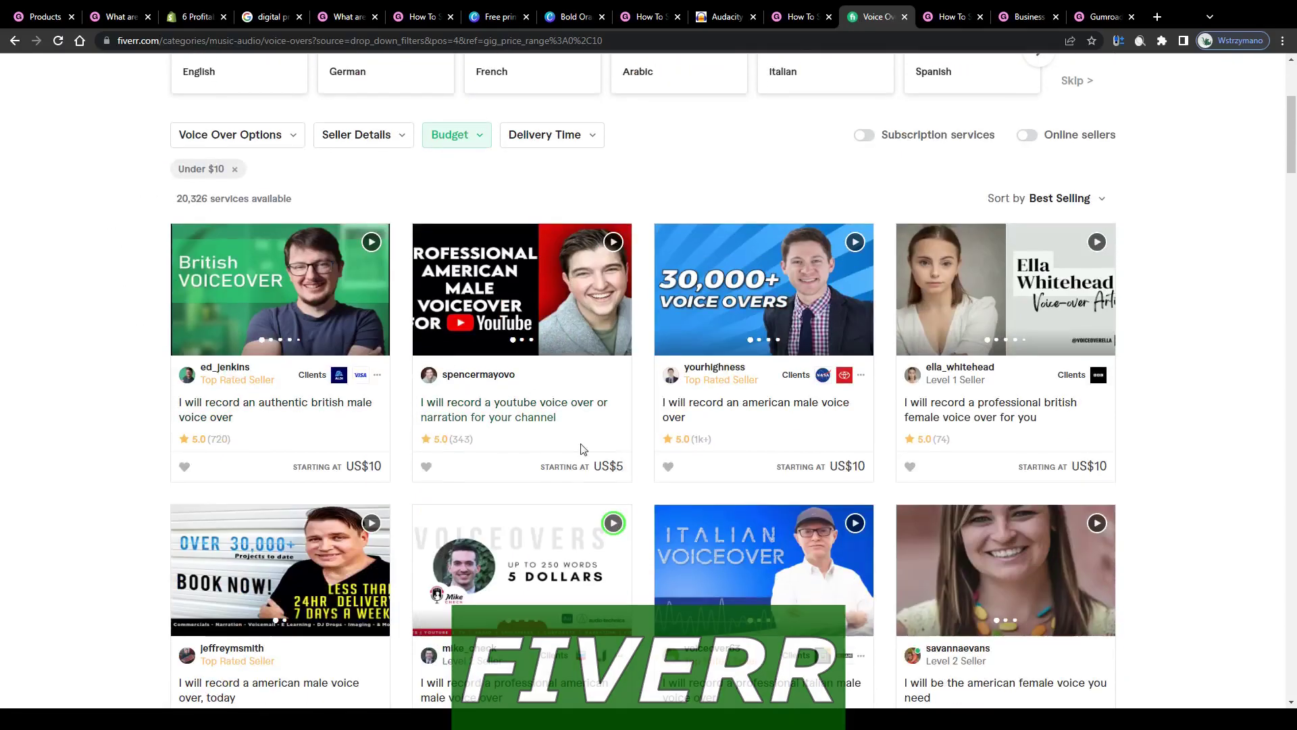
pyautogui.scroll(-5, 425, 426)
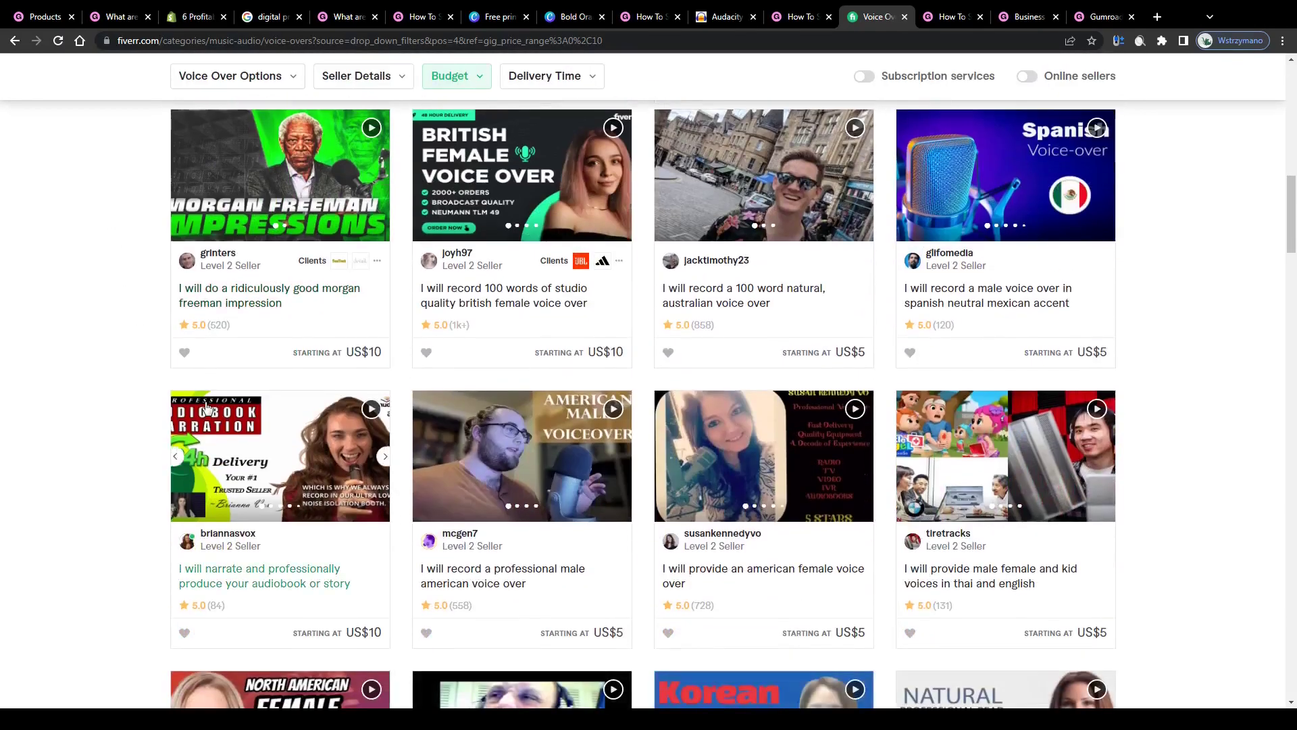
pyautogui.scroll(2, 215, 415)
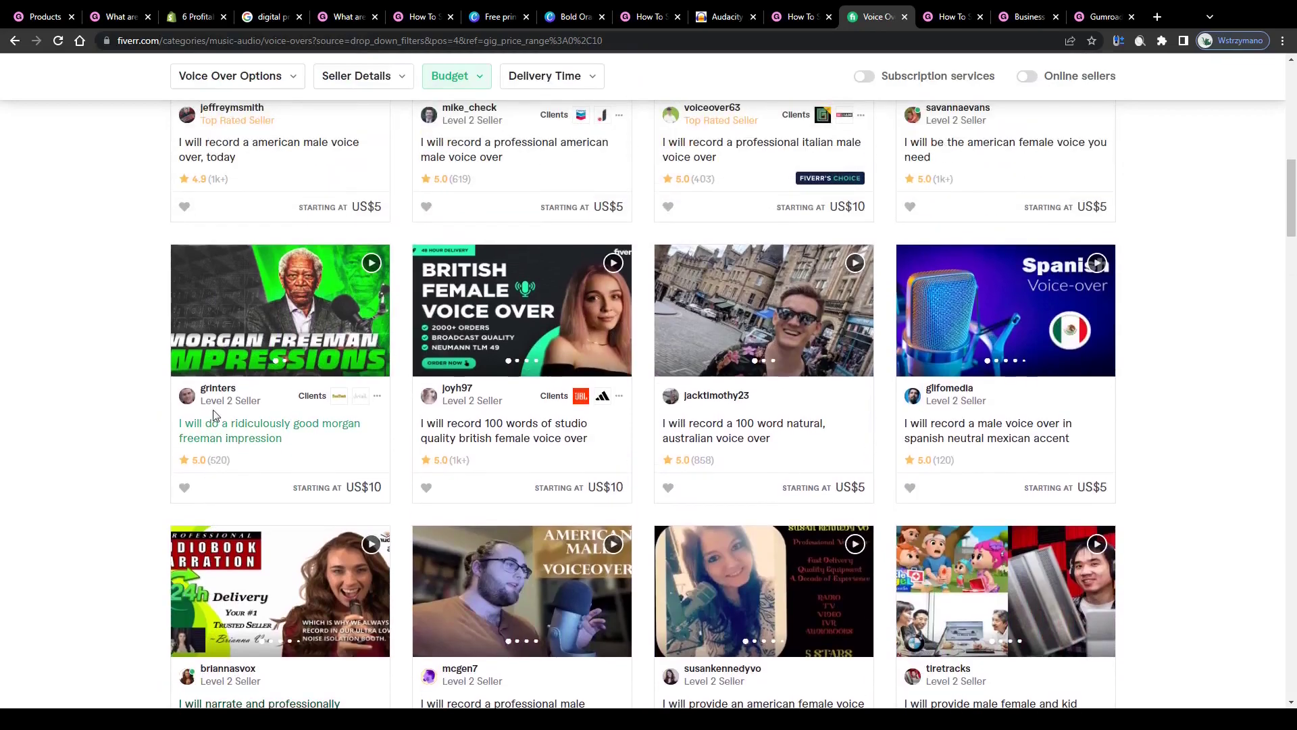
pyautogui.scroll(7, 213, 414)
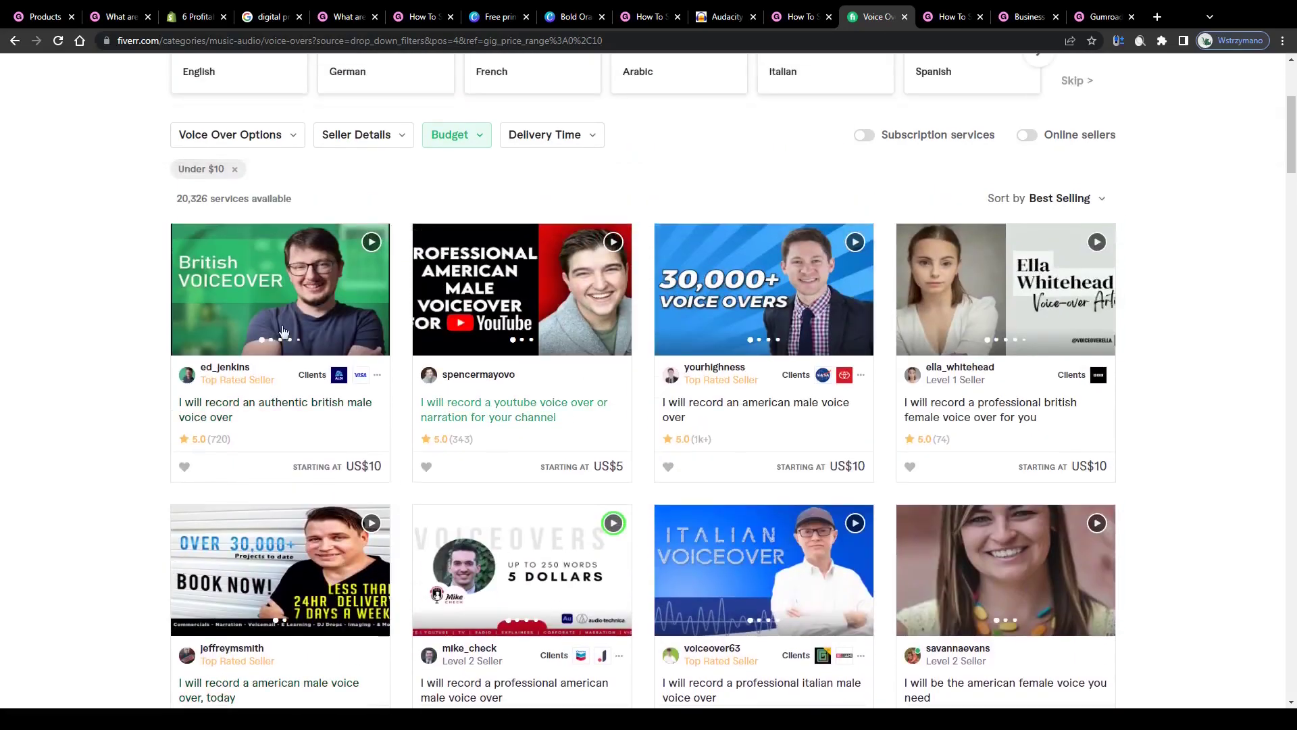
pyautogui.scroll(4, 282, 331)
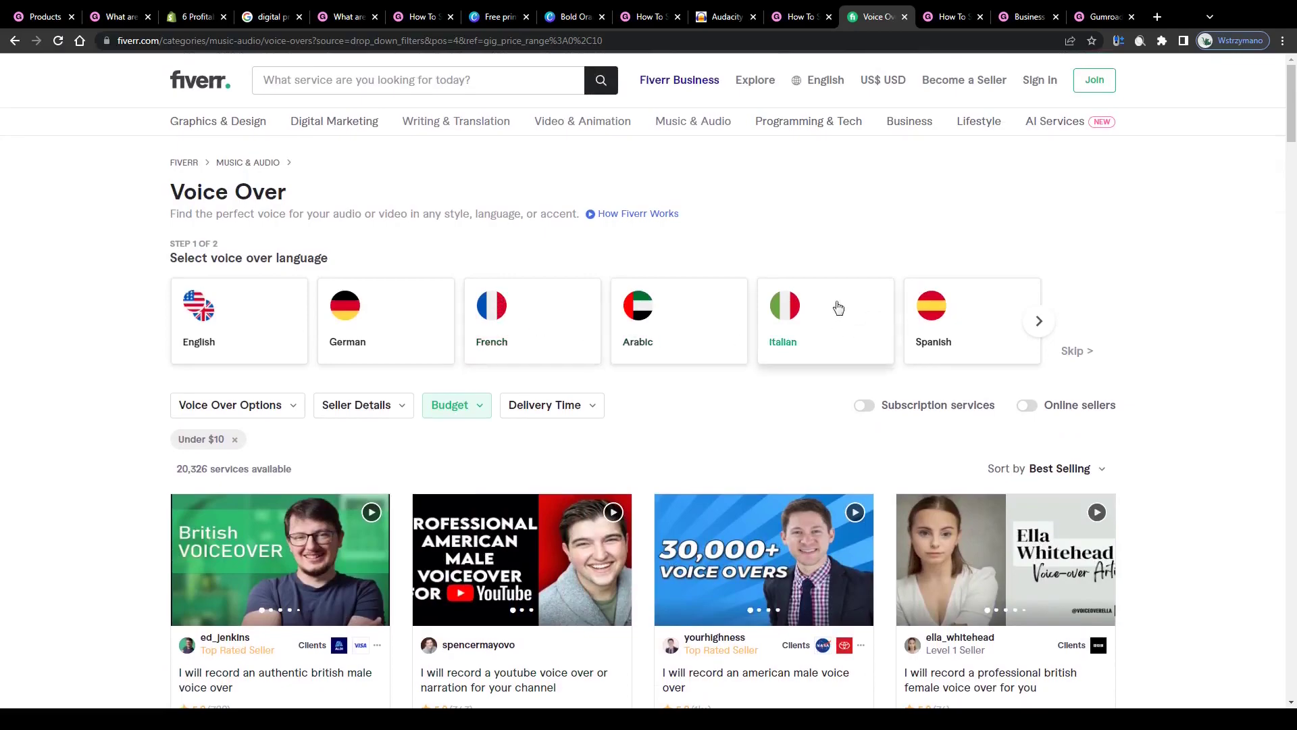
# Return to the tutorial's Checkout tab and review its Payment form section
pyautogui.click(925, 22)
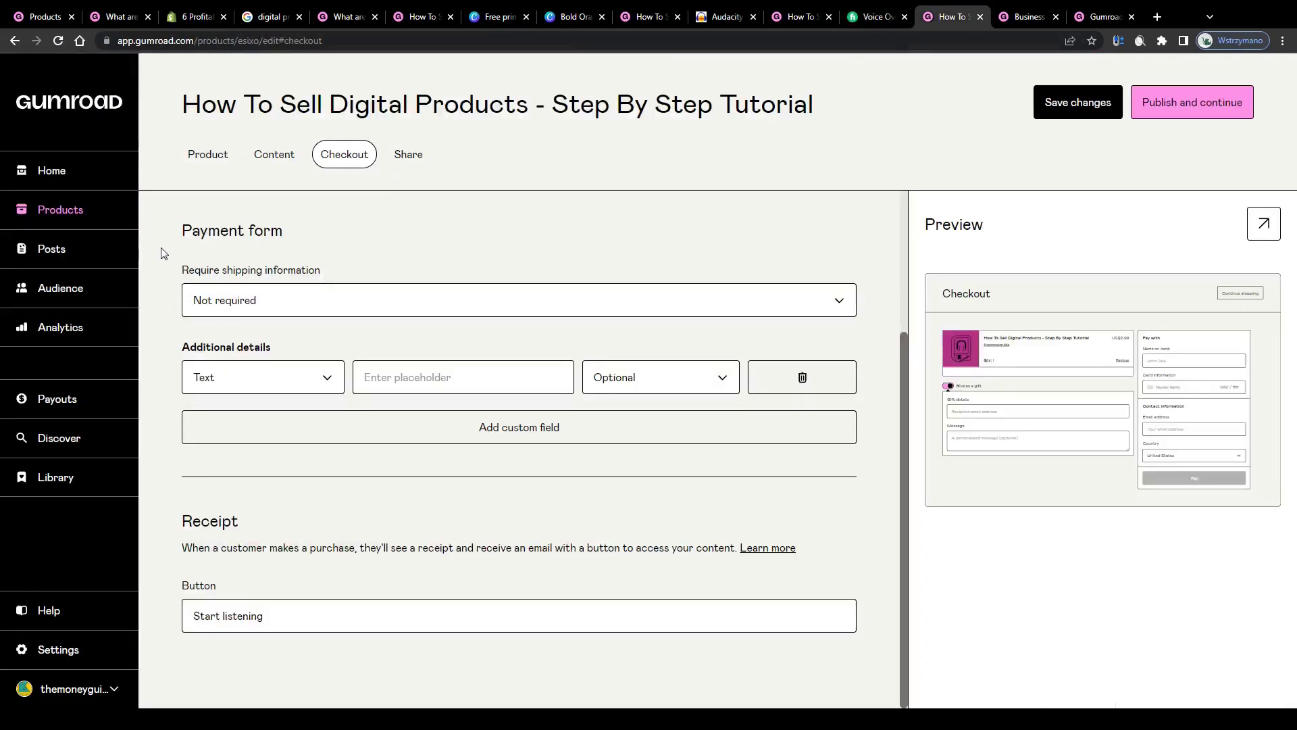
pyautogui.scroll(5, 211, 239)
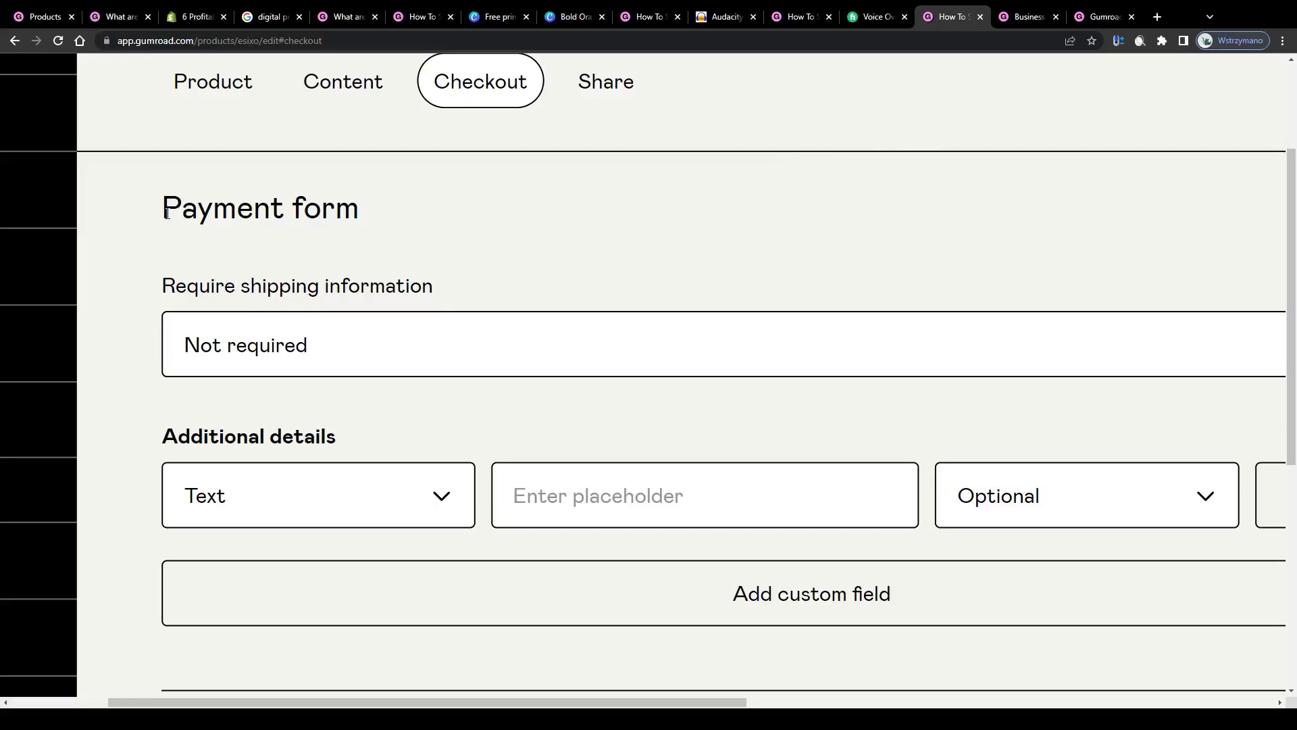
pyautogui.moveTo(167, 214)
pyautogui.mouseDown()
pyautogui.moveTo(338, 216)
pyautogui.moveTo(376, 232)
pyautogui.moveTo(144, 223)
pyautogui.mouseUp()
pyautogui.scroll(-5, 611, 308)
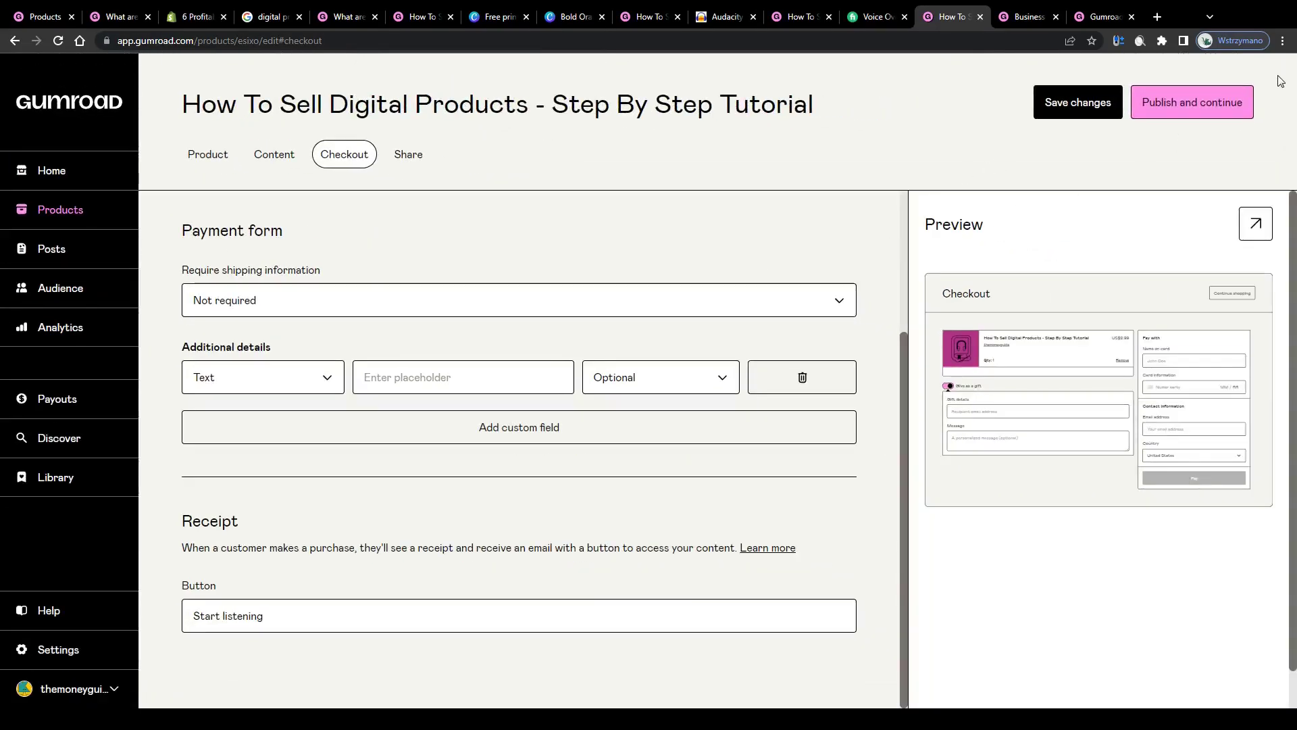
pyautogui.scroll(5, 1222, 93)
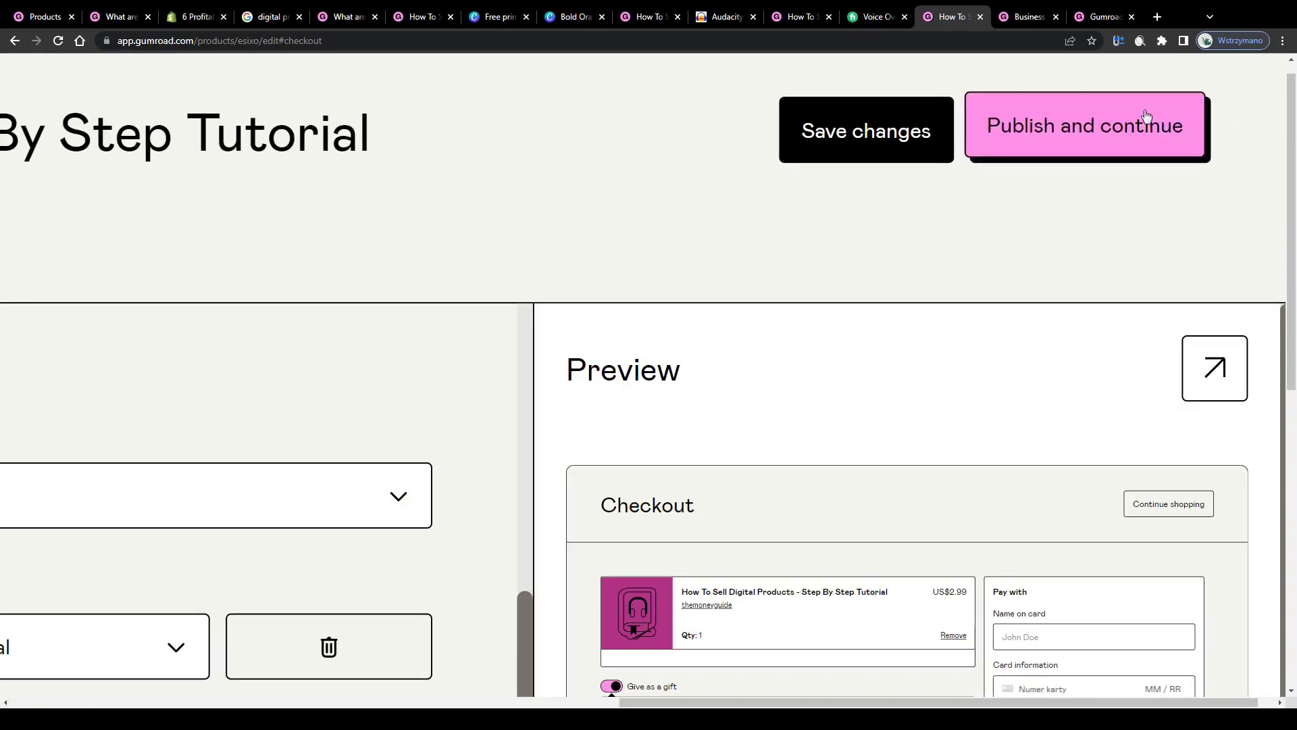
# Open the Business & Money Discover listing and magnify and highlight its product count
pyautogui.hotkey('ctrl', 'Tab')
pyautogui.scroll(-4, 553, 427)
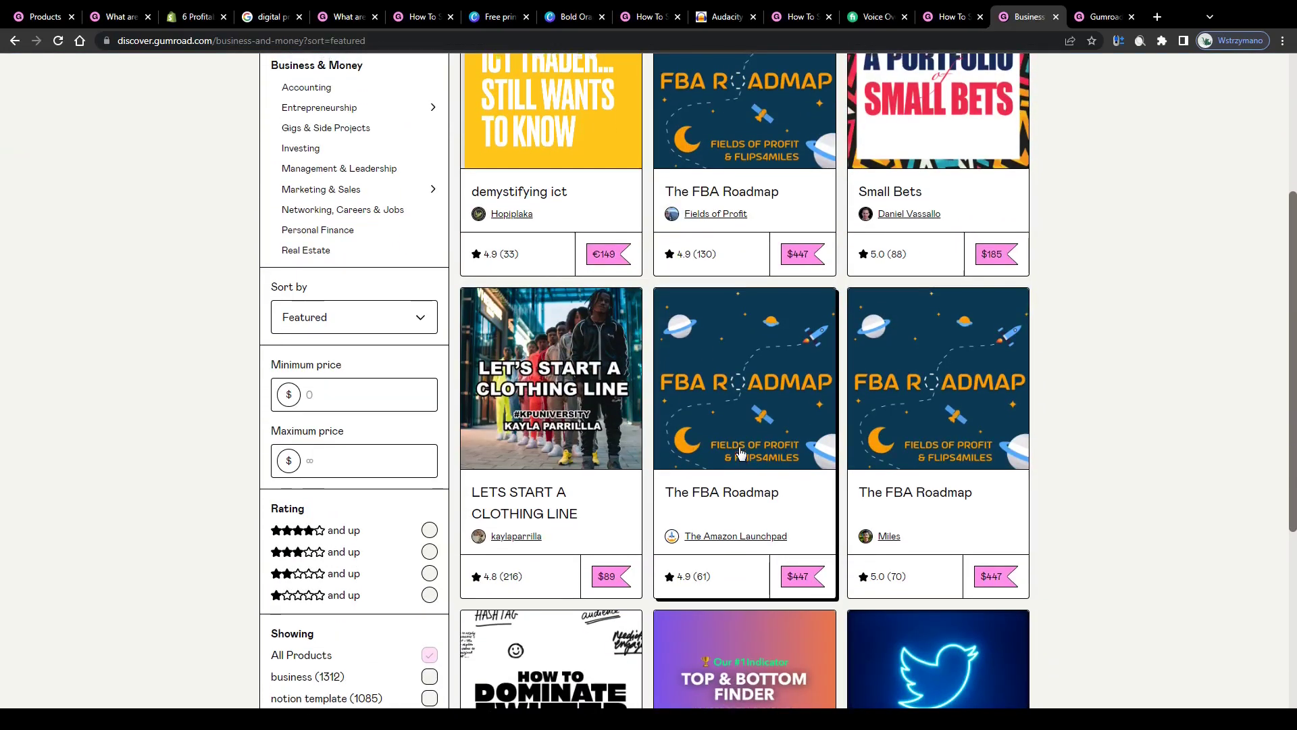
pyautogui.scroll(5, 552, 427)
pyautogui.hotkey('ctrl', '+')
pyautogui.hotkey('ctrl', '+')
pyautogui.hotkey('ctrl', '+')
pyautogui.hotkey('ctrl', '+')
pyautogui.hotkey('ctrl', '+')
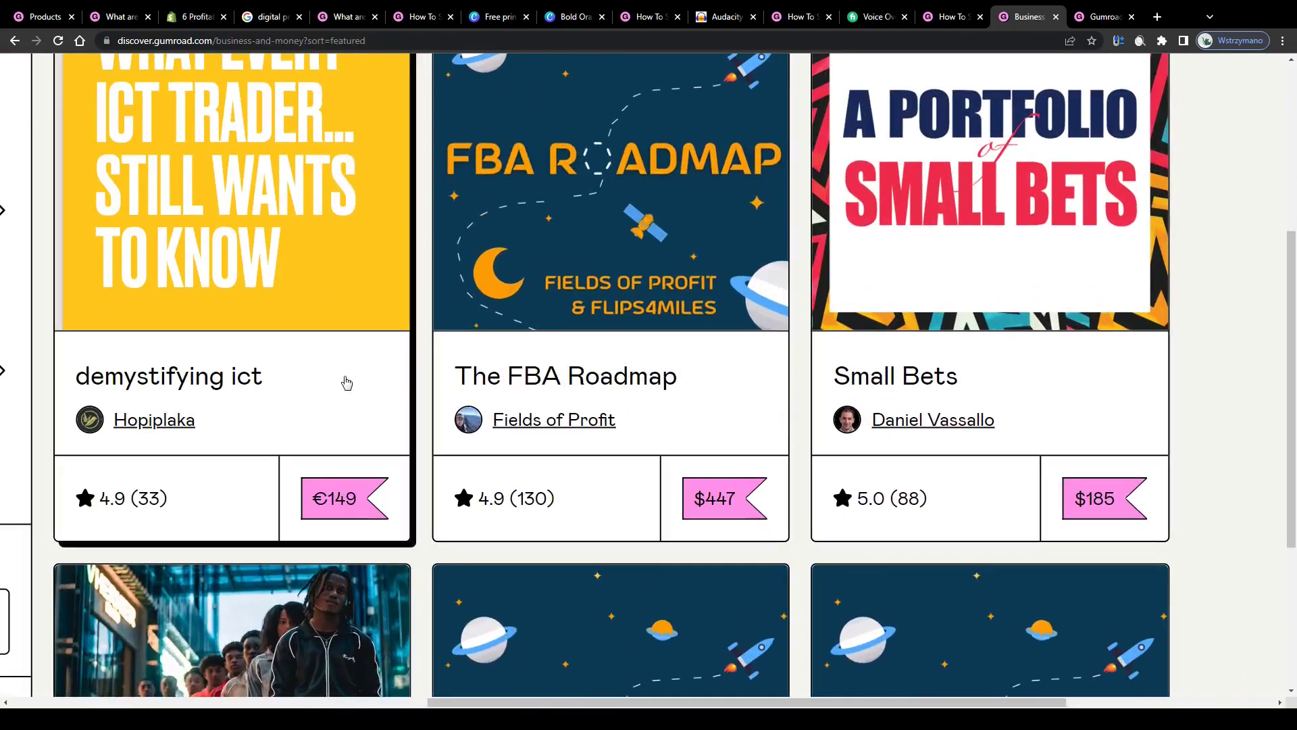
pyautogui.hotkey('ctrl', '-')
pyautogui.hotkey('ctrl', '-')
pyautogui.hotkey('ctrl', '-')
pyautogui.hotkey('ctrl', '-')
pyautogui.hotkey('ctrl', '-')
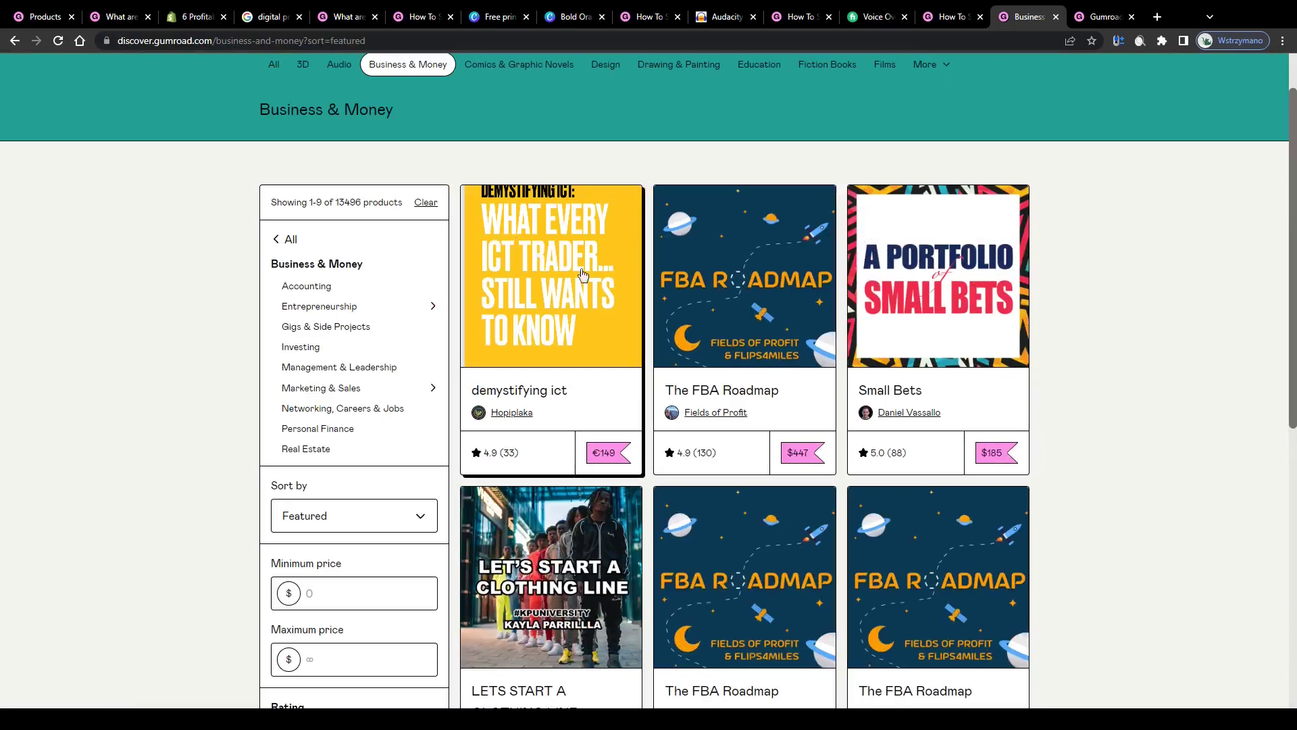
pyautogui.hotkey('ctrl', '+')
pyautogui.hotkey('ctrl', '+')
pyautogui.hotkey('ctrl', '+')
pyautogui.hotkey('ctrl', '+')
pyautogui.hotkey('ctrl', '+')
pyautogui.hotkey('ctrl', '+')
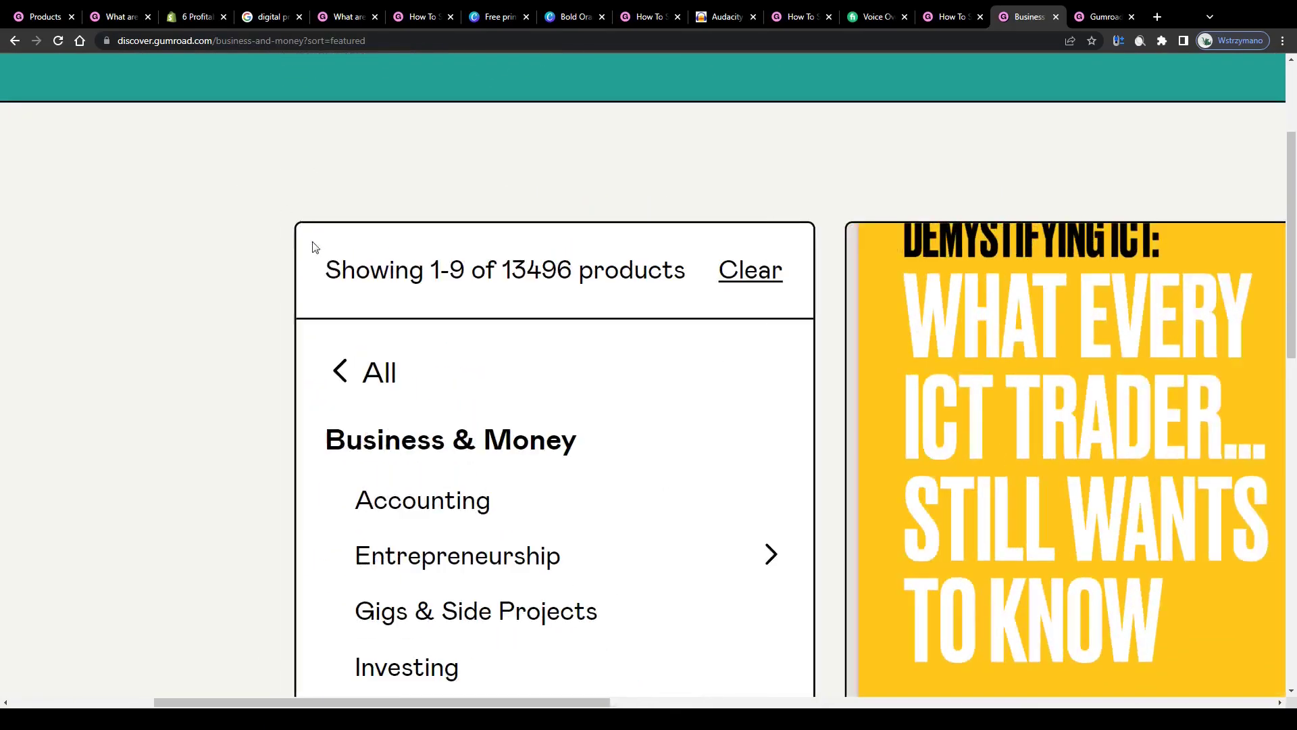
pyautogui.moveTo(321, 270); pyautogui.dragTo(685, 271)
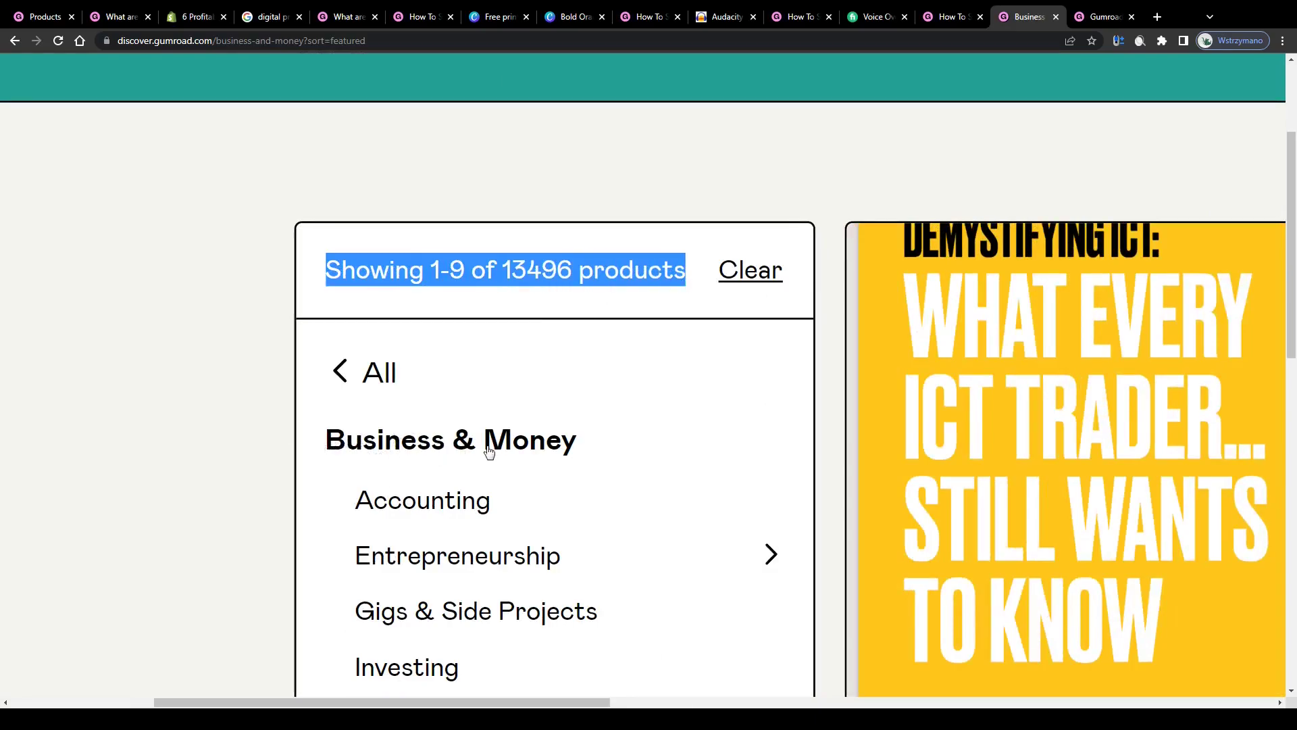
pyautogui.hotkey('ctrl', '-')
pyautogui.hotkey('ctrl', '-')
pyautogui.hotkey('ctrl', '-')
pyautogui.hotkey('ctrl', '-')
pyautogui.hotkey('ctrl', '-')
pyautogui.hotkey('ctrl', '-')
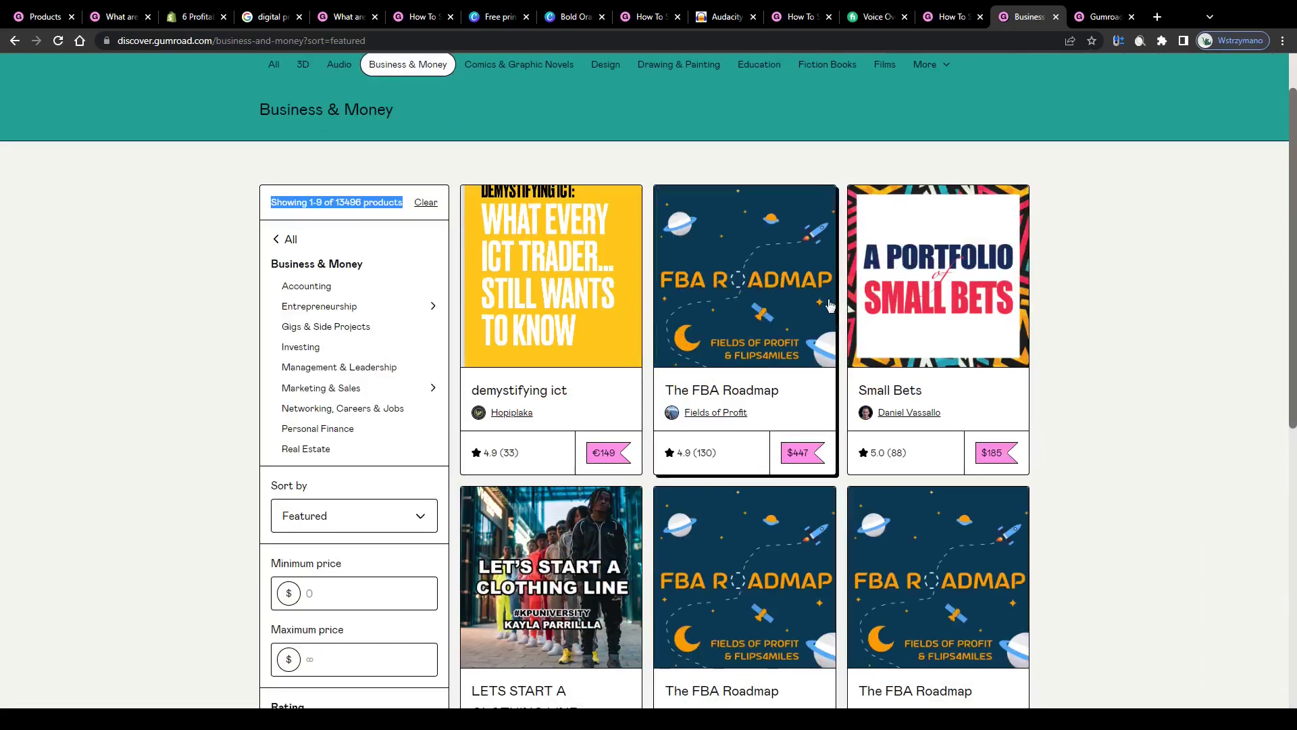
pyautogui.click(1147, 249)
# Zoom in on the price tags and highlight The FBA Roadmap's $447 price
pyautogui.hotkey('ctrl', '+')
pyautogui.hotkey('ctrl', '+')
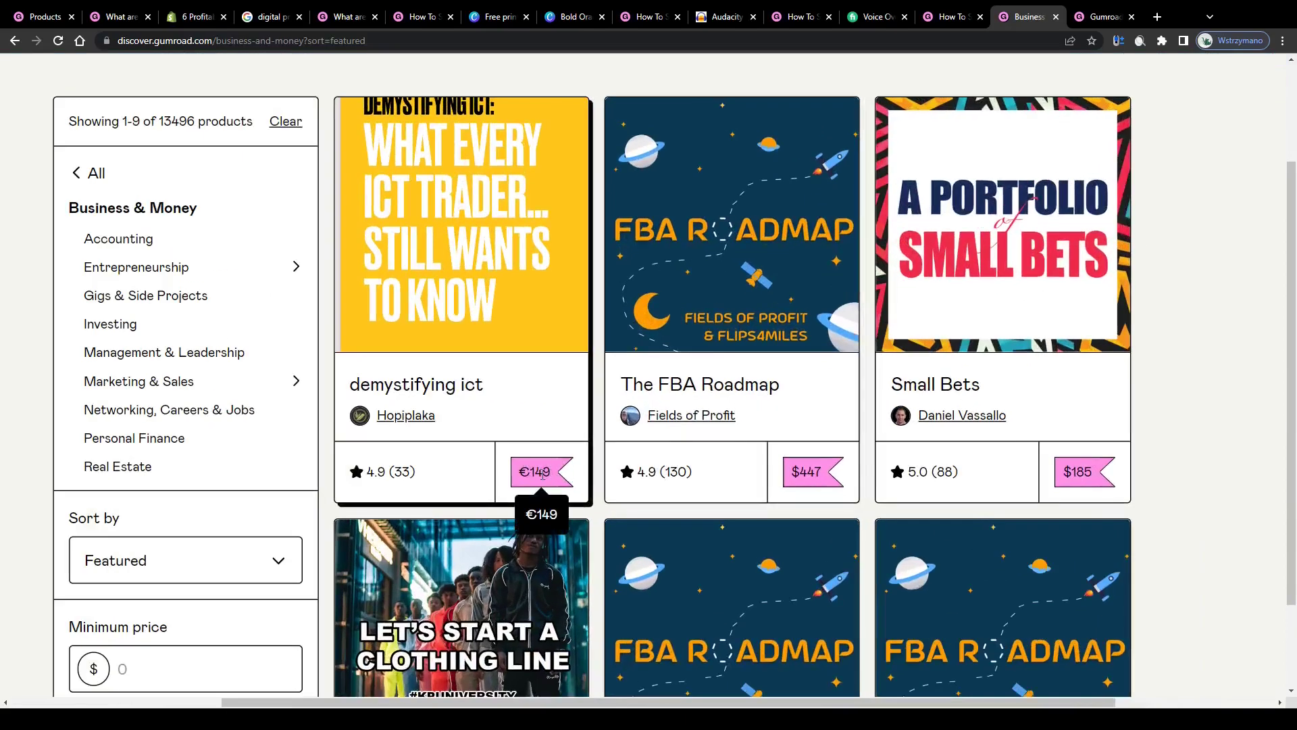
pyautogui.doubleClick(809, 471)
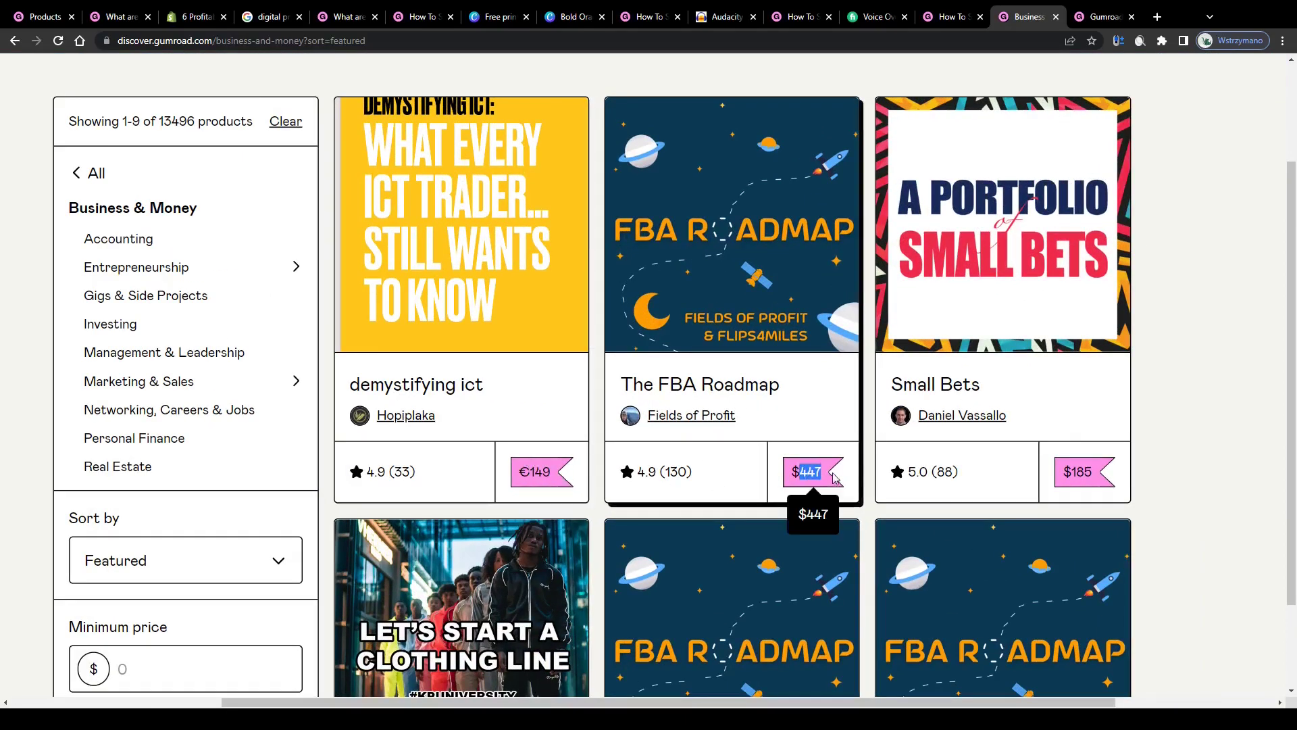
pyautogui.click(1187, 367)
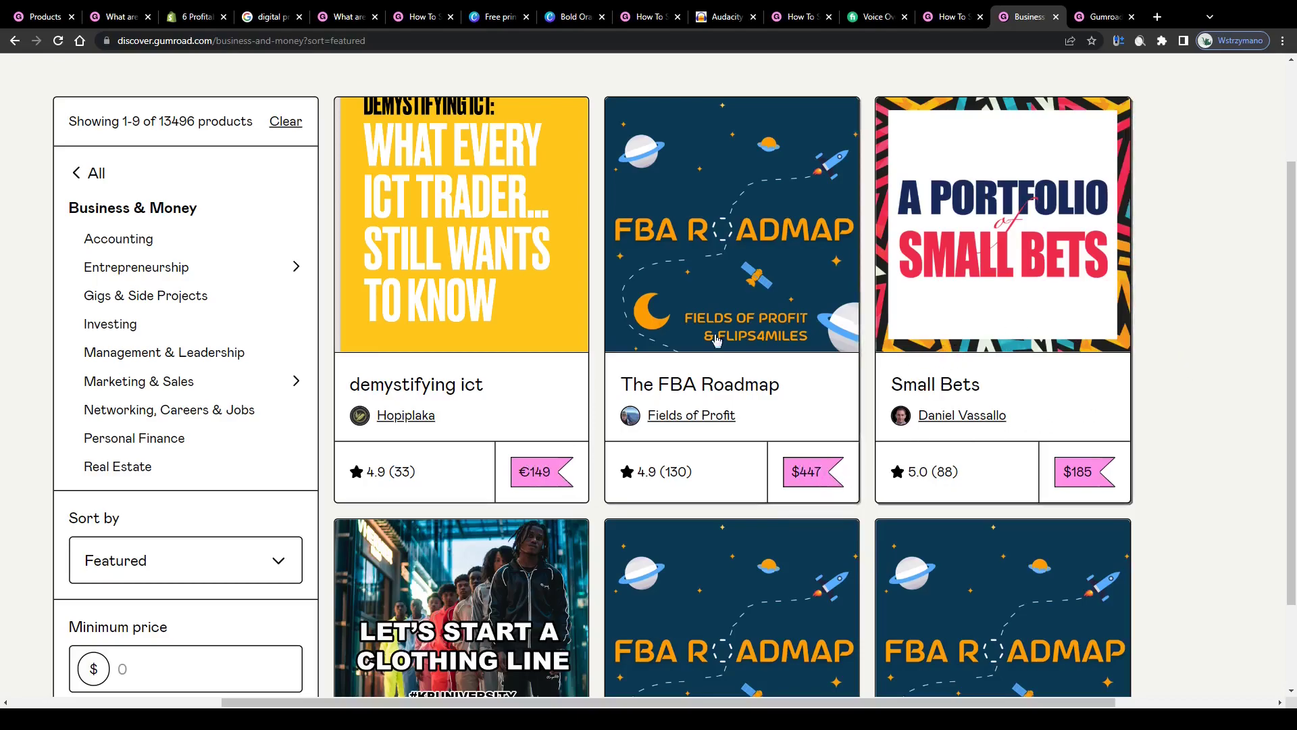
pyautogui.scroll(-5, 663, 363)
pyautogui.scroll(-6, 663, 362)
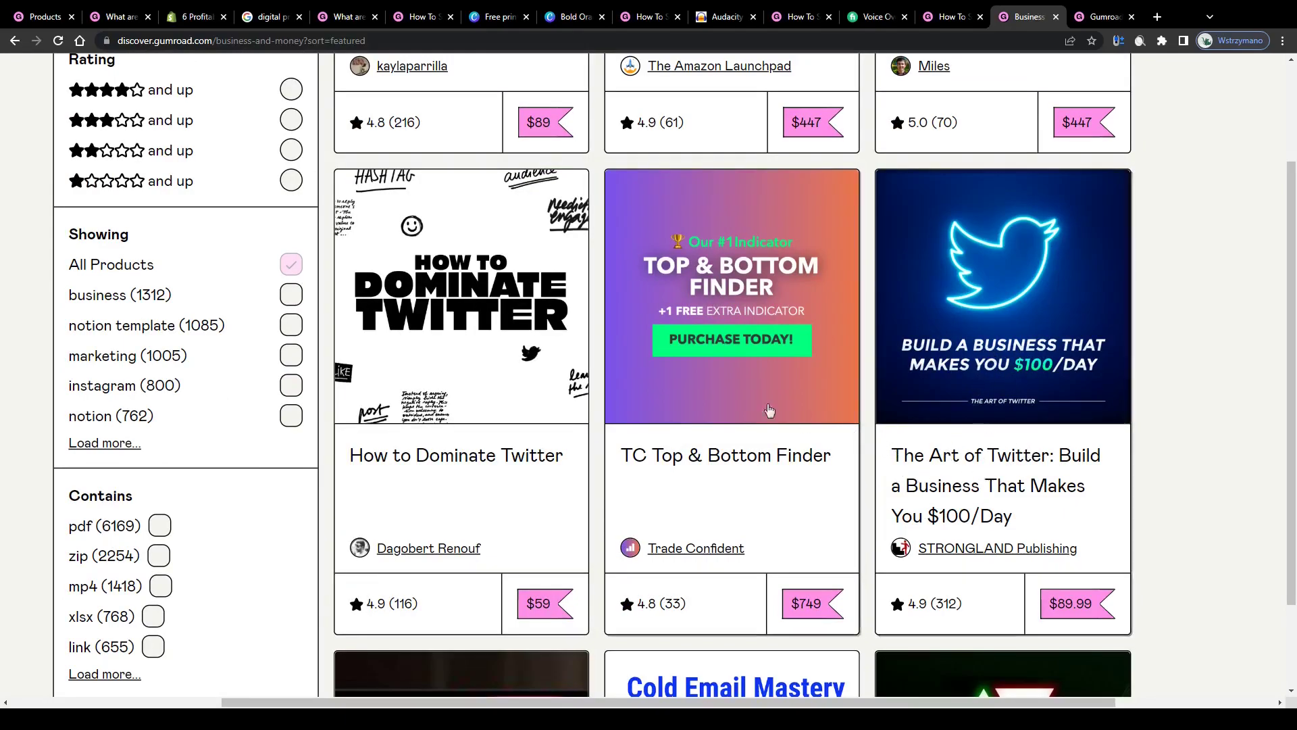
pyautogui.scroll(-7, 509, 304)
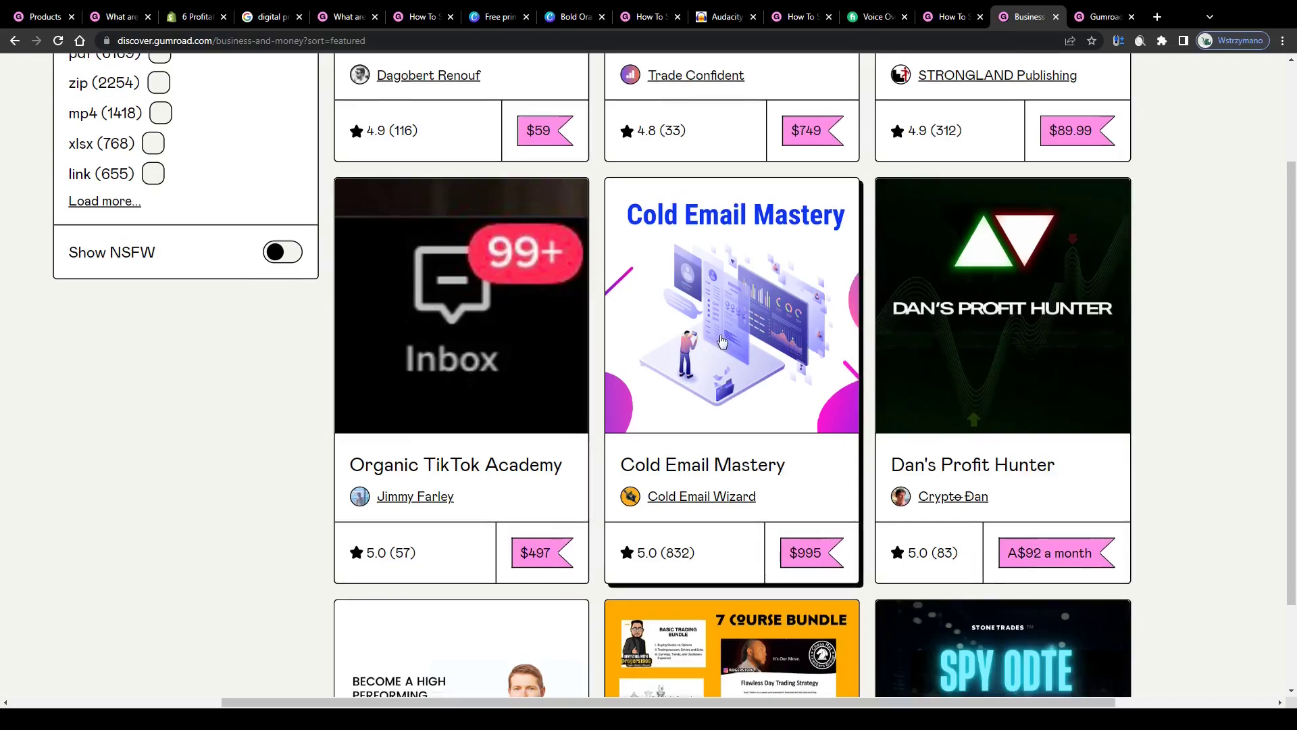
# Zoom out and scroll through the product grid, then back to the top
pyautogui.hotkey('ctrl', '-')
pyautogui.hotkey('ctrl', '-')
pyautogui.hotkey('ctrl', '-')
pyautogui.scroll(-3, 836, 487)
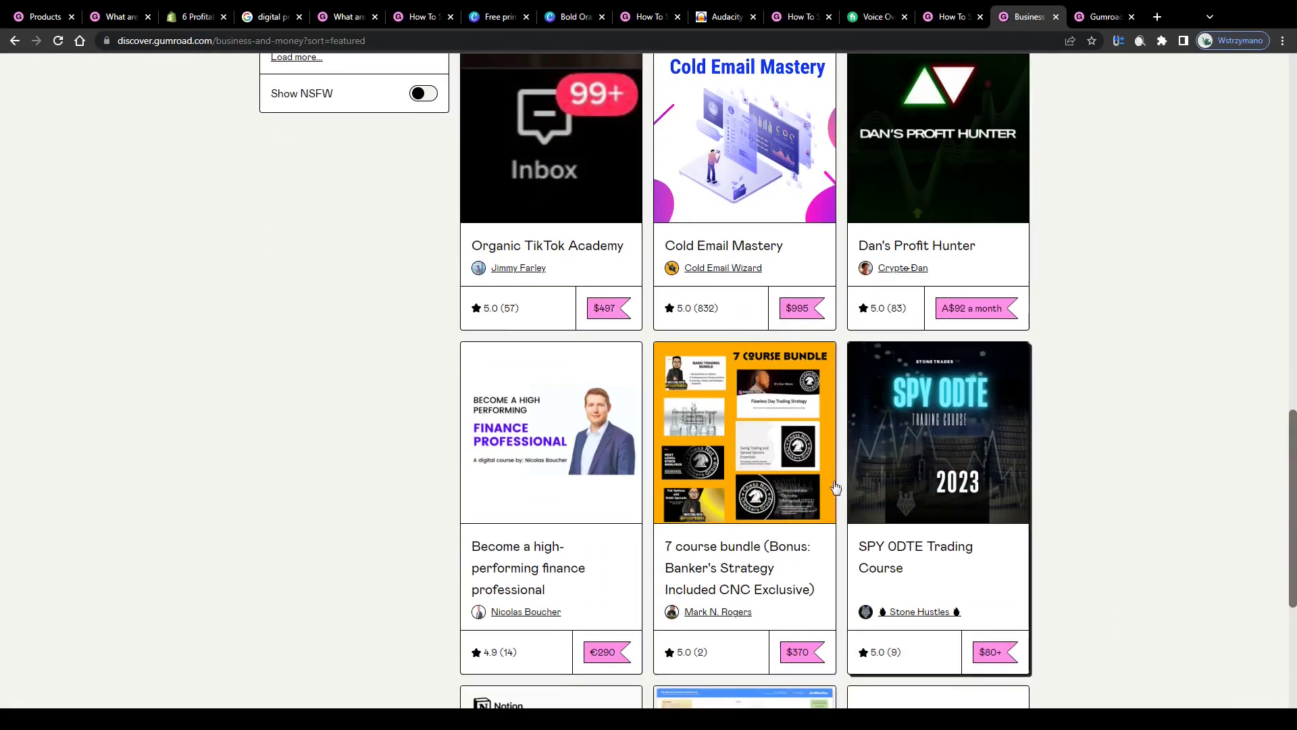
pyautogui.scroll(-4, 836, 486)
pyautogui.scroll(-1, 836, 509)
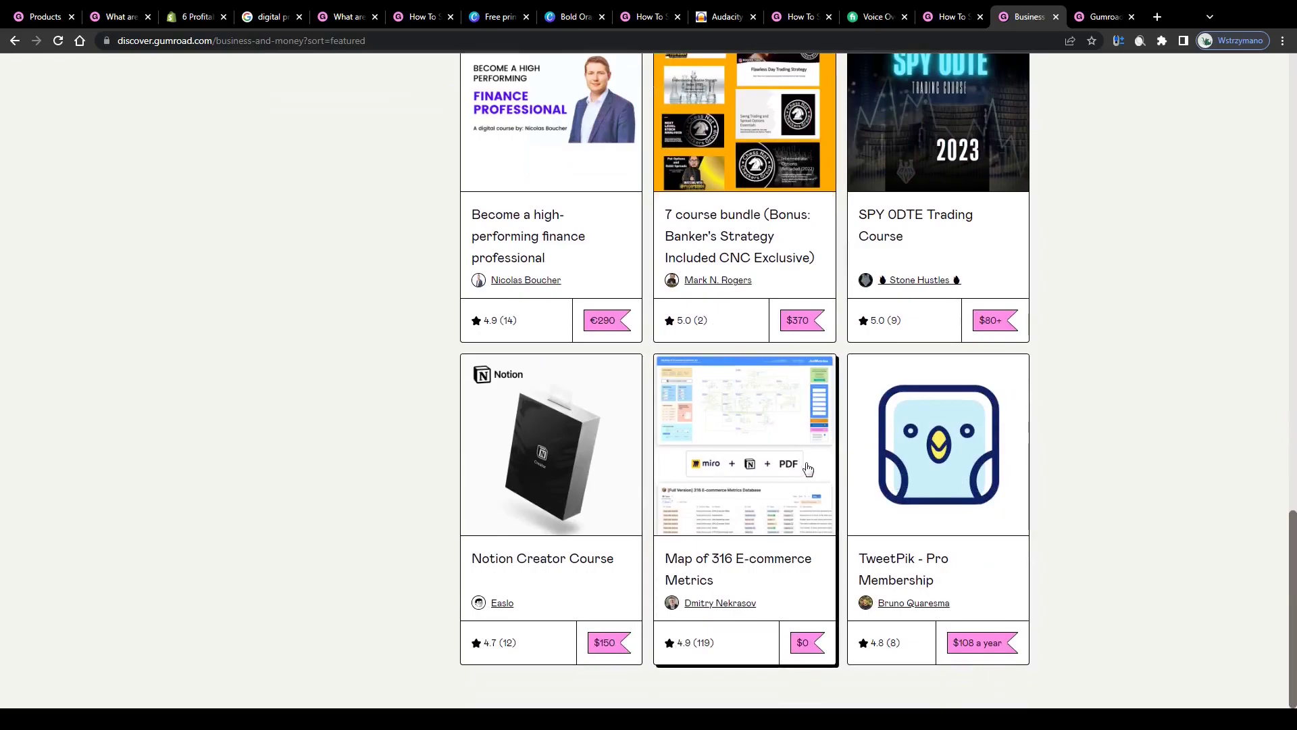
pyautogui.scroll(-5, 671, 449)
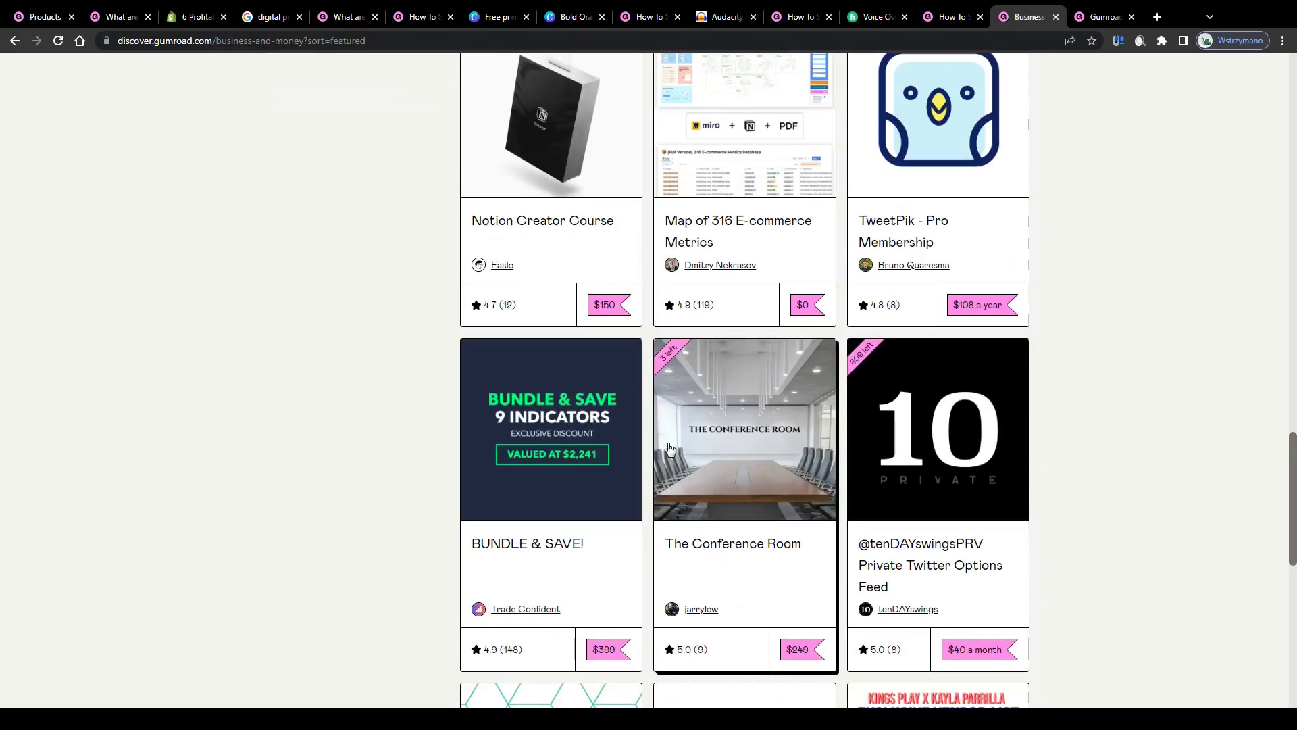
pyautogui.scroll(-4, 690, 441)
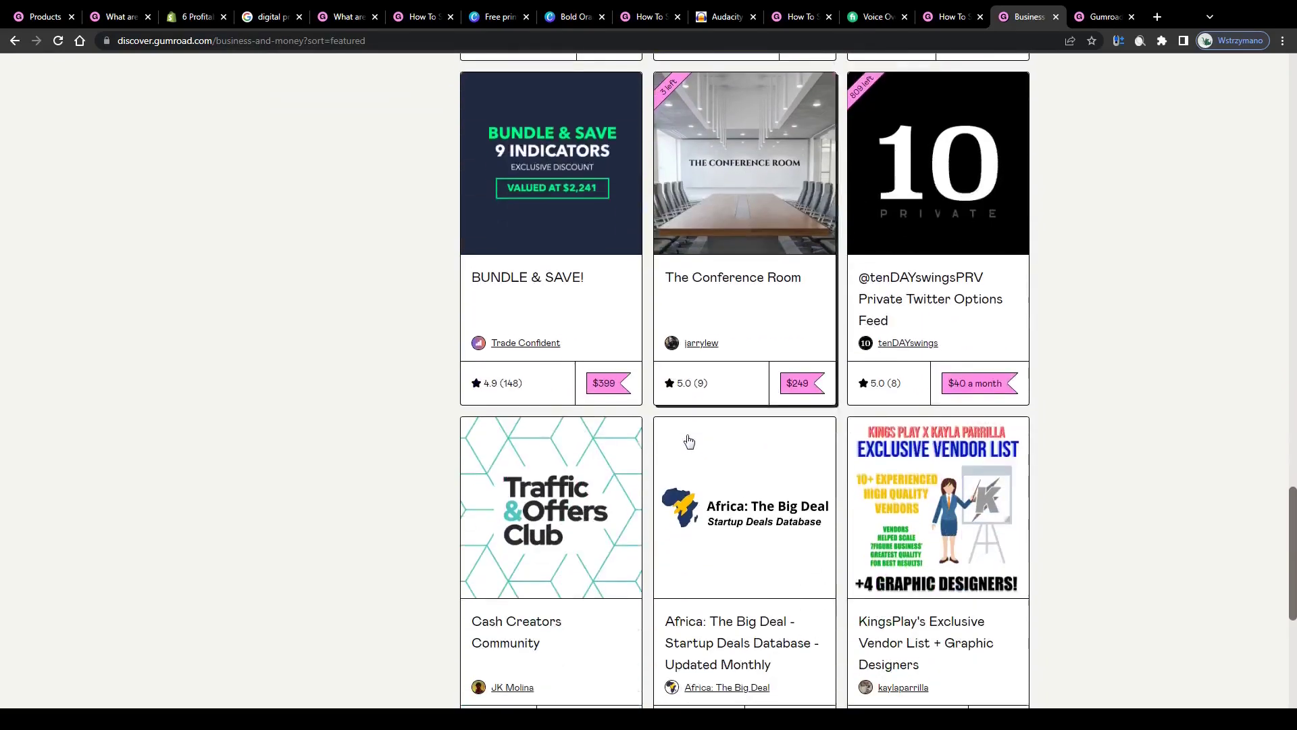
pyautogui.scroll(-4, 750, 429)
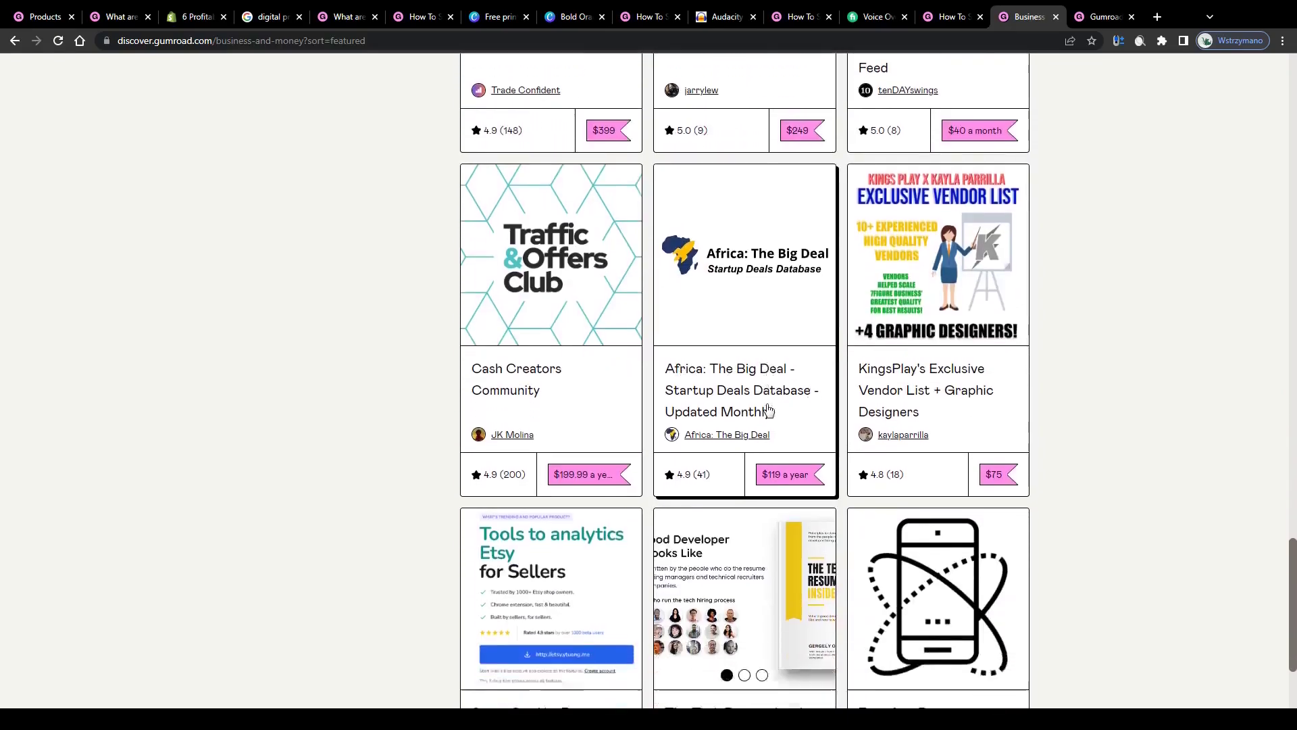
pyautogui.scroll(-3, 769, 410)
pyautogui.scroll(5, 747, 455)
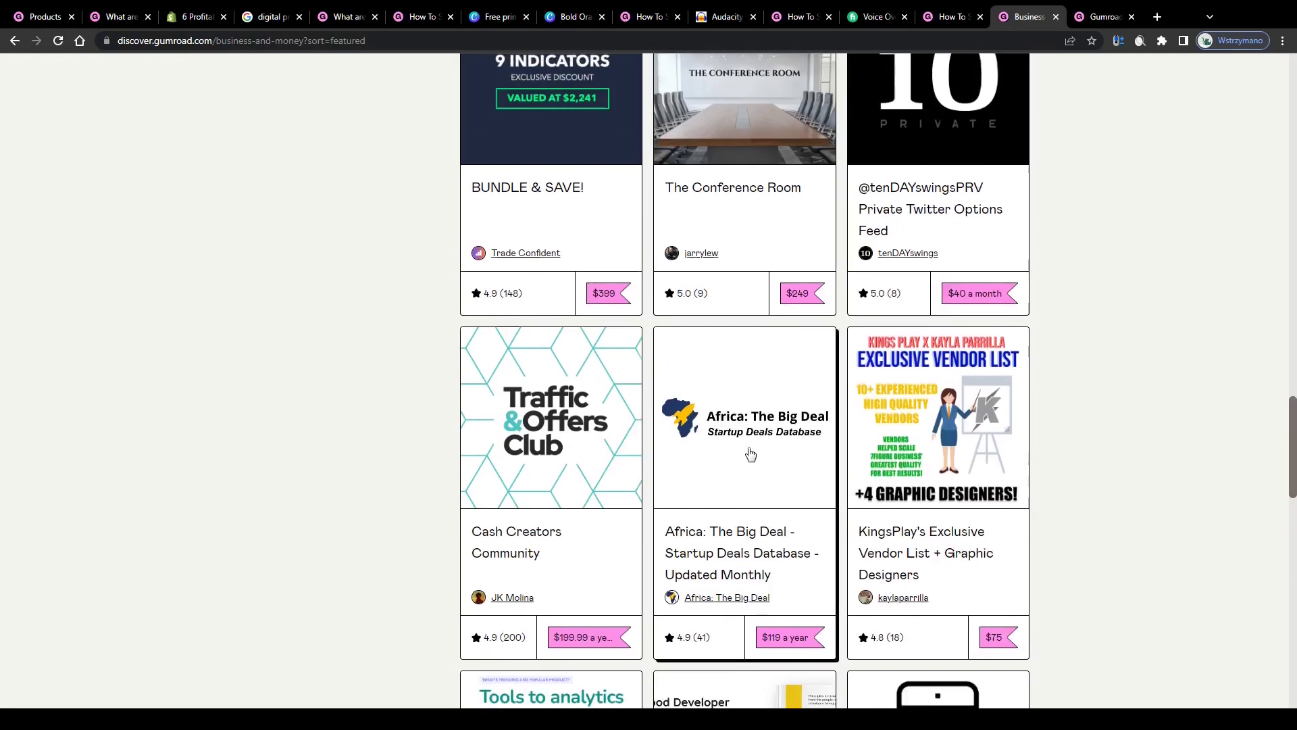
pyautogui.scroll(20, 750, 454)
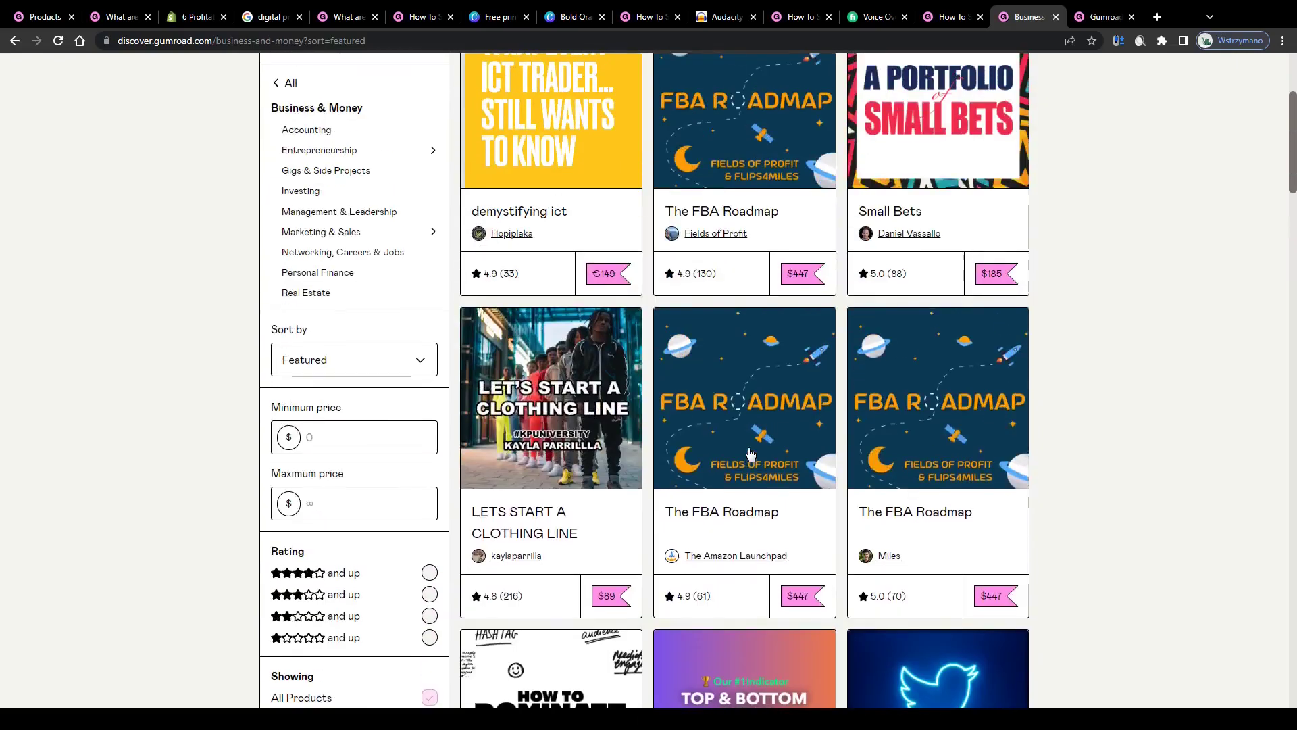
pyautogui.scroll(4, 750, 454)
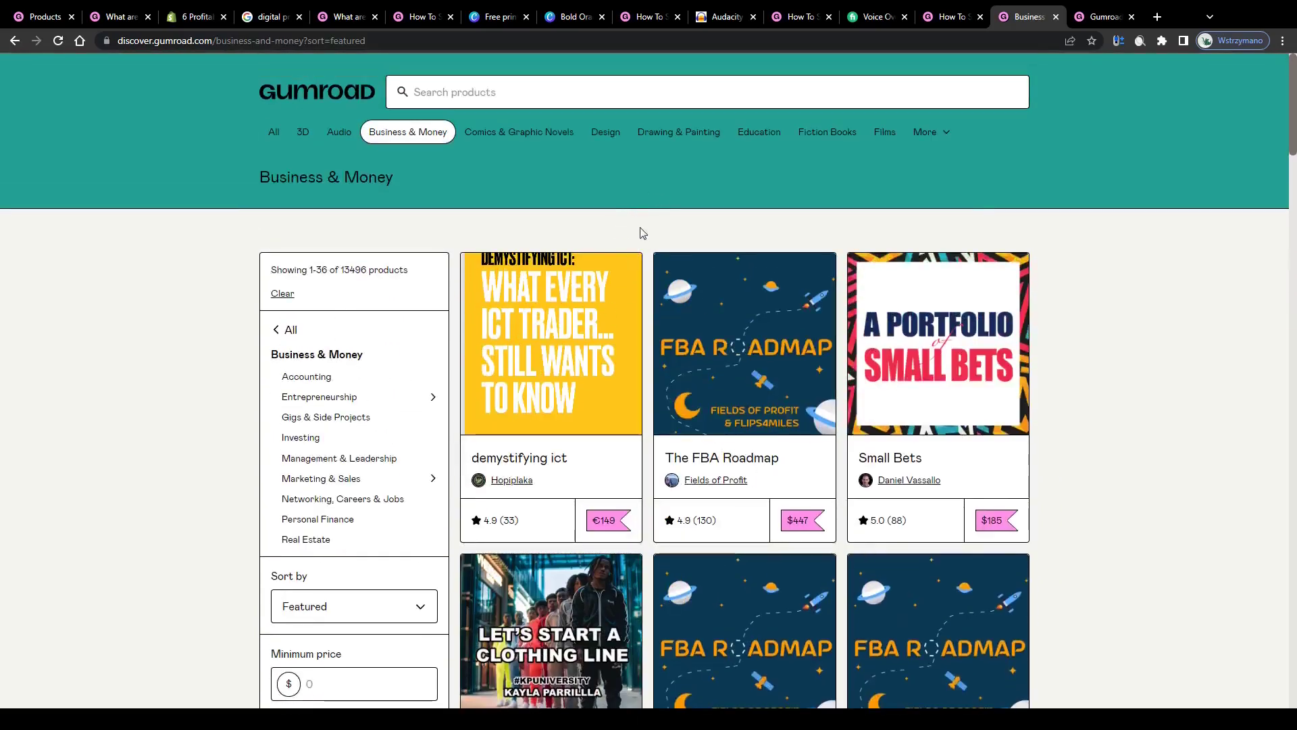
# Switch to discover.gumroad.com, showing categories such as 3D, Audio, Business & Money and Education
pyautogui.click(1104, 17)
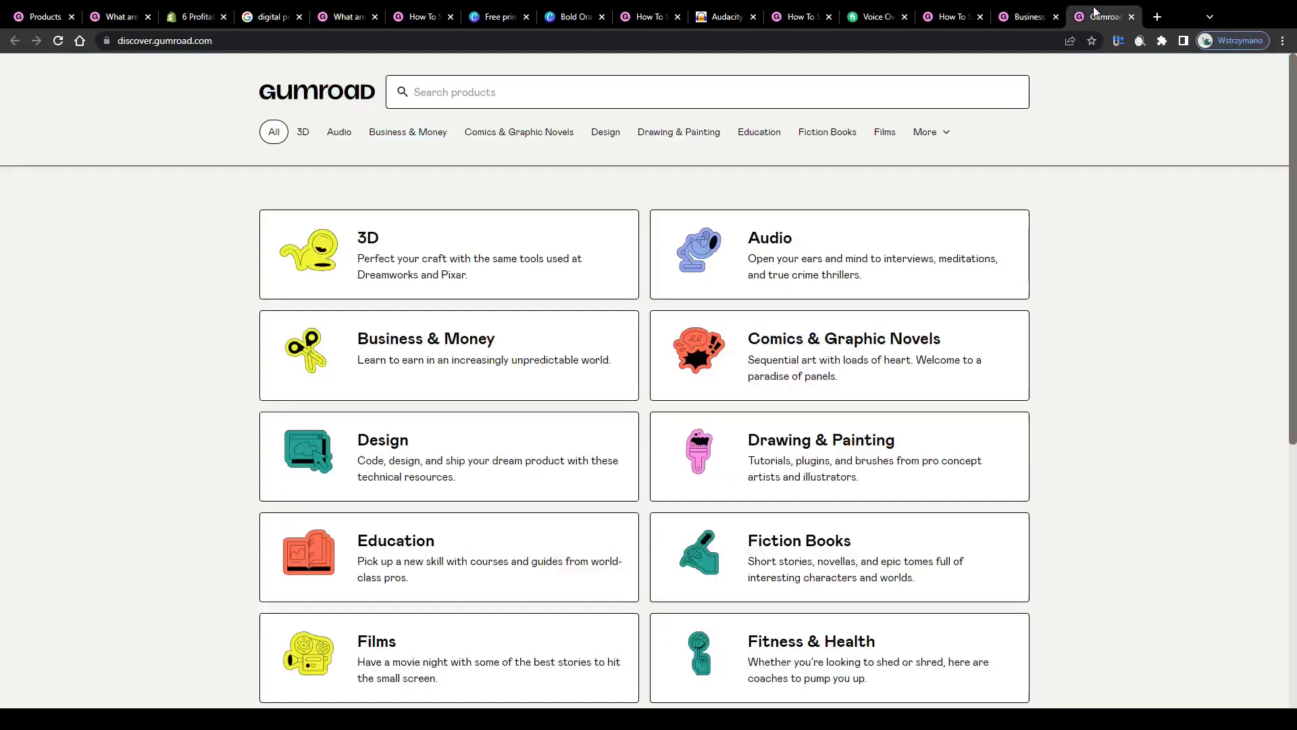